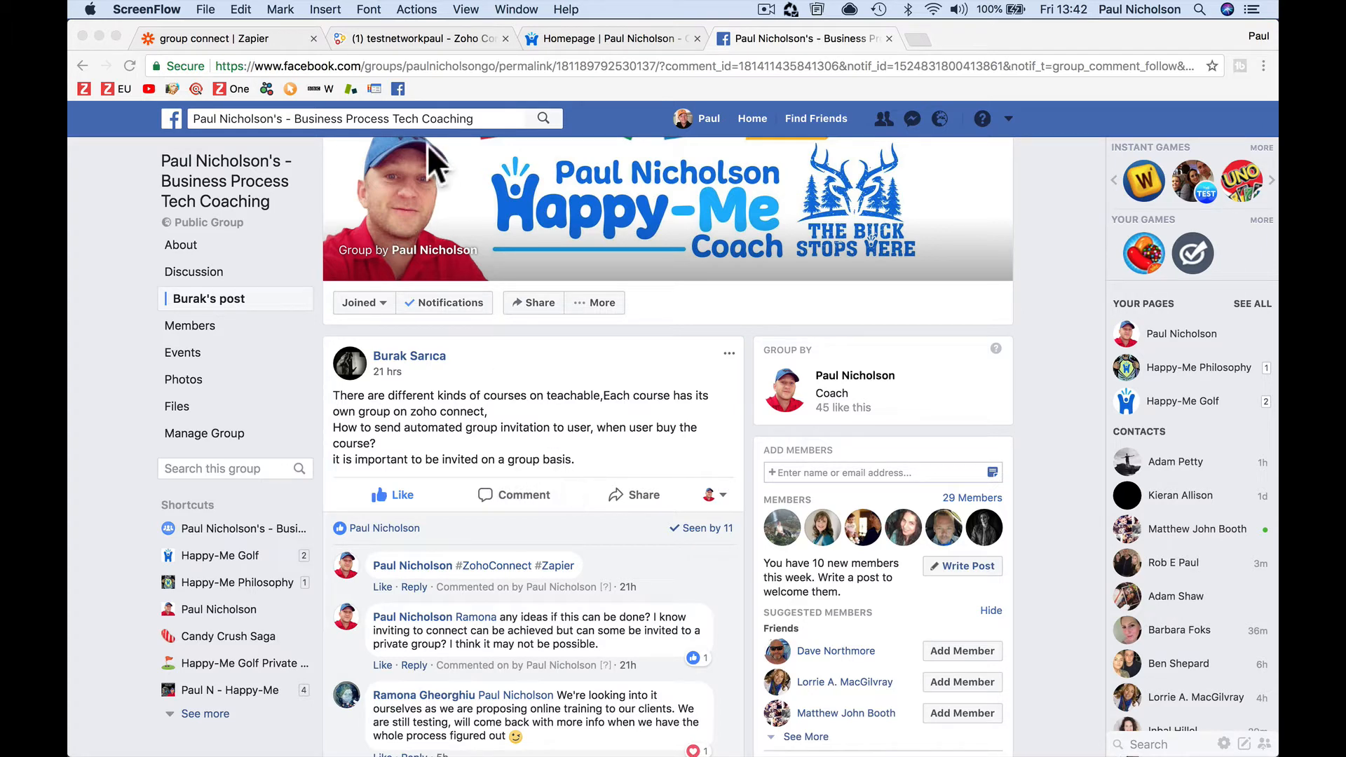
Leave the Facebook group post for the Zoho Connect 'webinar signup group' feed
left_click(395, 33)
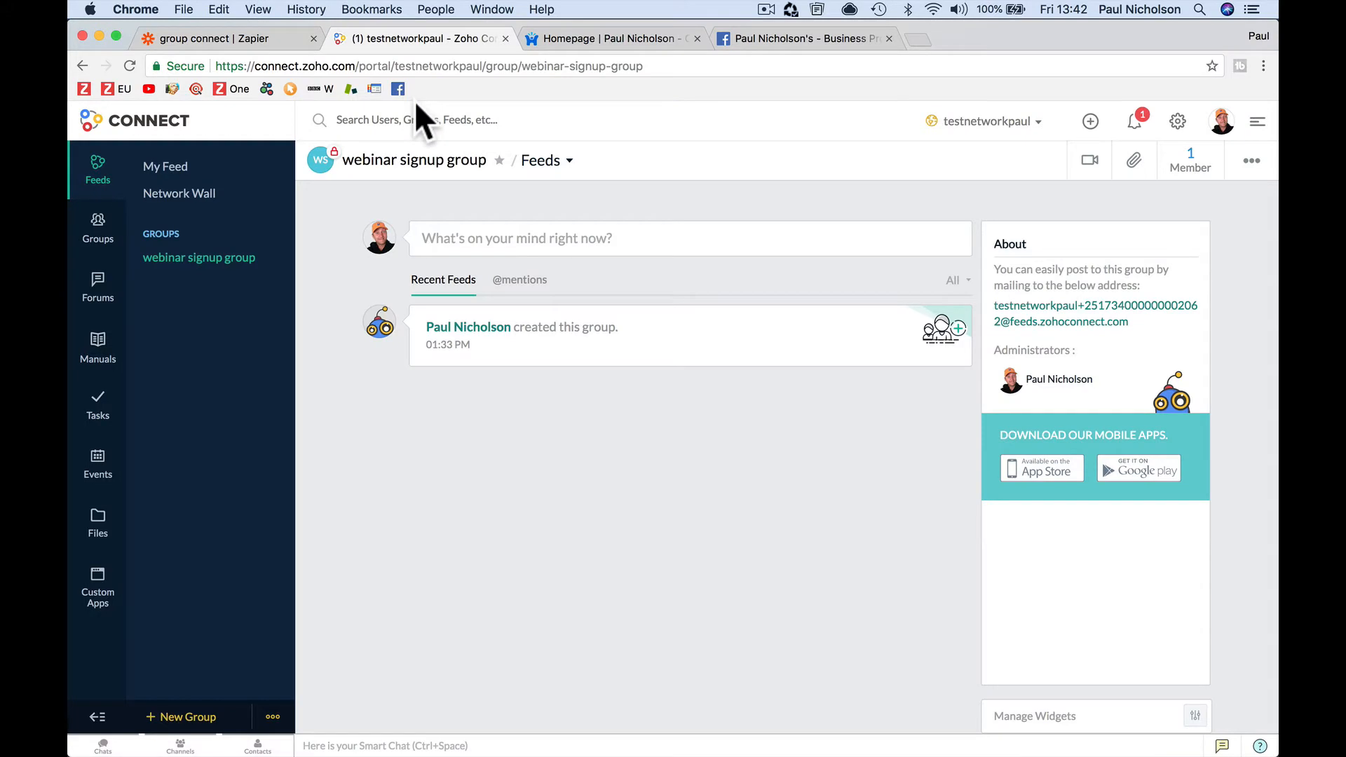
Review the group connect zap's course filter and Add Member to Group action, then bring up Safari
left_click(280, 35)
scroll(507, 321, "up", 2)
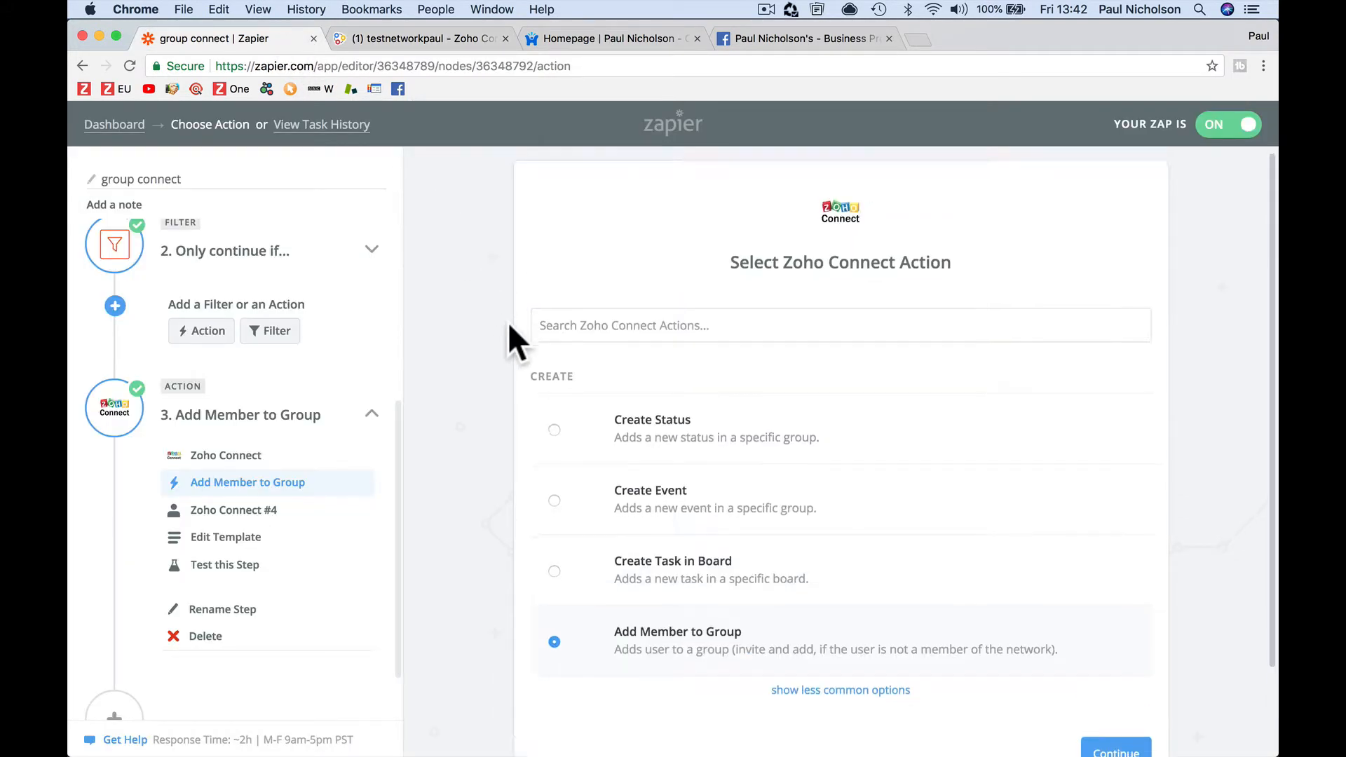
scroll(841, 602, "down", 3)
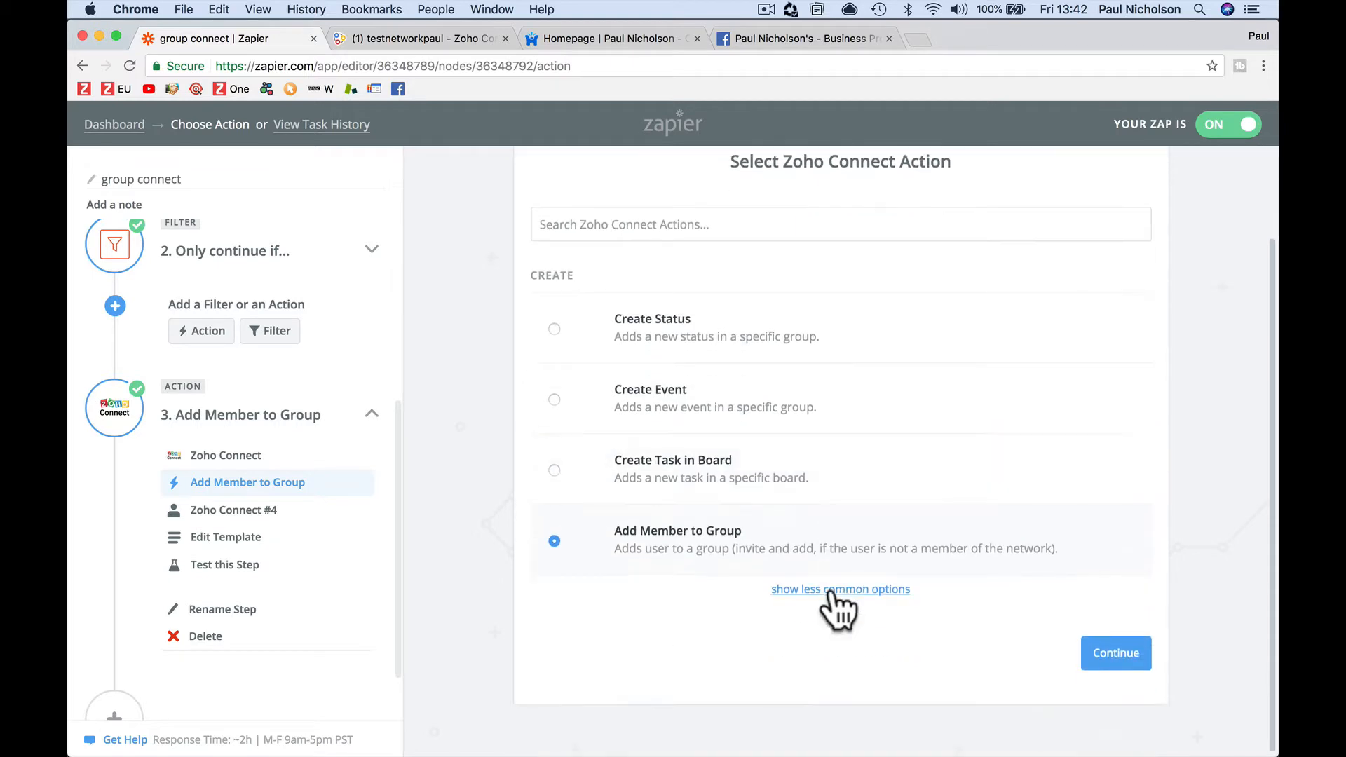
left_click(280, 254)
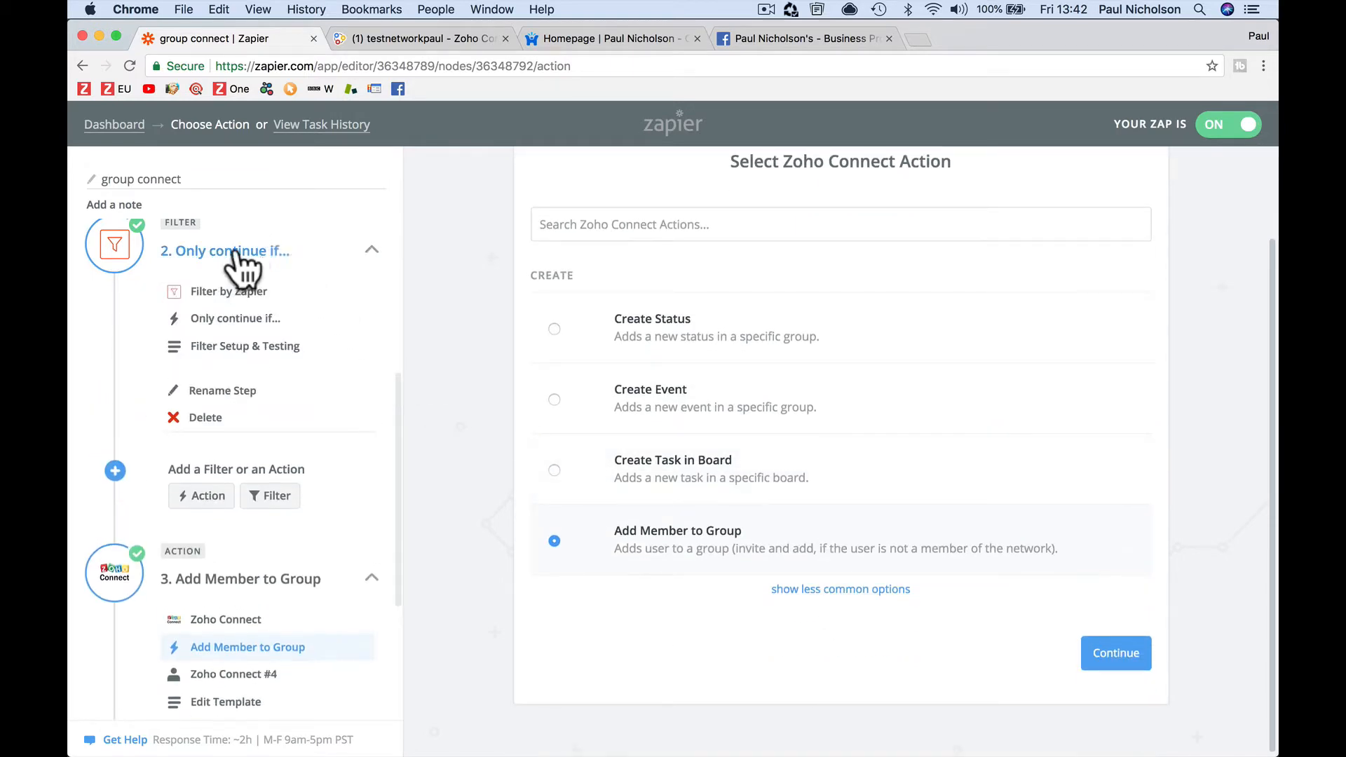
scroll(300, 392, "up", 5)
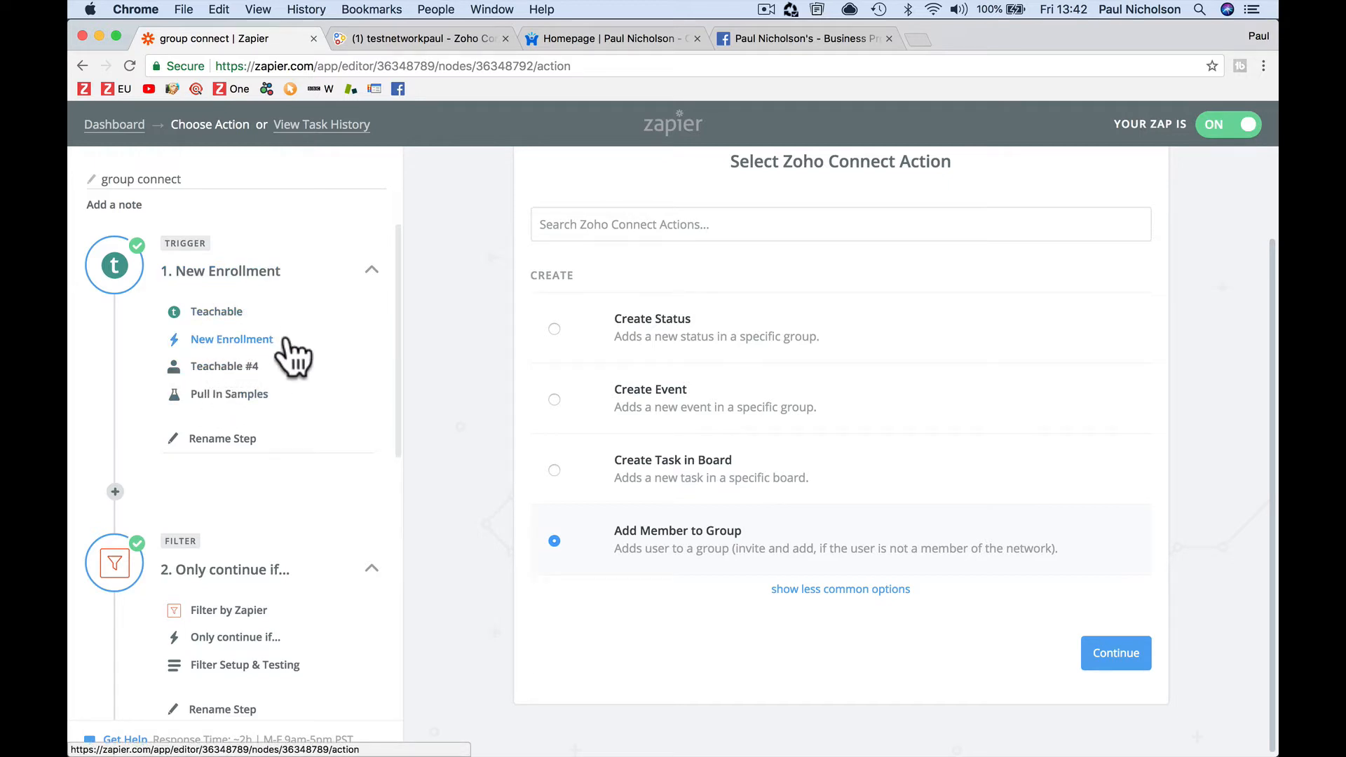
scroll(293, 357, "down", 3)
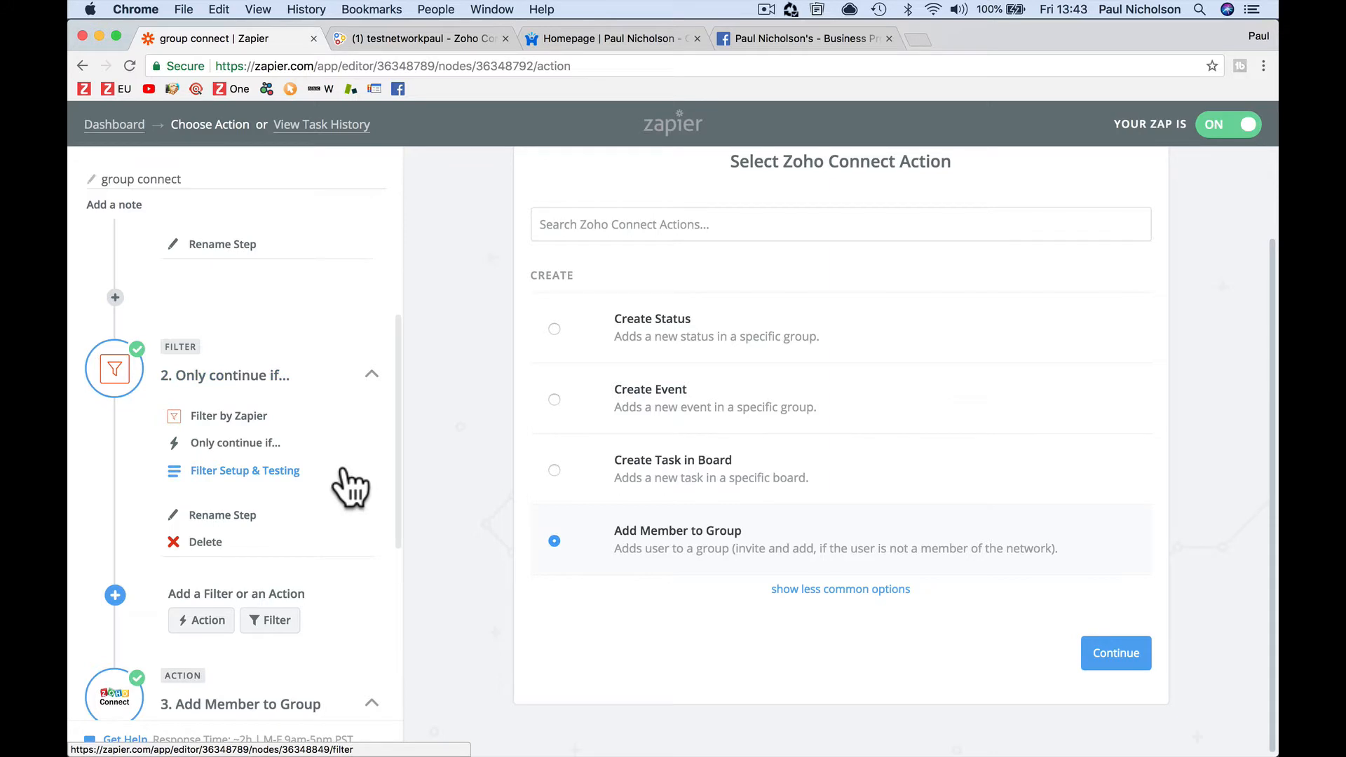
scroll(343, 471, "down", 4)
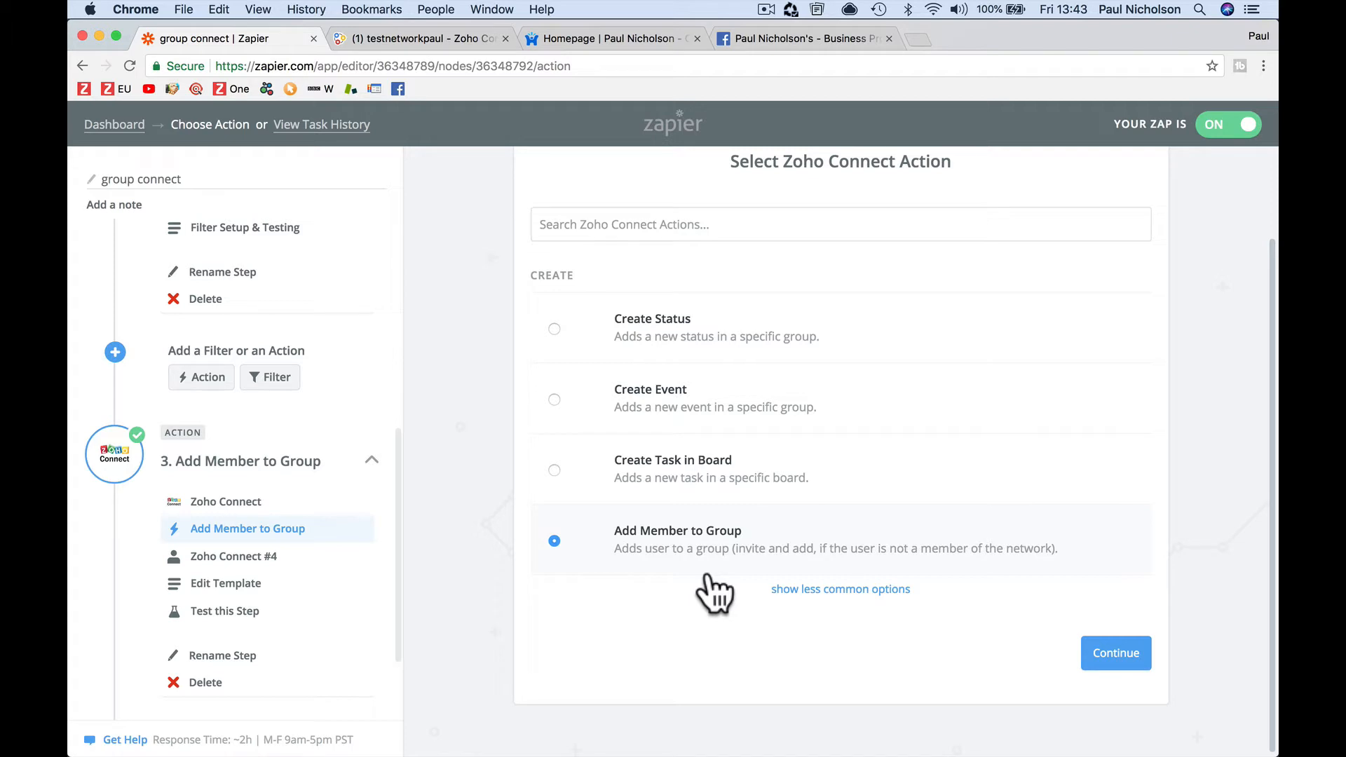
mouse_move(590, 738)
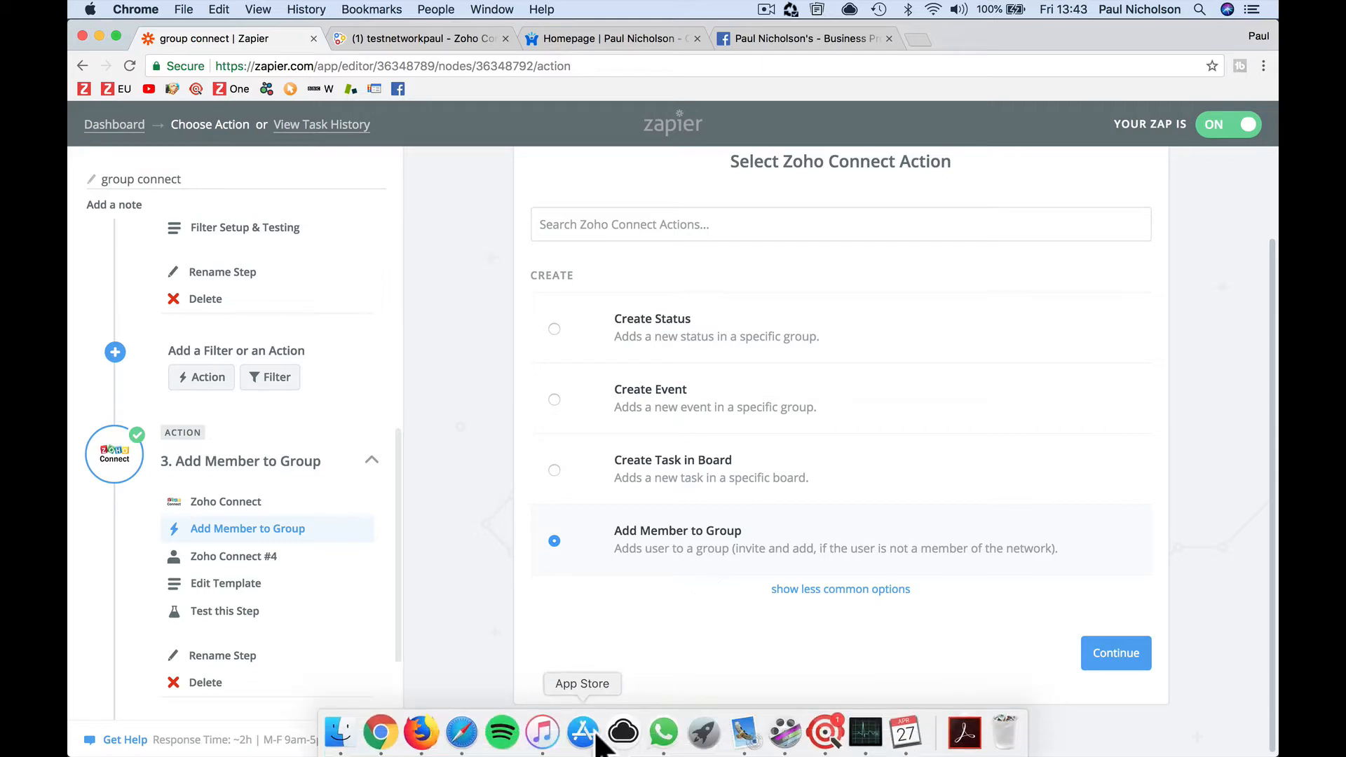
left_click(464, 737)
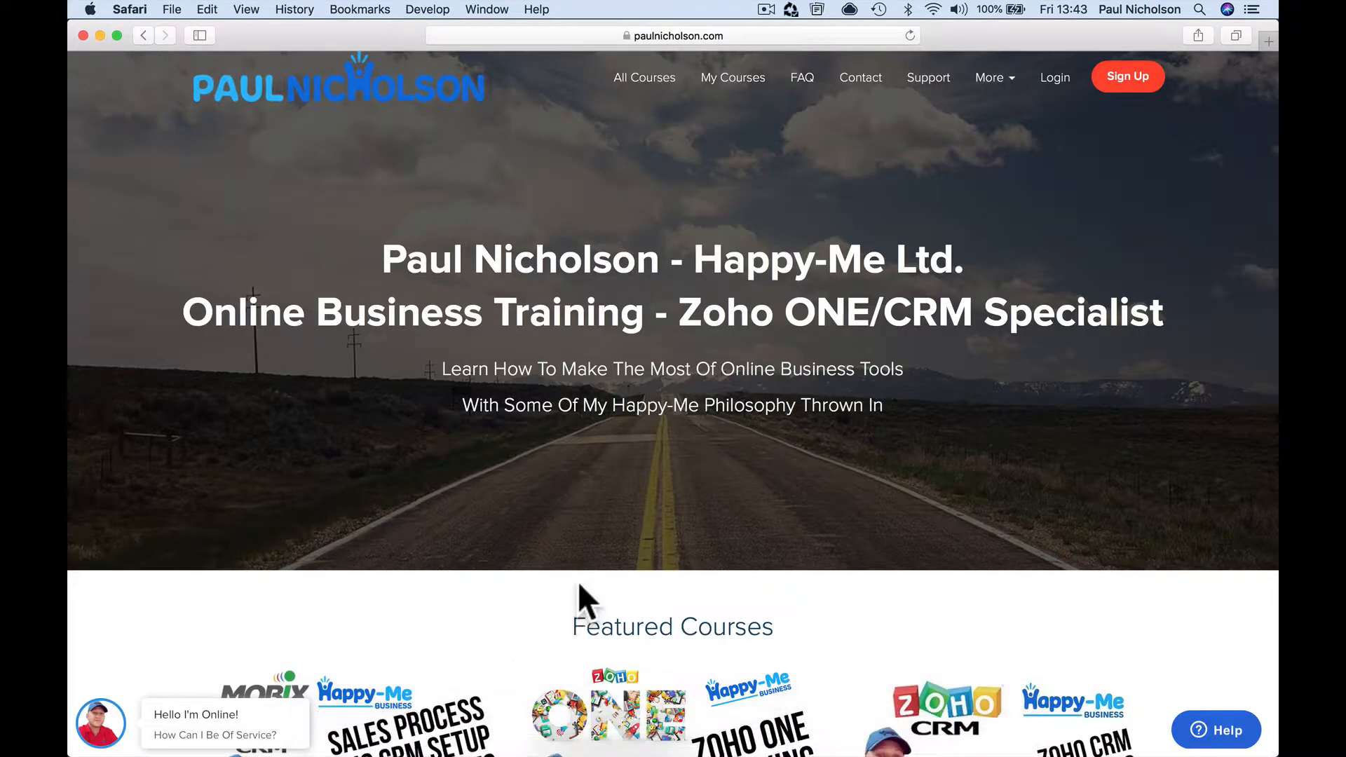
Open the Zoho CRM Setup Free Webinar Series course and start free enrollment
scroll(578, 601, "down", 5)
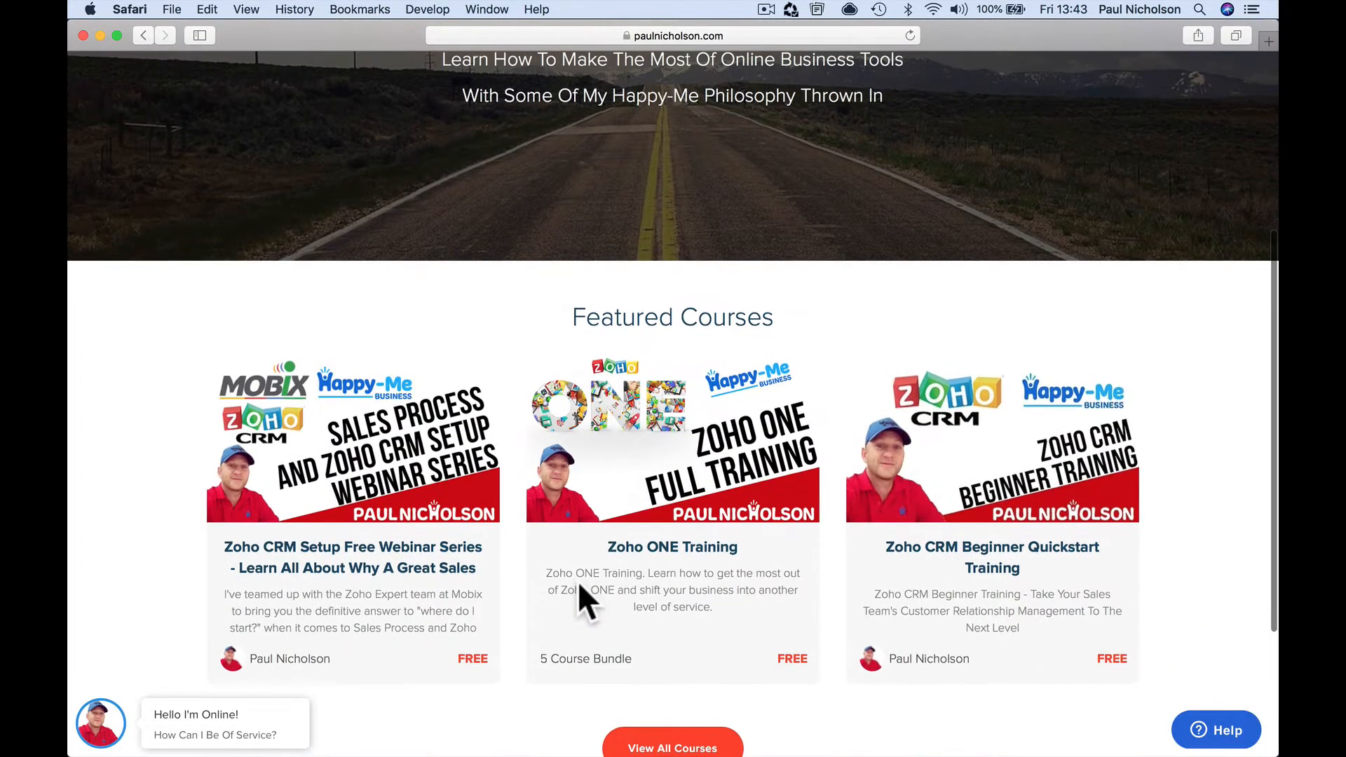
left_click(359, 447)
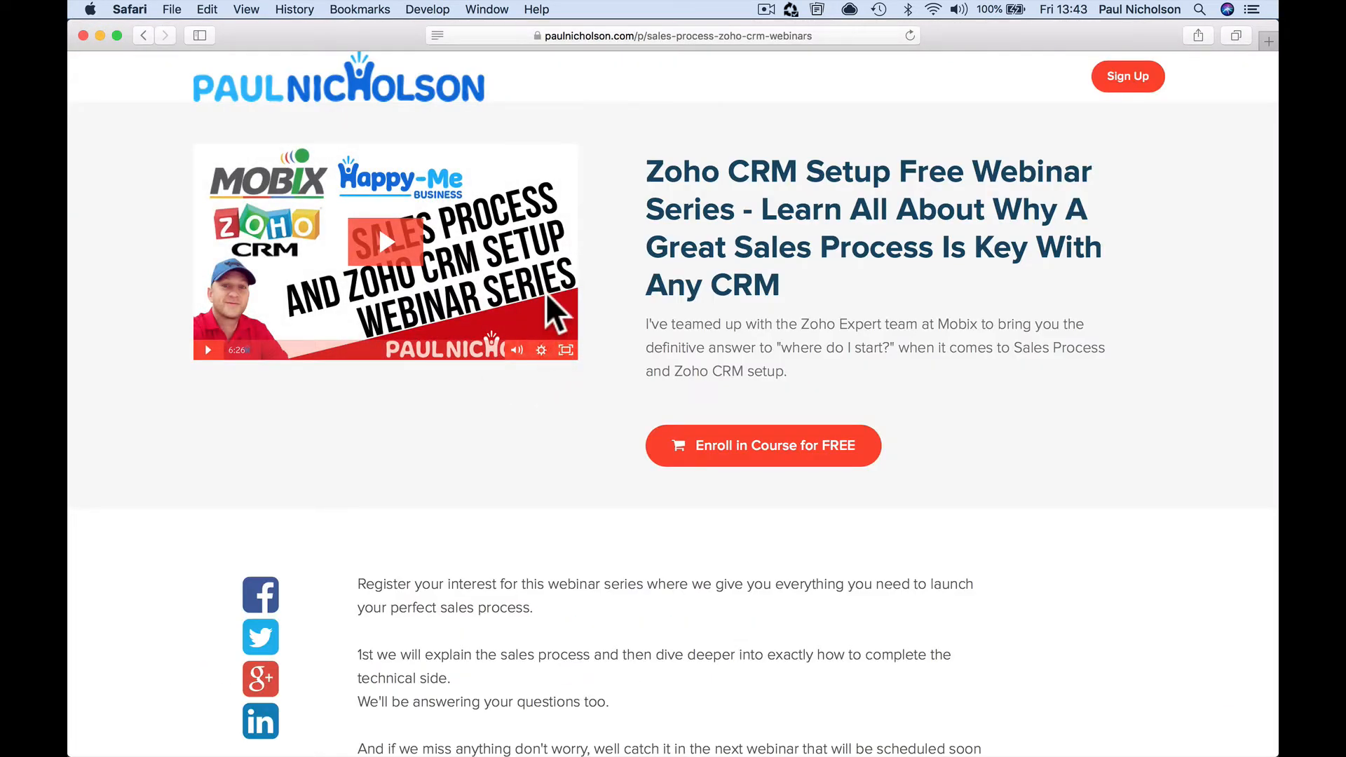
left_click(769, 446)
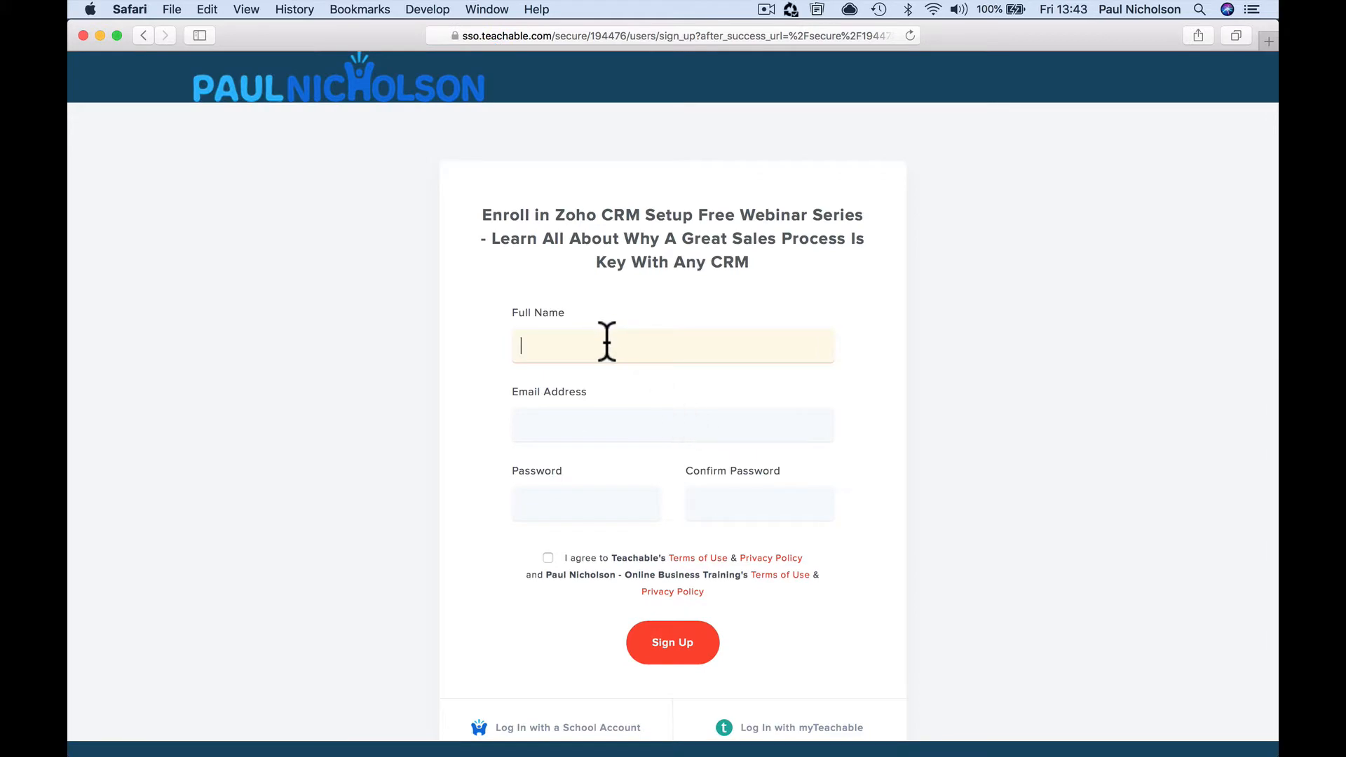
Fill the sign-up form with the student's name, e-mail address and password
type("test1343")
key("Tab")
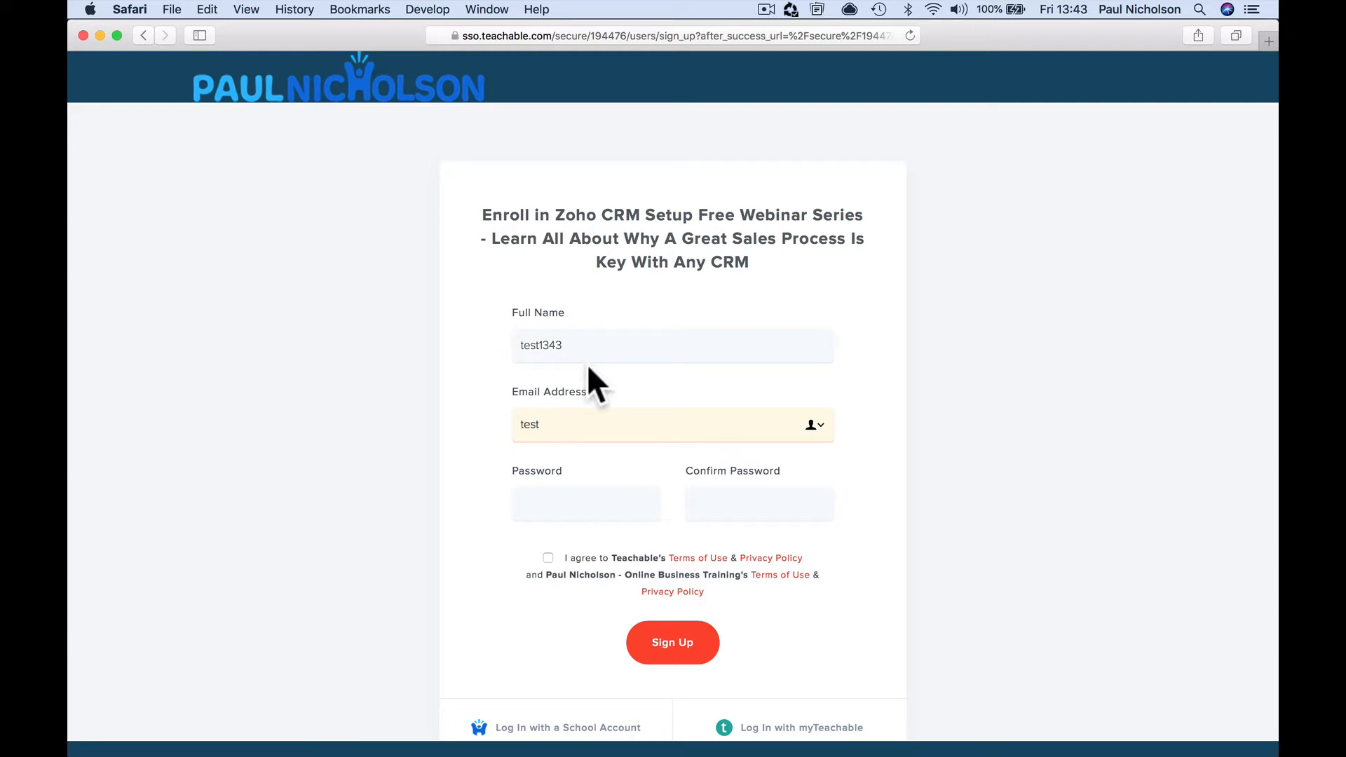
double_click(553, 423)
double_click(544, 344)
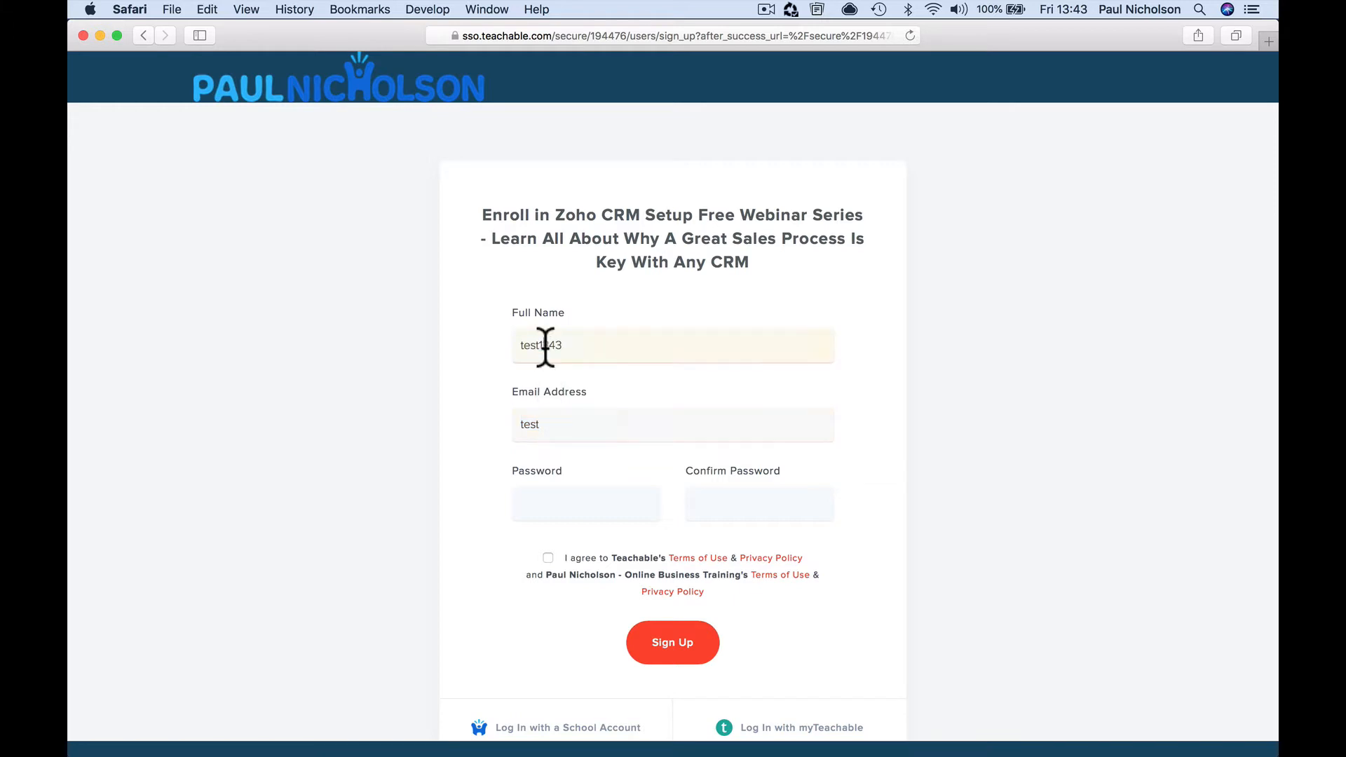
type("Happy-Me Golf")
key("Tab")
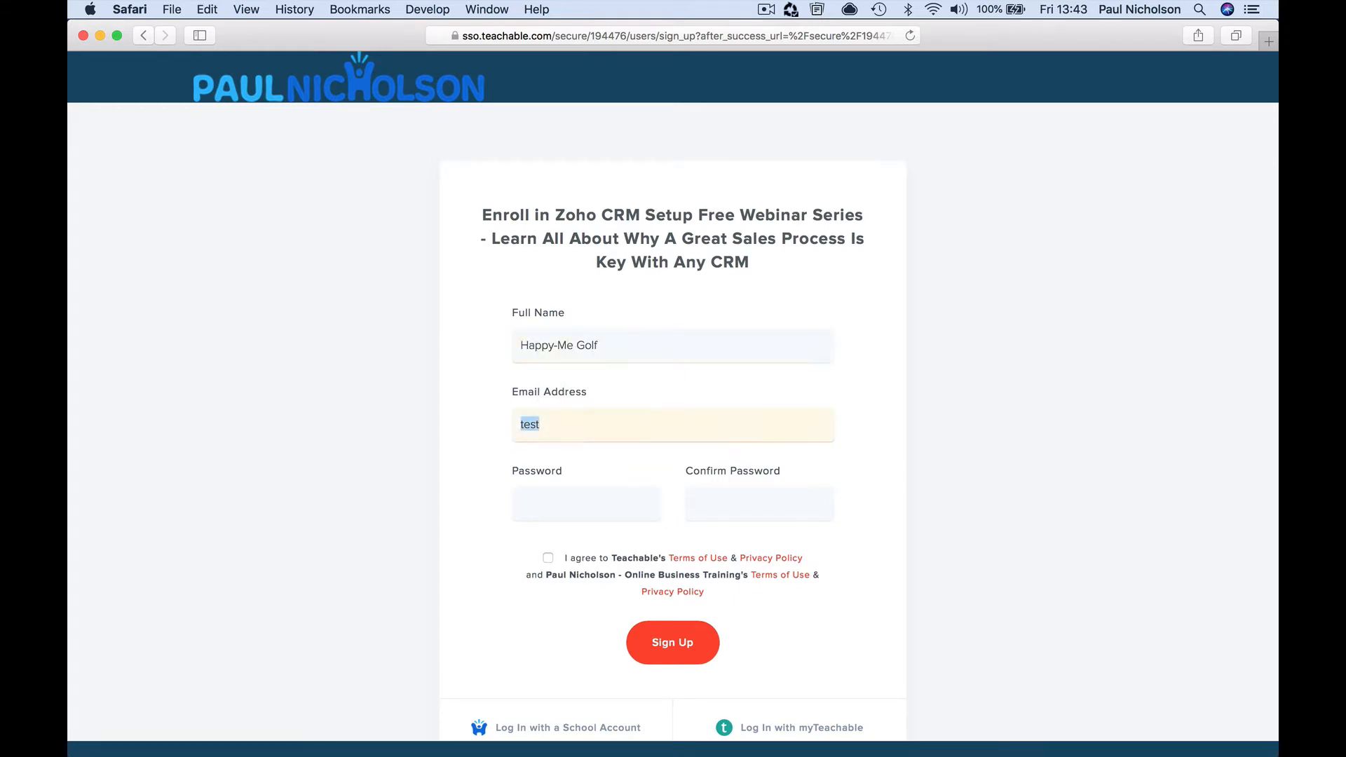
key("Tab")
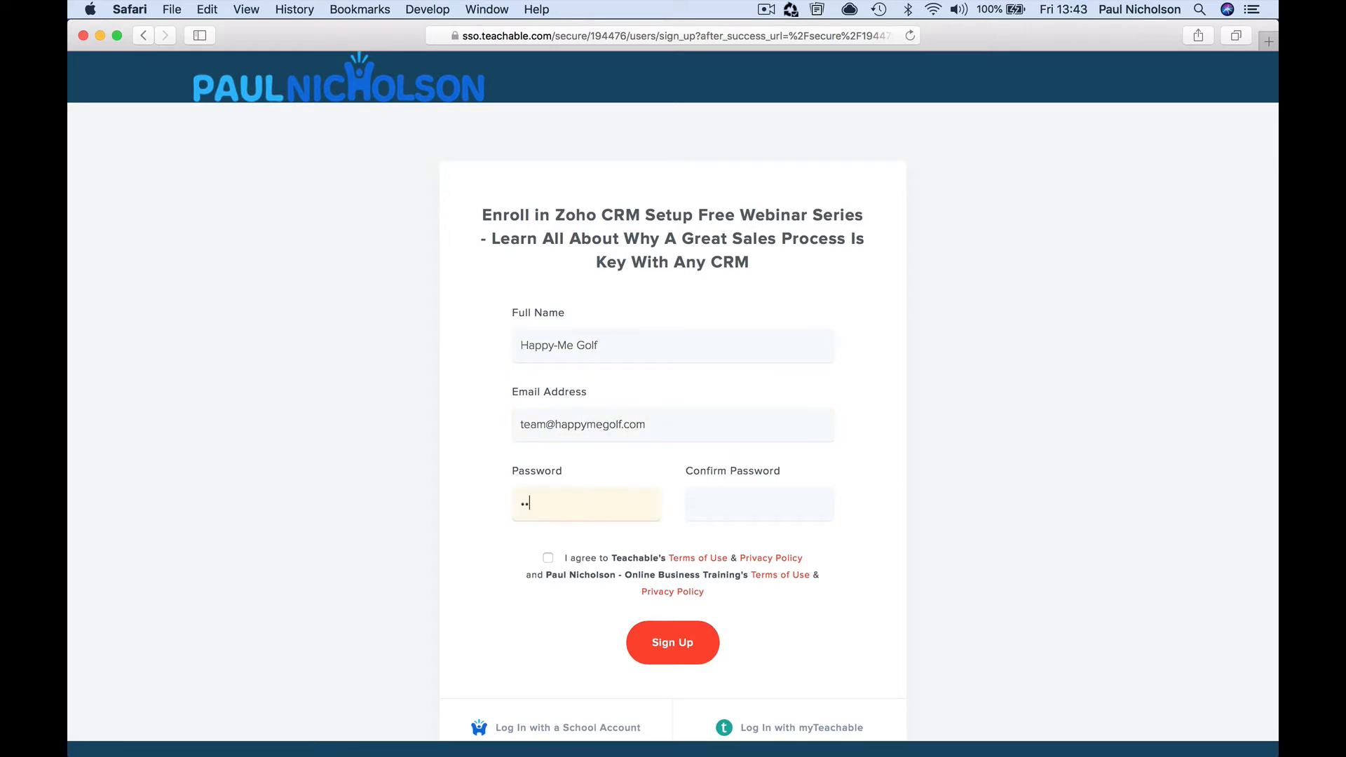
type("••")
Accept the terms, sign up, continue into the course, and switch to Mail
left_click(548, 557)
left_click(645, 650)
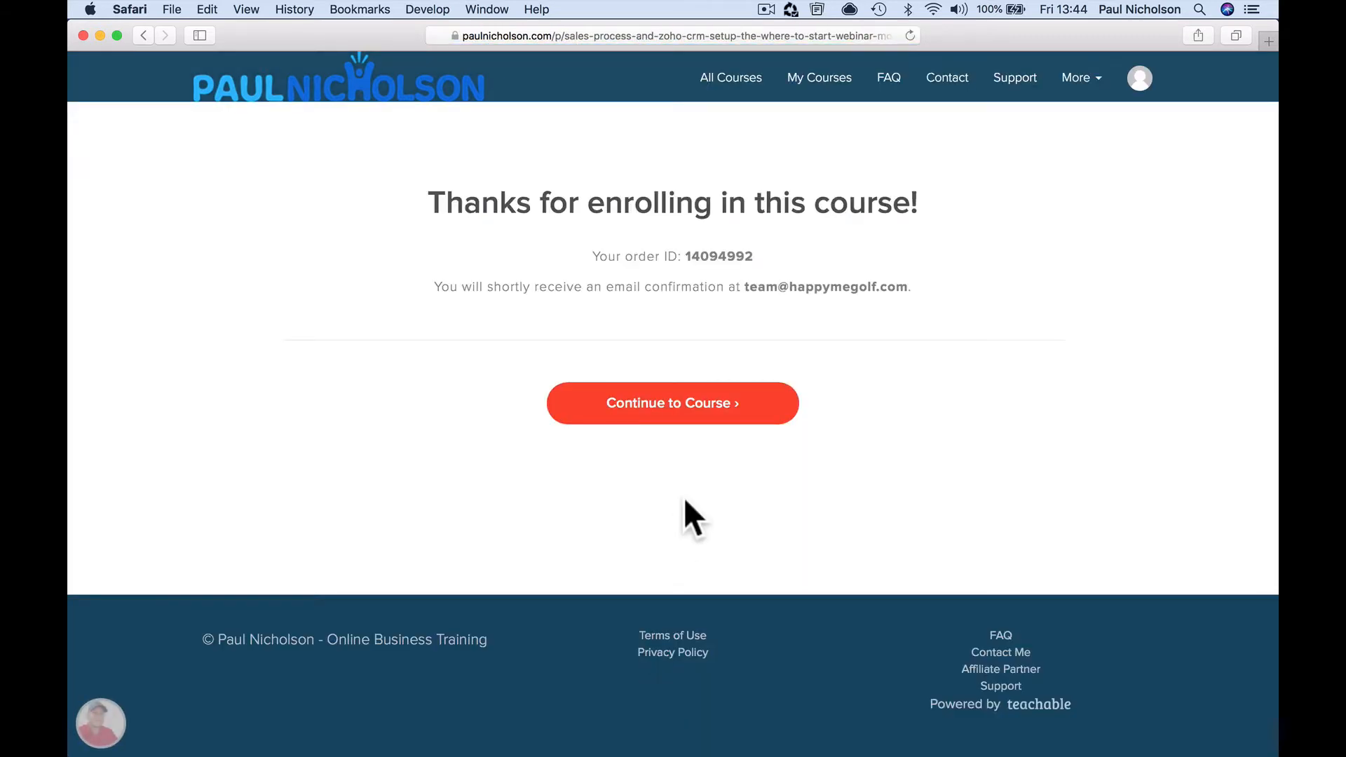
left_click(685, 405)
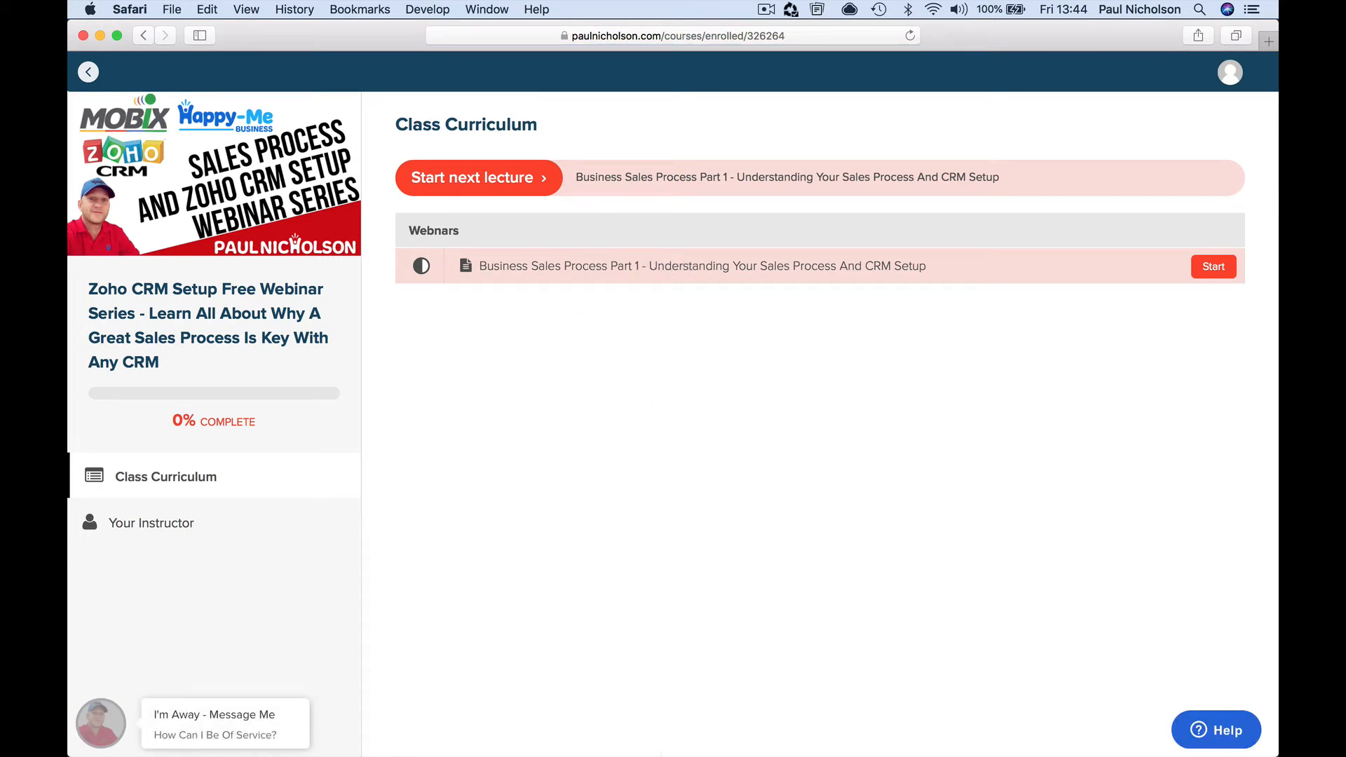
mouse_move(703, 750)
left_click(745, 743)
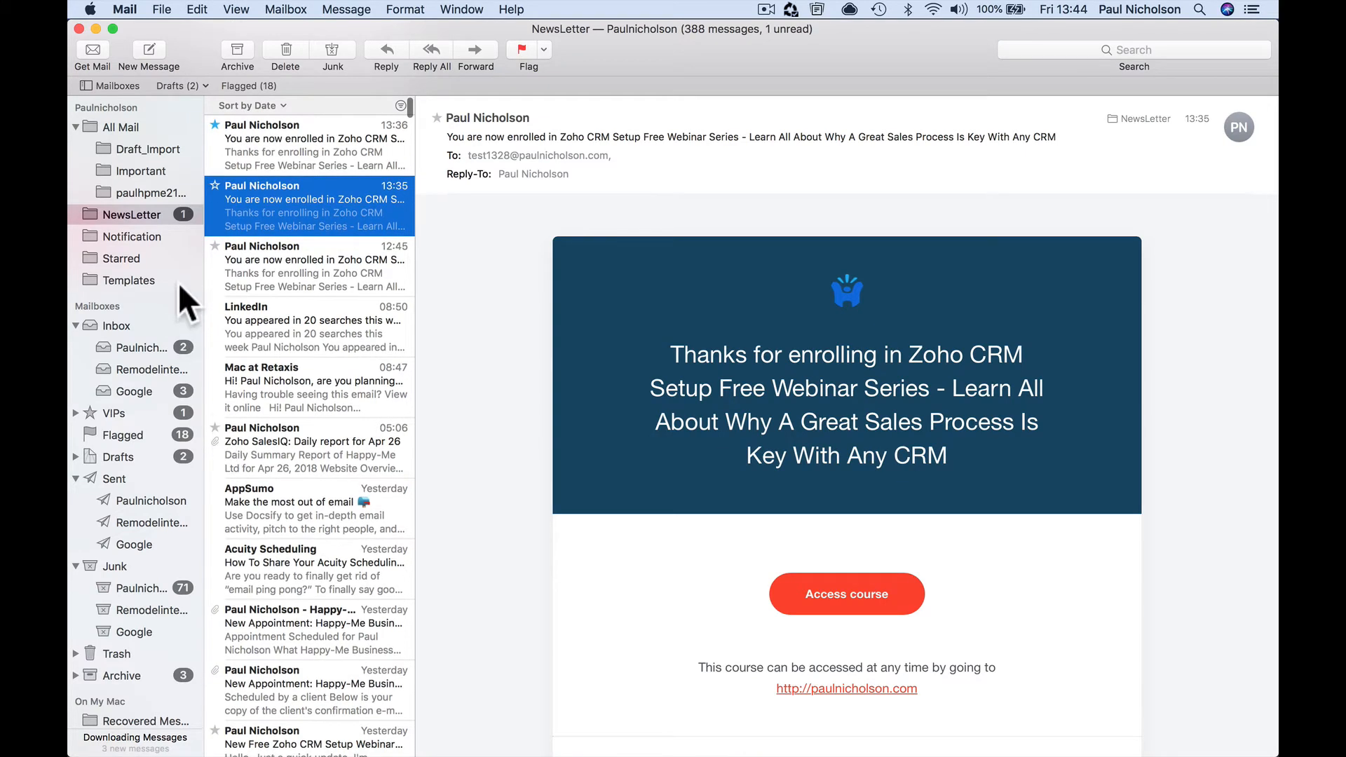
Check the enrollment e-mails and open the Zoho Connect group invitation in the student's inbox
left_click(295, 160)
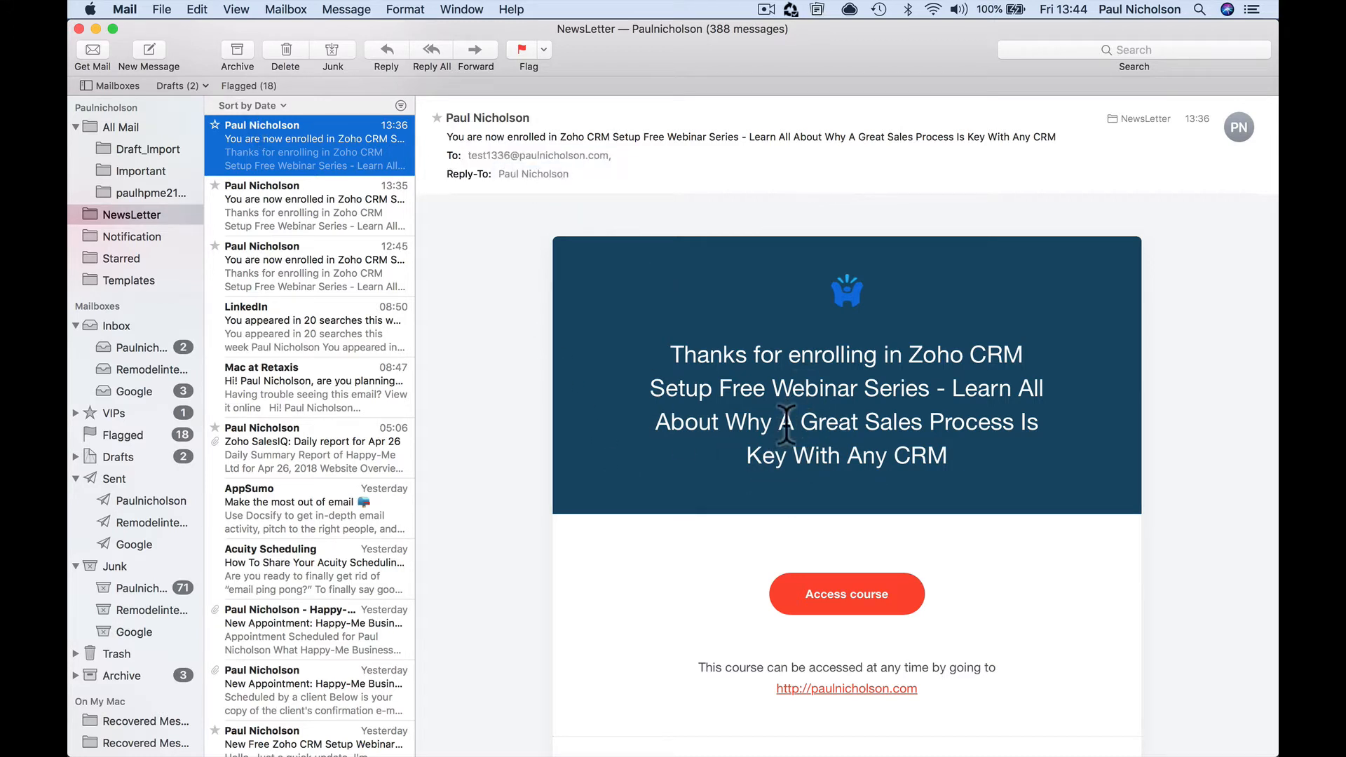
left_click(177, 347)
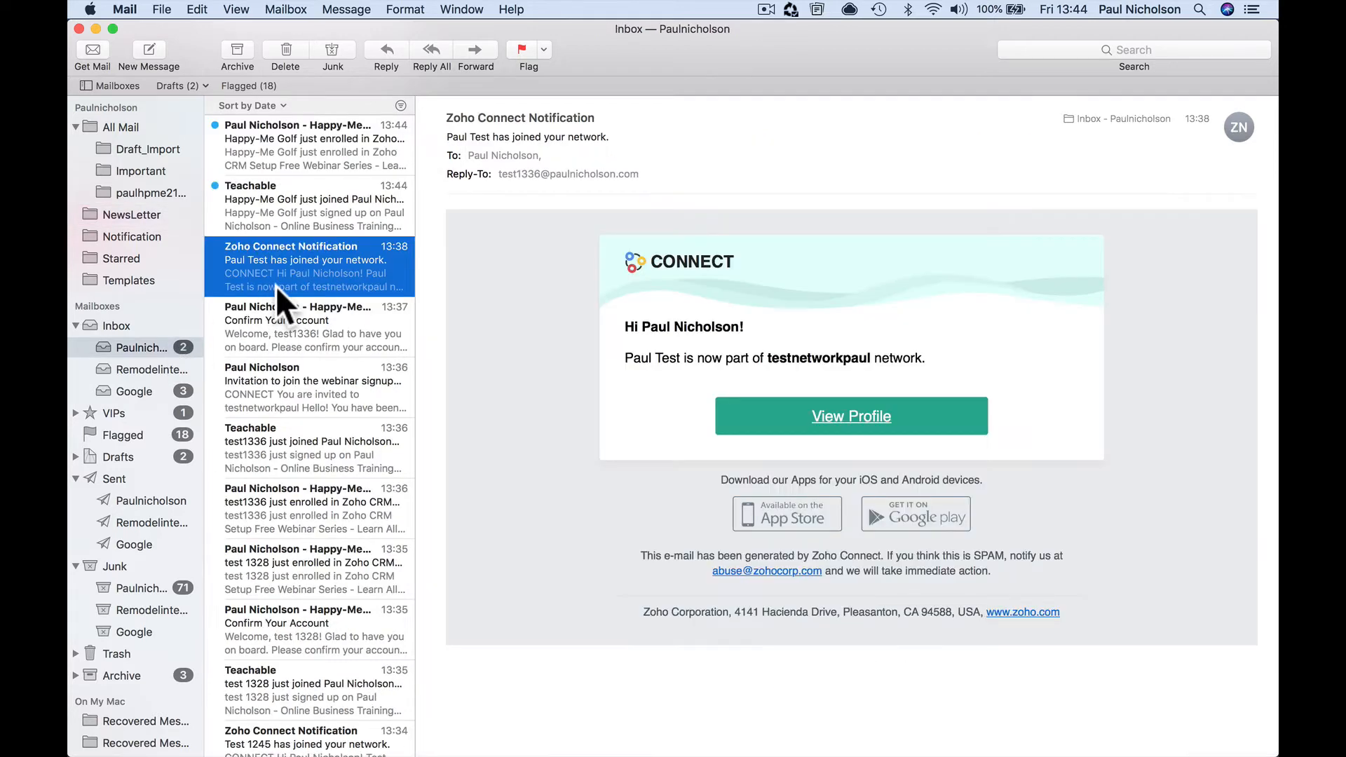
left_click(296, 208)
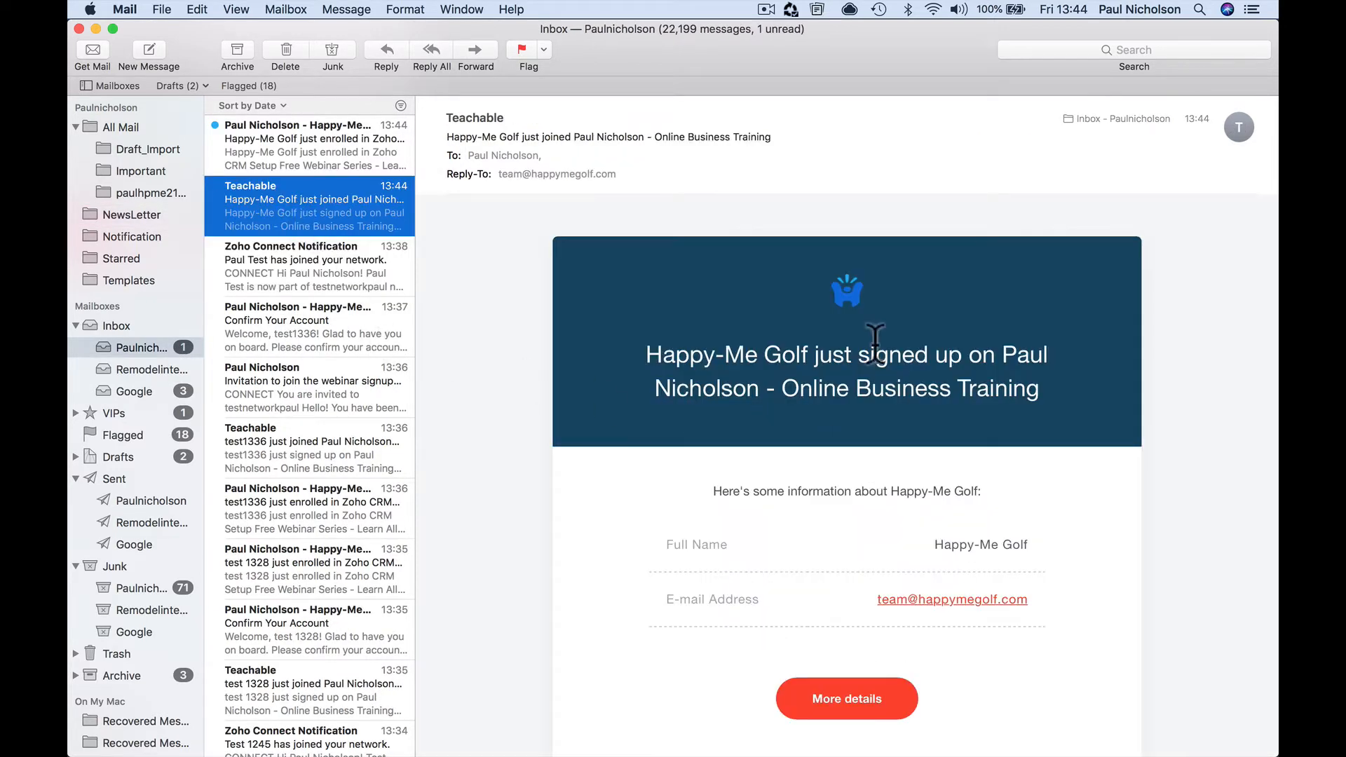
left_click(287, 135)
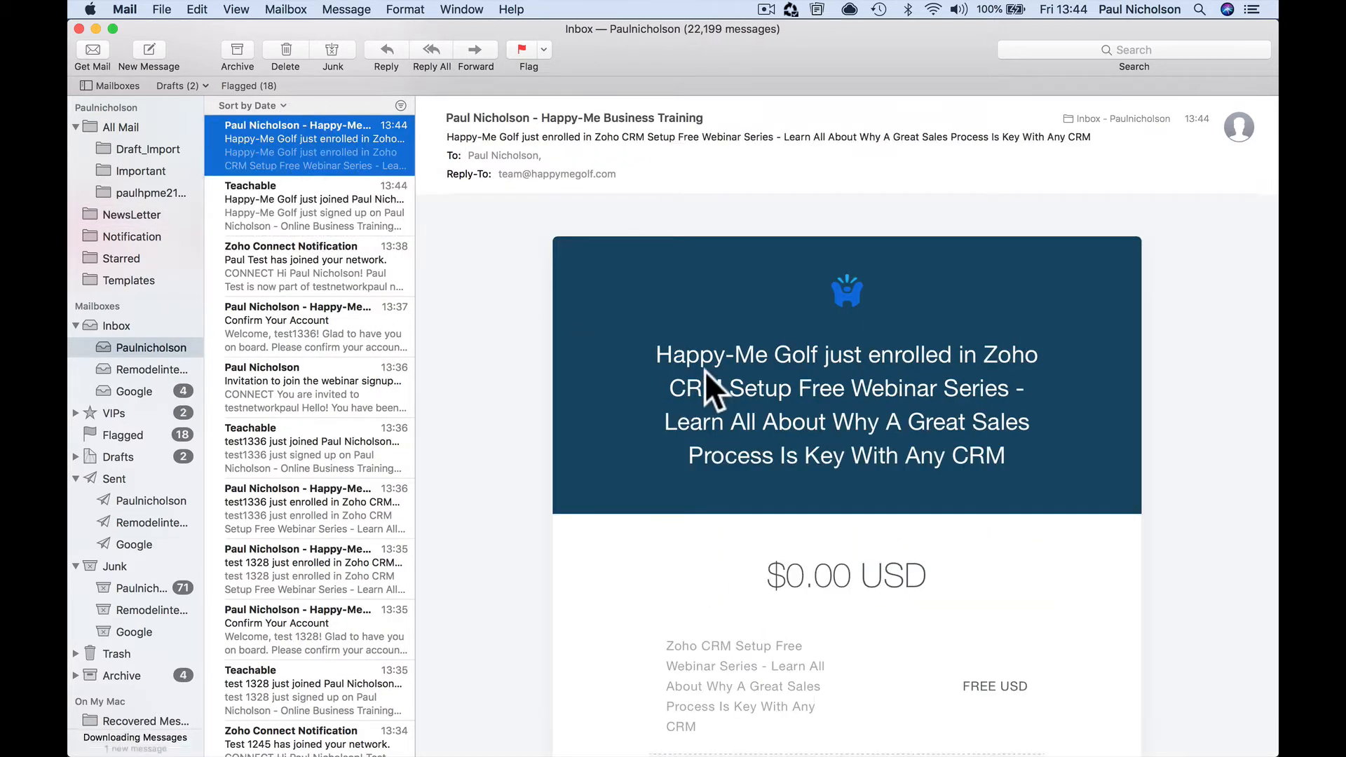
left_click(146, 393)
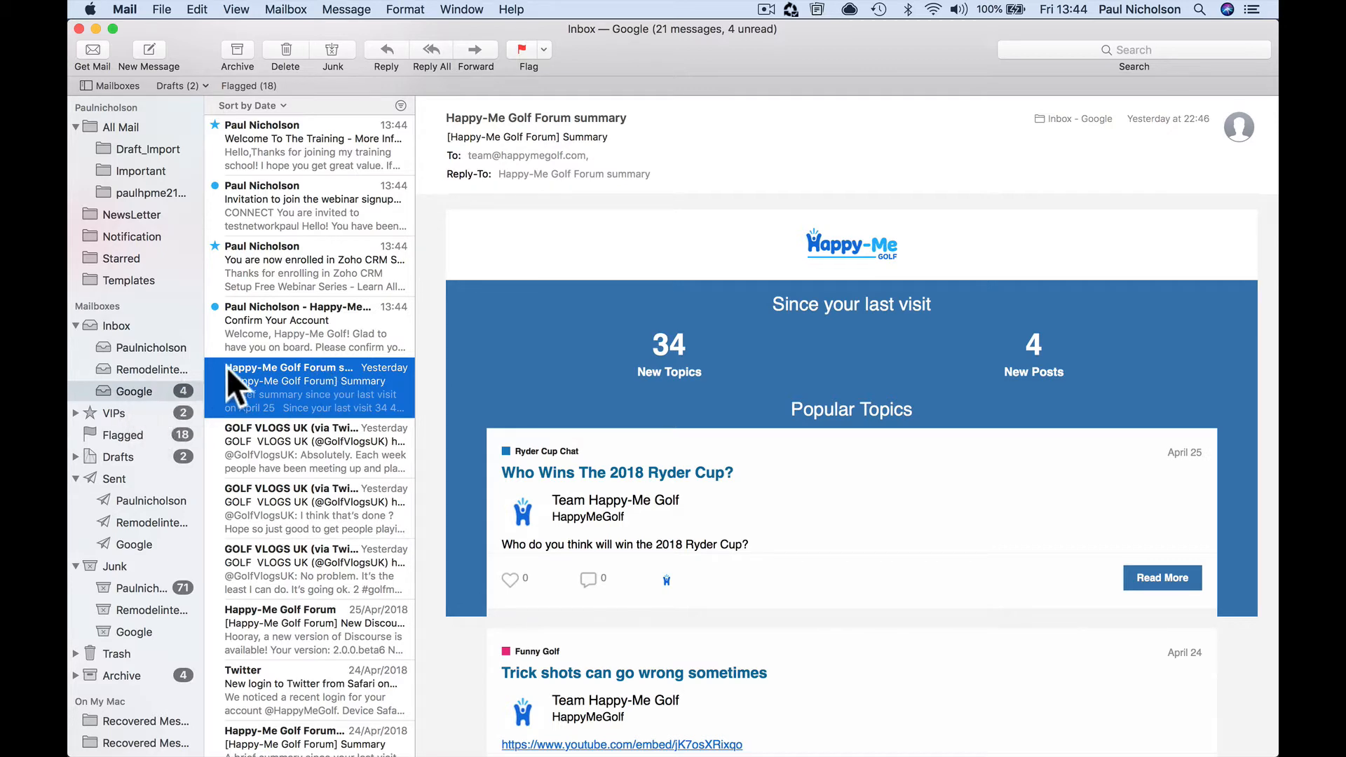
left_click(302, 340)
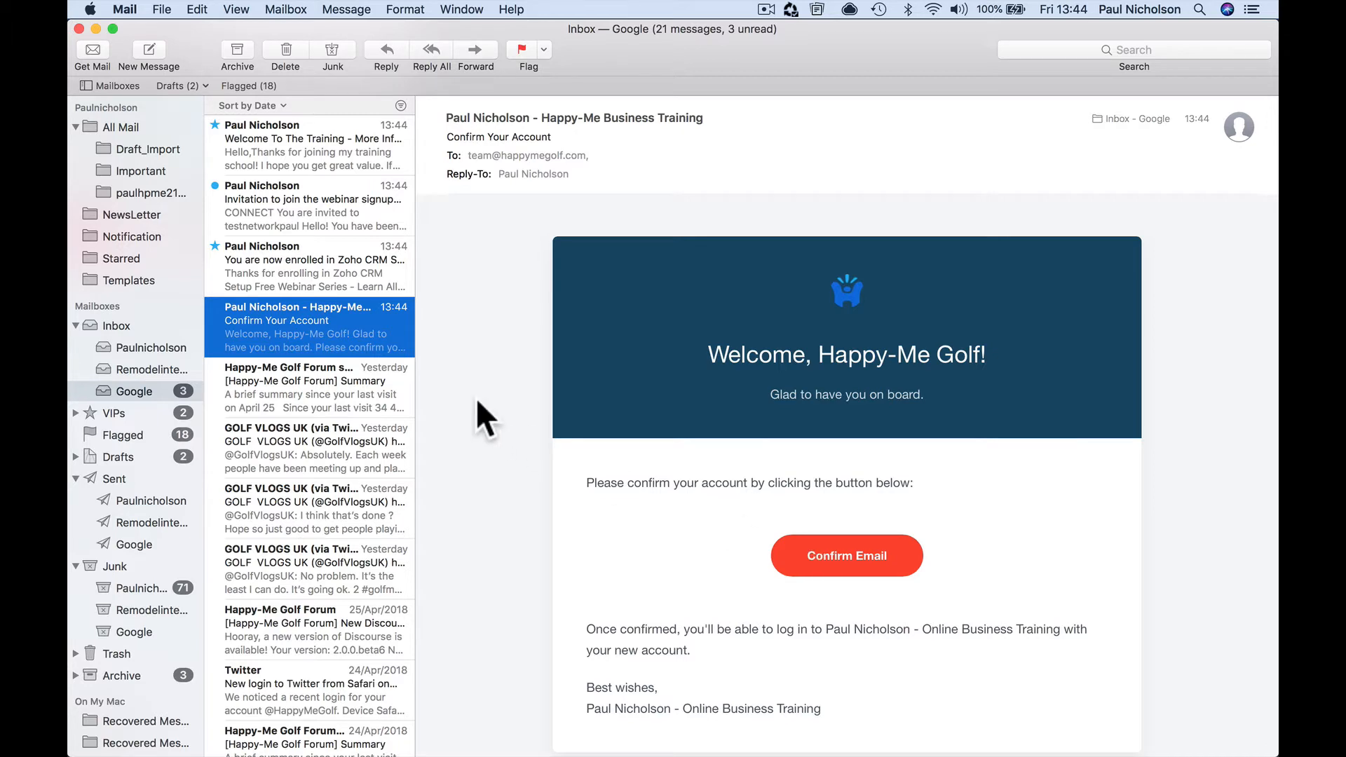
left_click(382, 273)
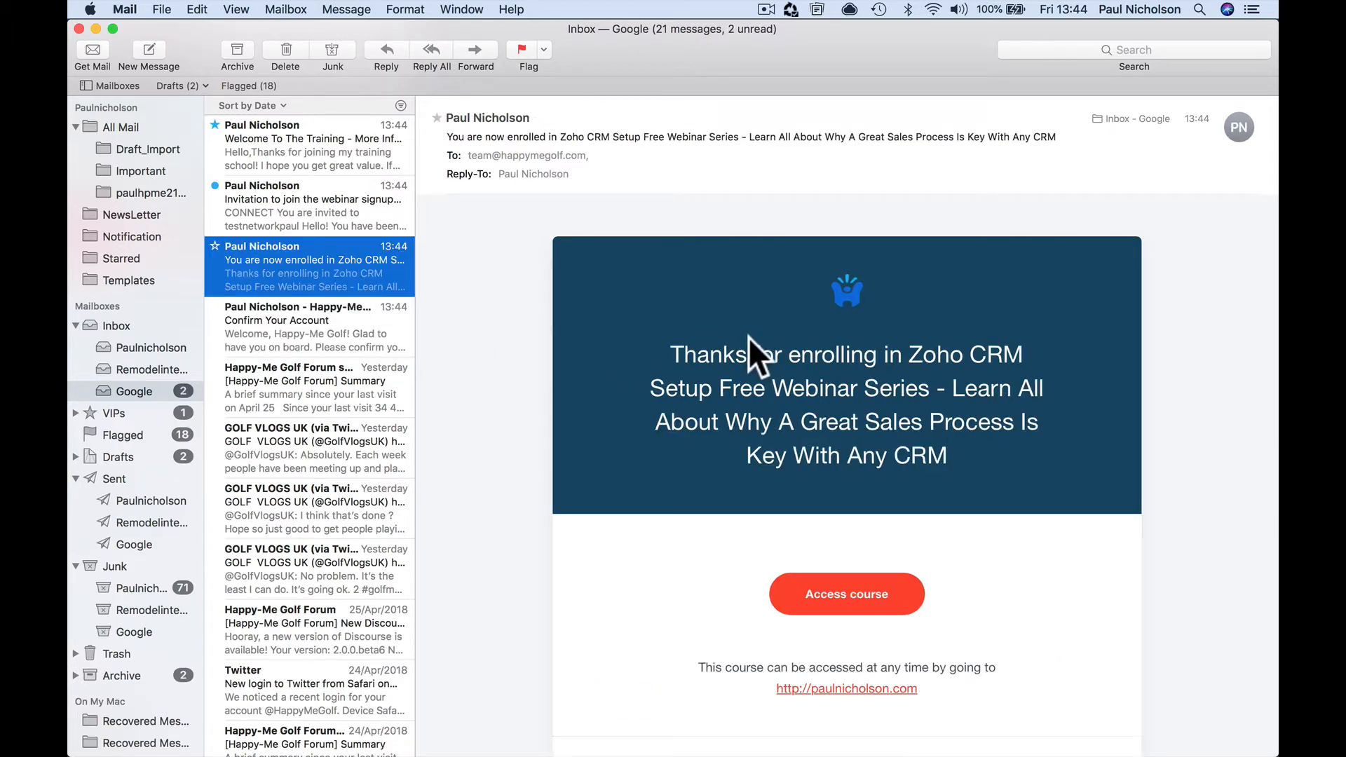
left_click(325, 215)
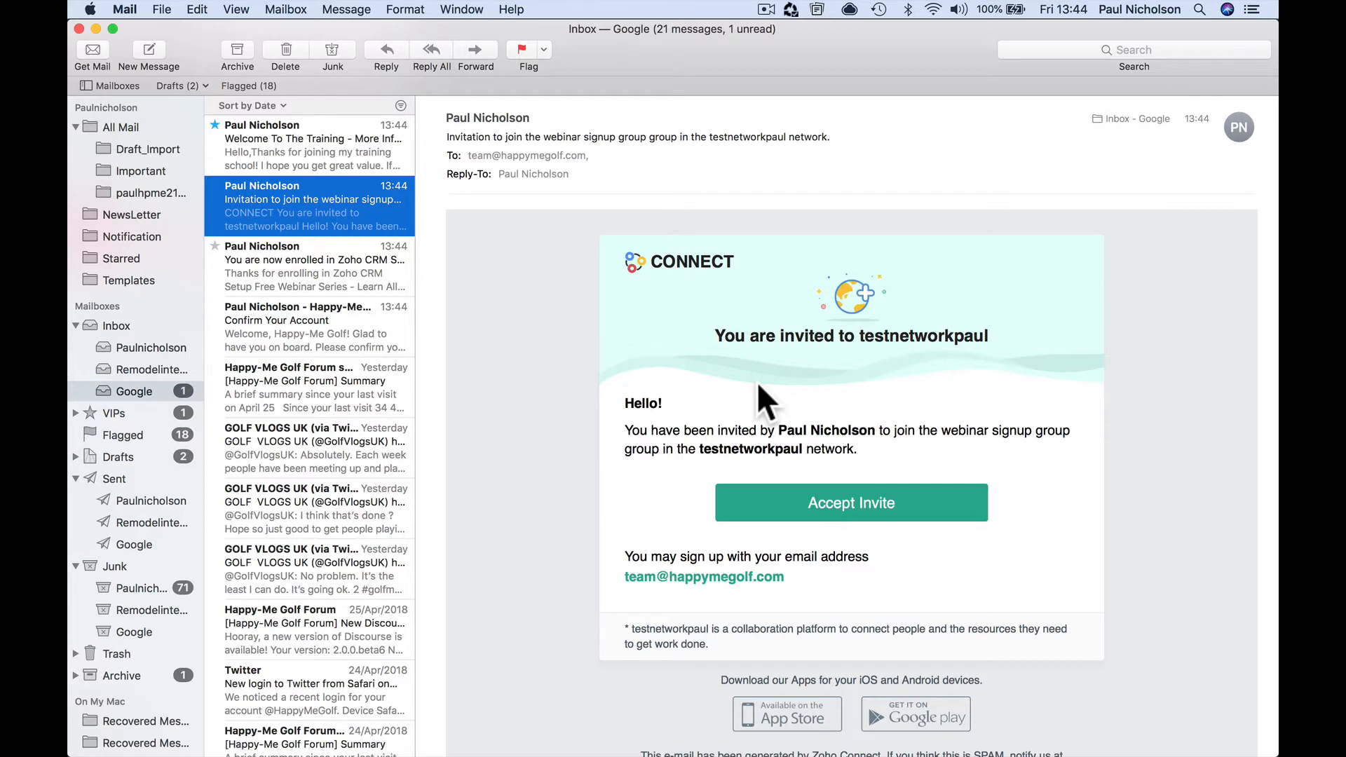
Copy the Accept Invite link and return to Safari
right_click(813, 498)
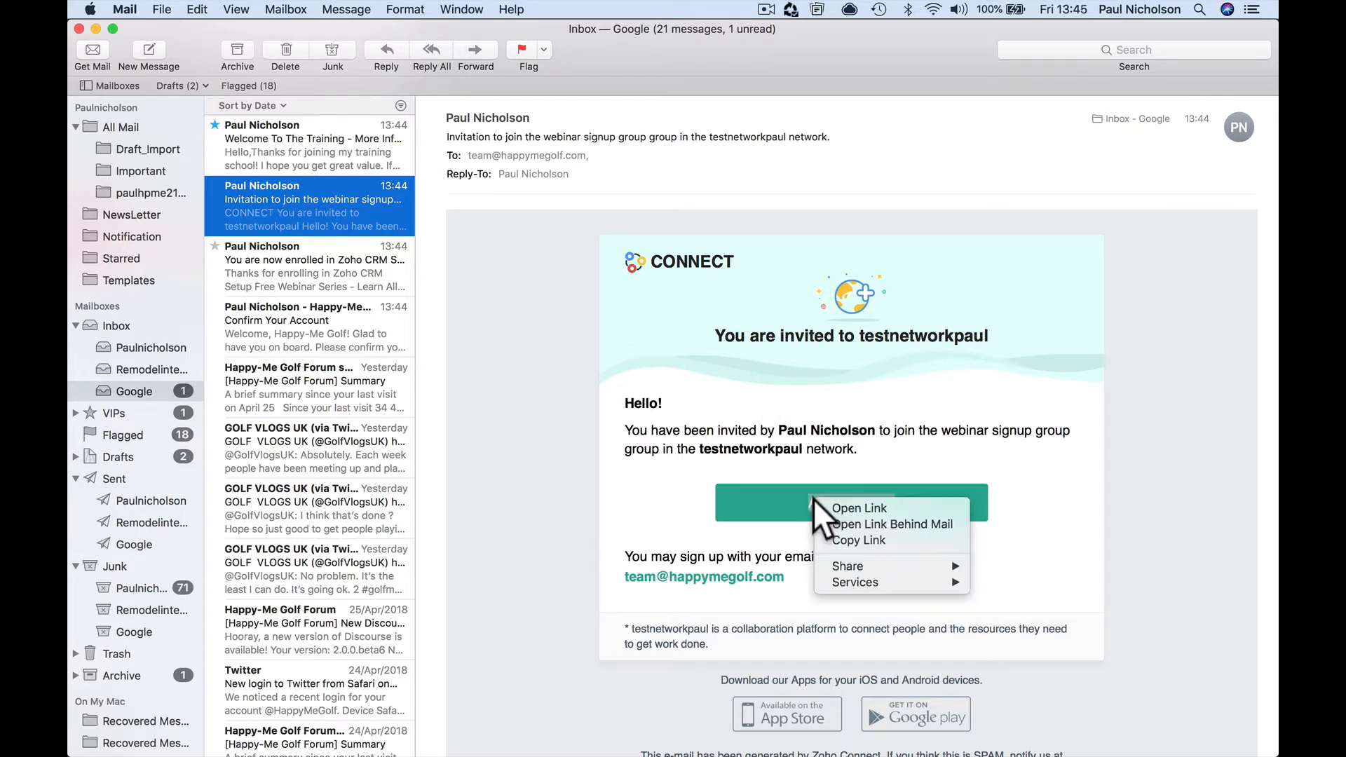
left_click(844, 541)
mouse_move(648, 750)
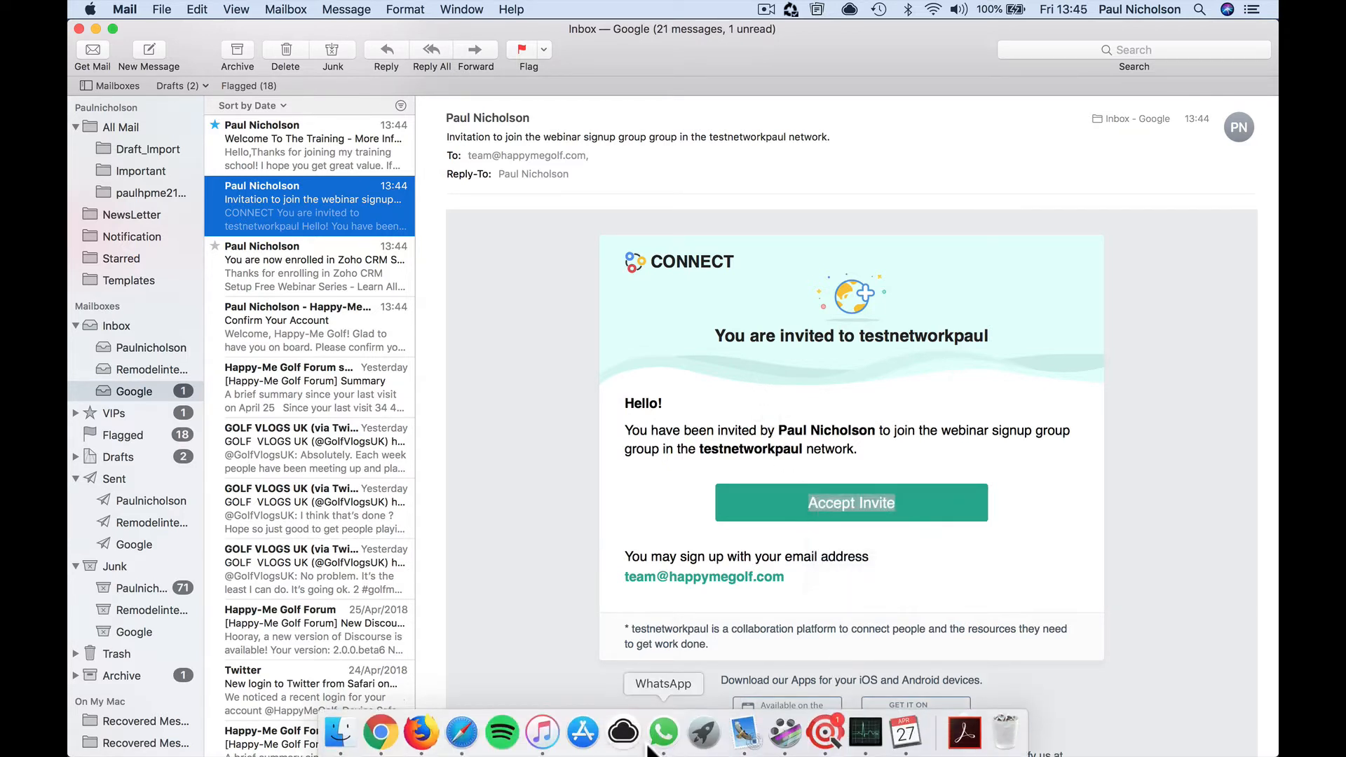
left_click(462, 733)
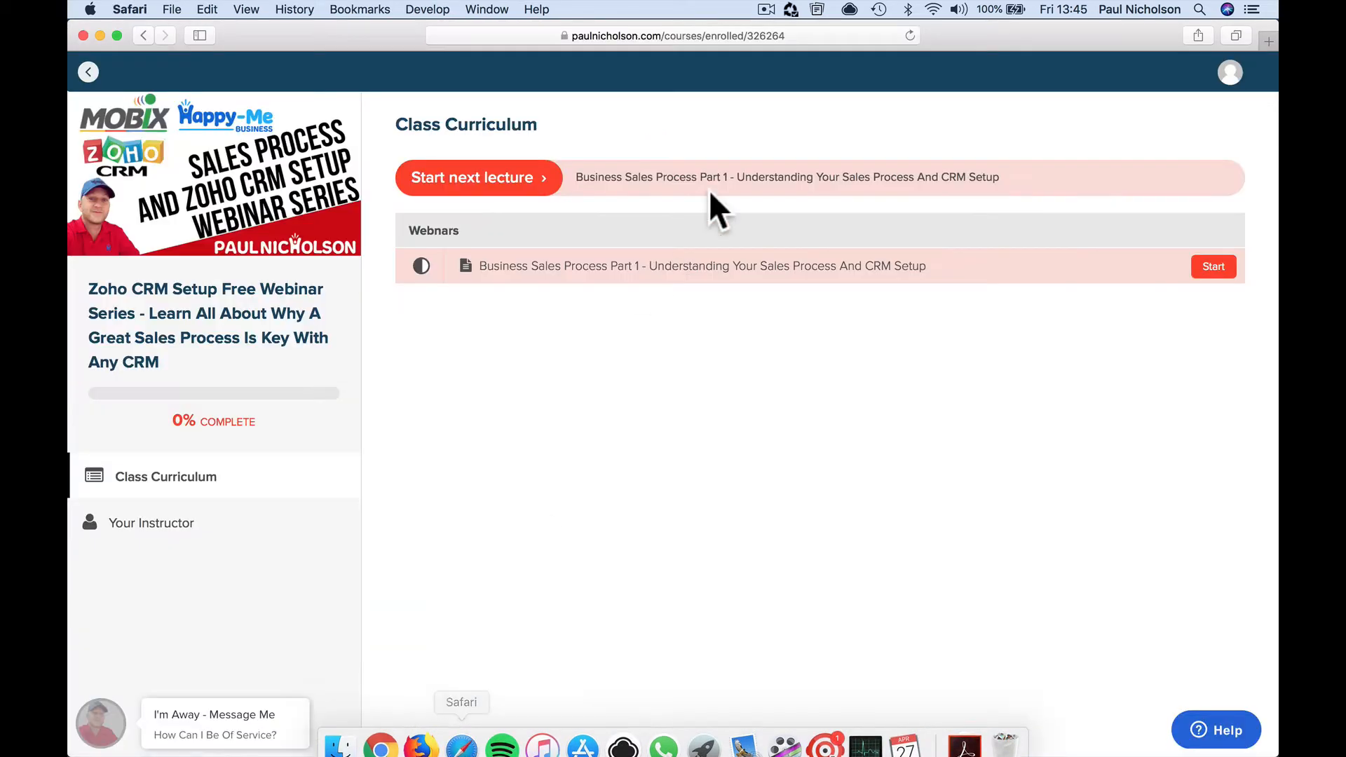
Open the copied invite link and create a Zoho account named 'Happy-Me Golf' with a password
left_click(641, 37)
right_click(641, 36)
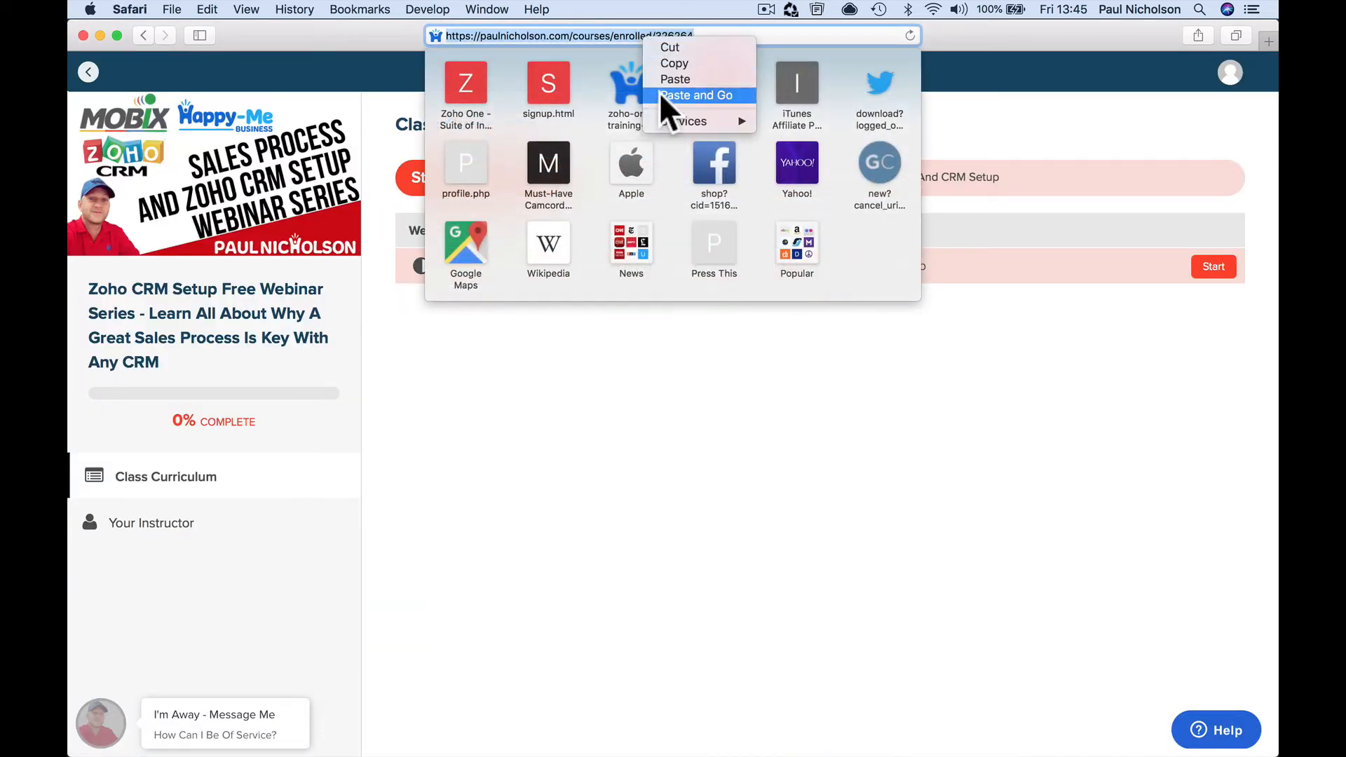
left_click(661, 96)
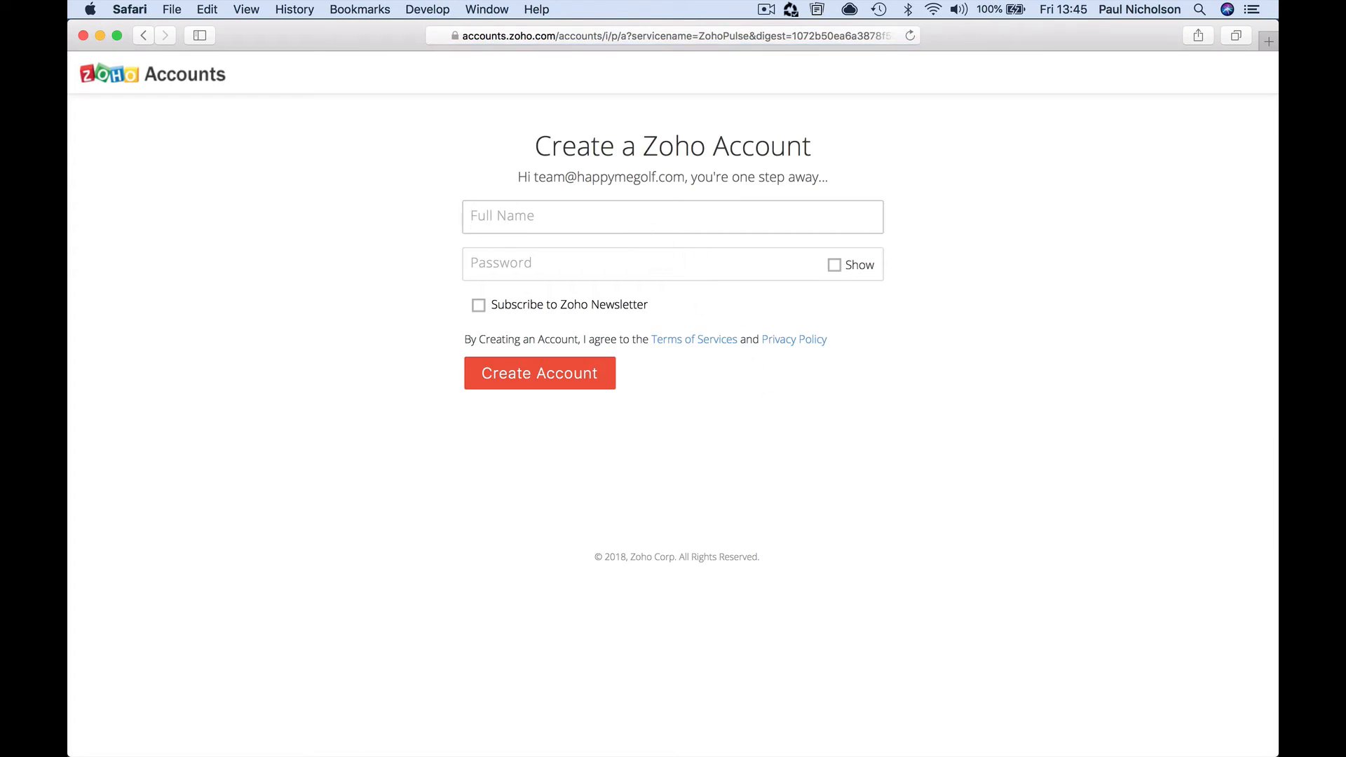
type("Happy-Me Gol")
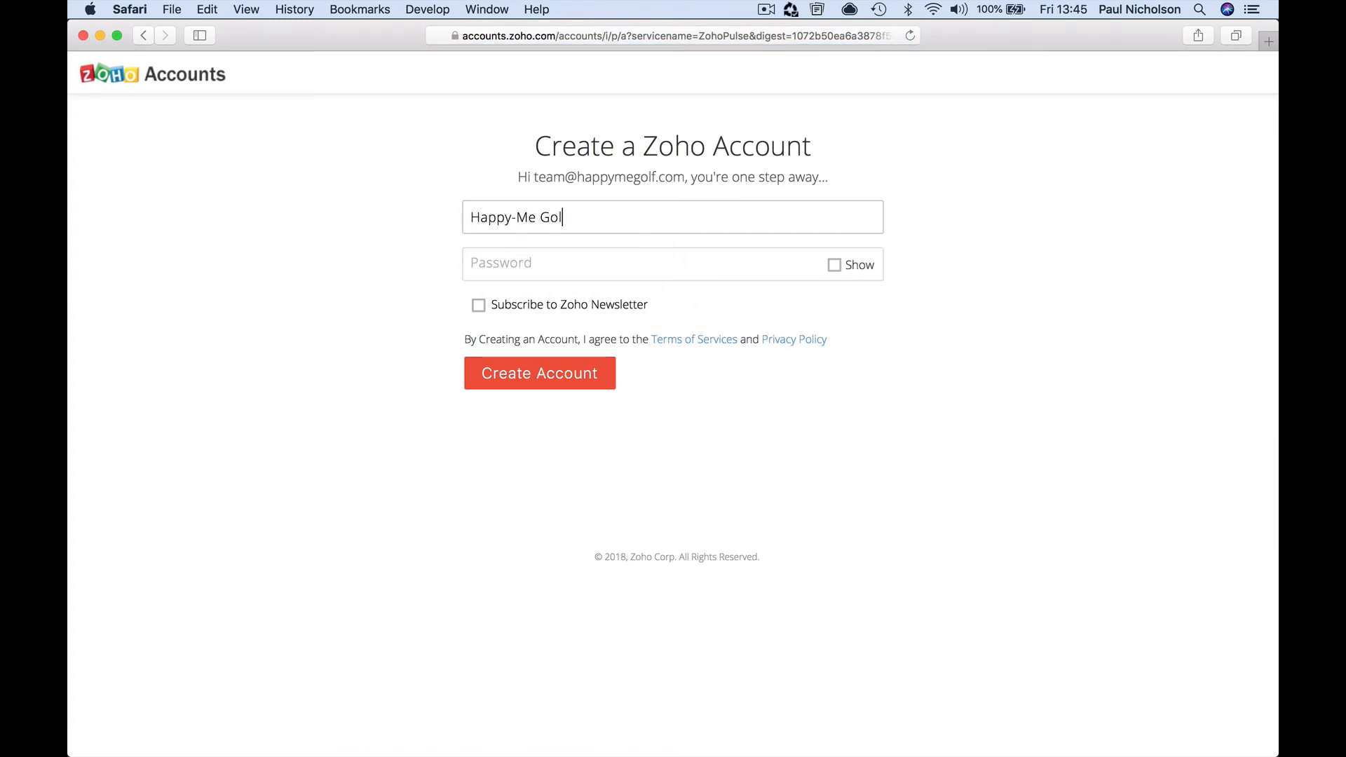
type("f")
key("Tab")
type("••••")
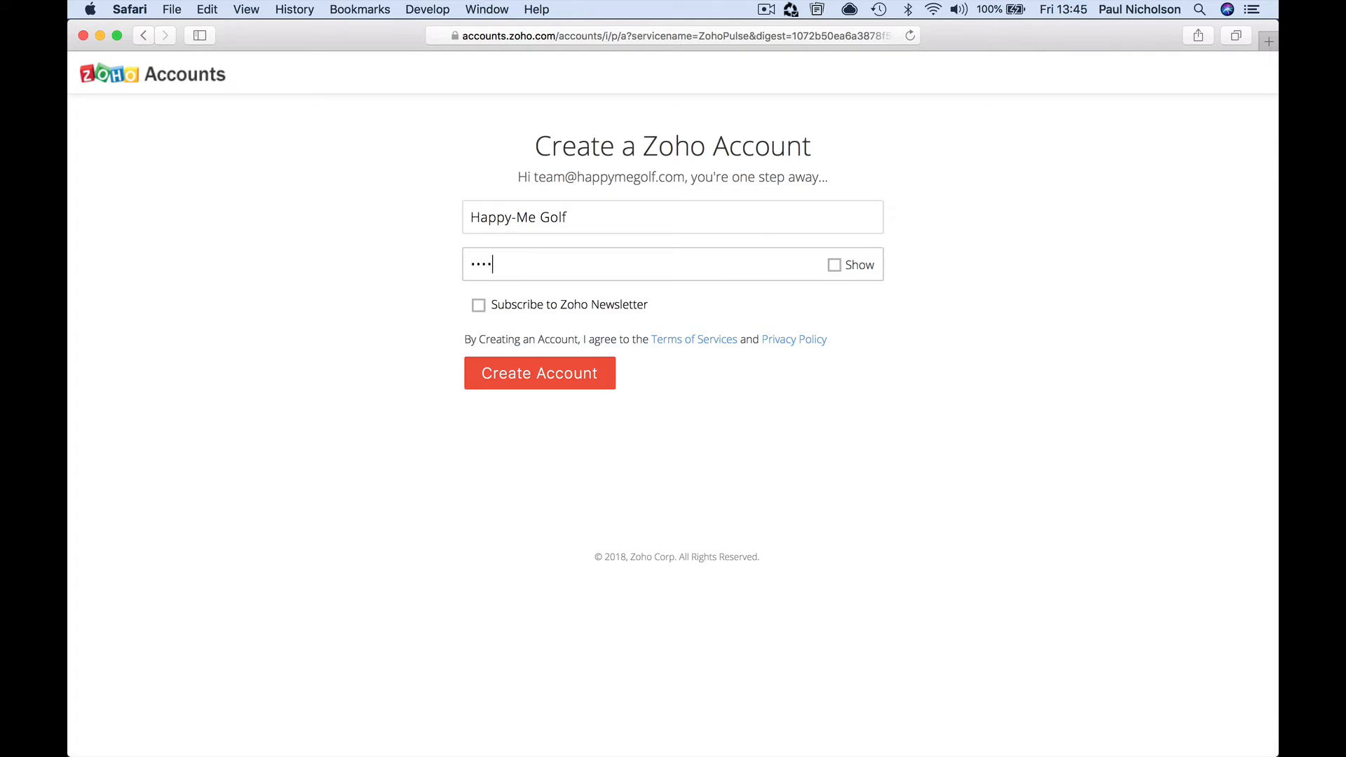
type("••••••")
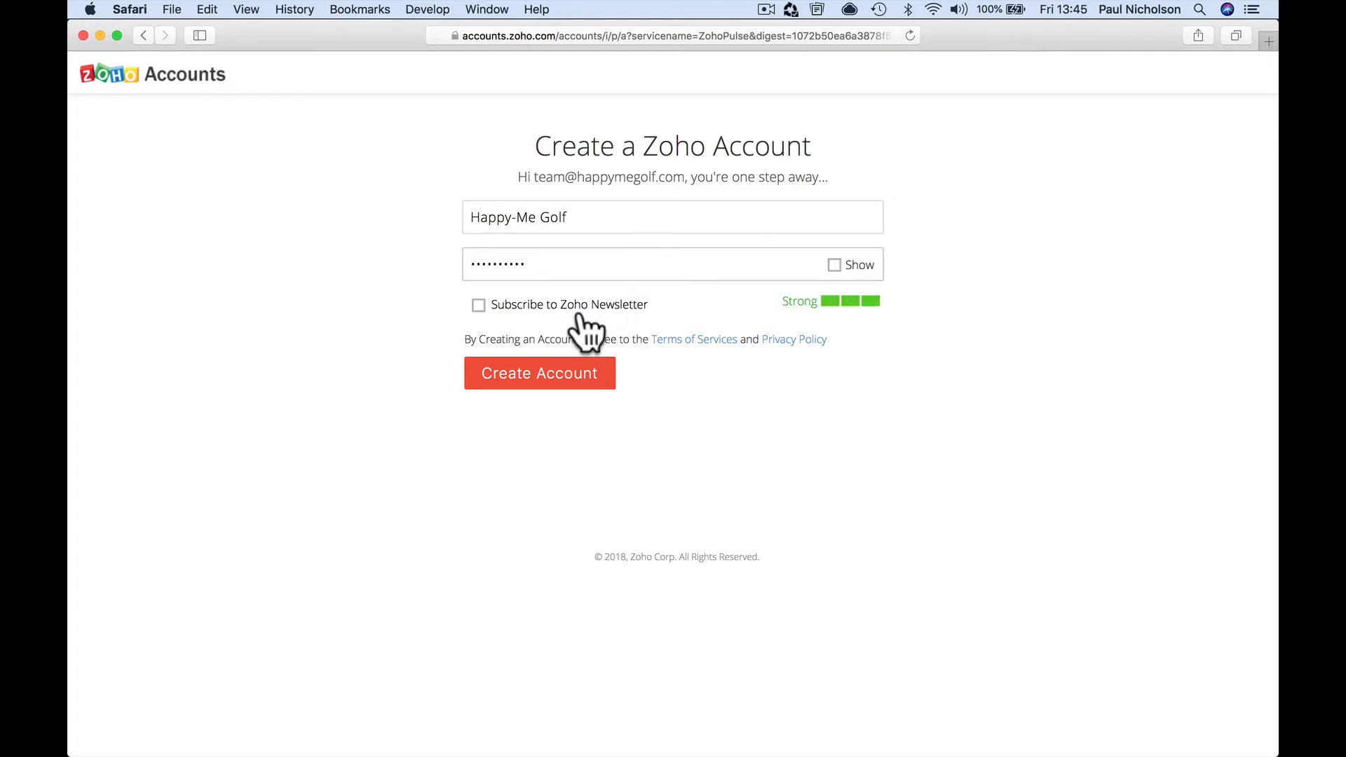
left_click(534, 379)
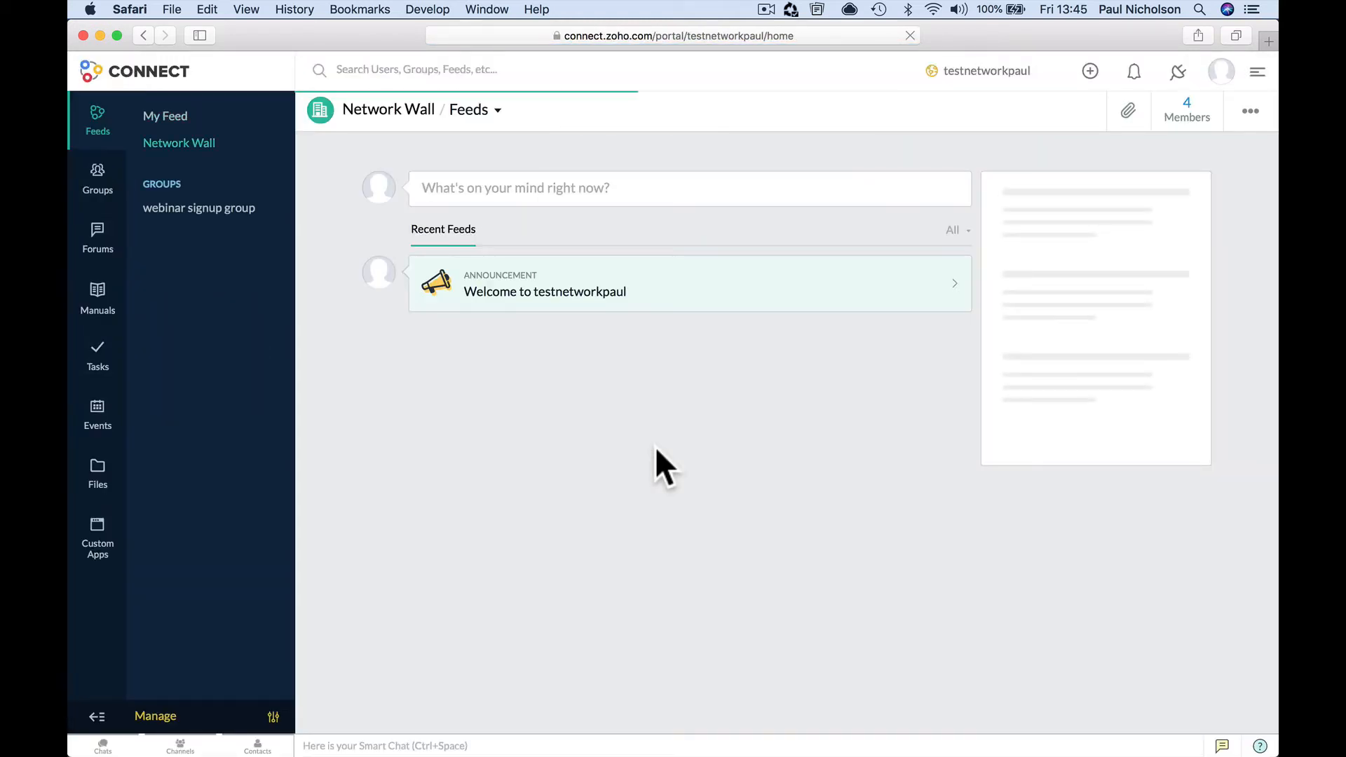
Open the webinar signup group from the Groups sidebar
left_click(217, 210)
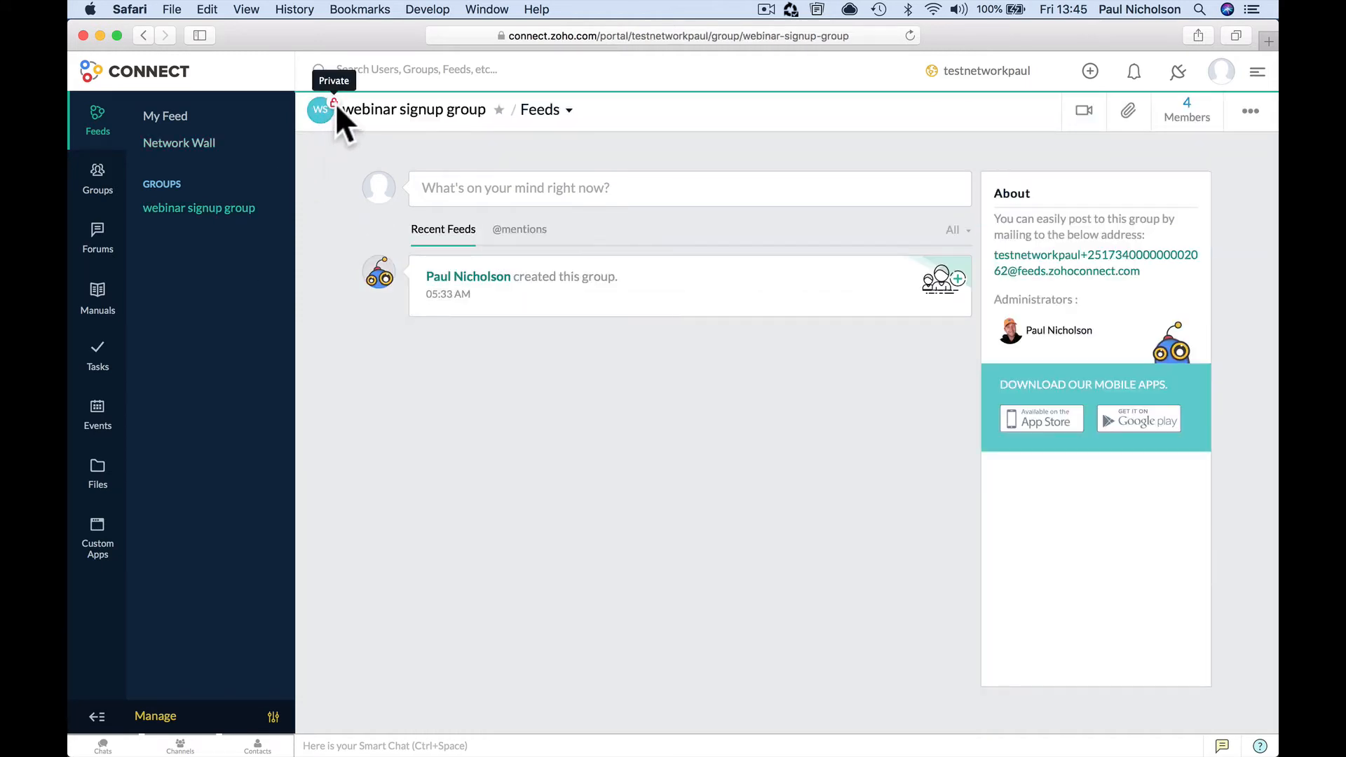
left_click(223, 207)
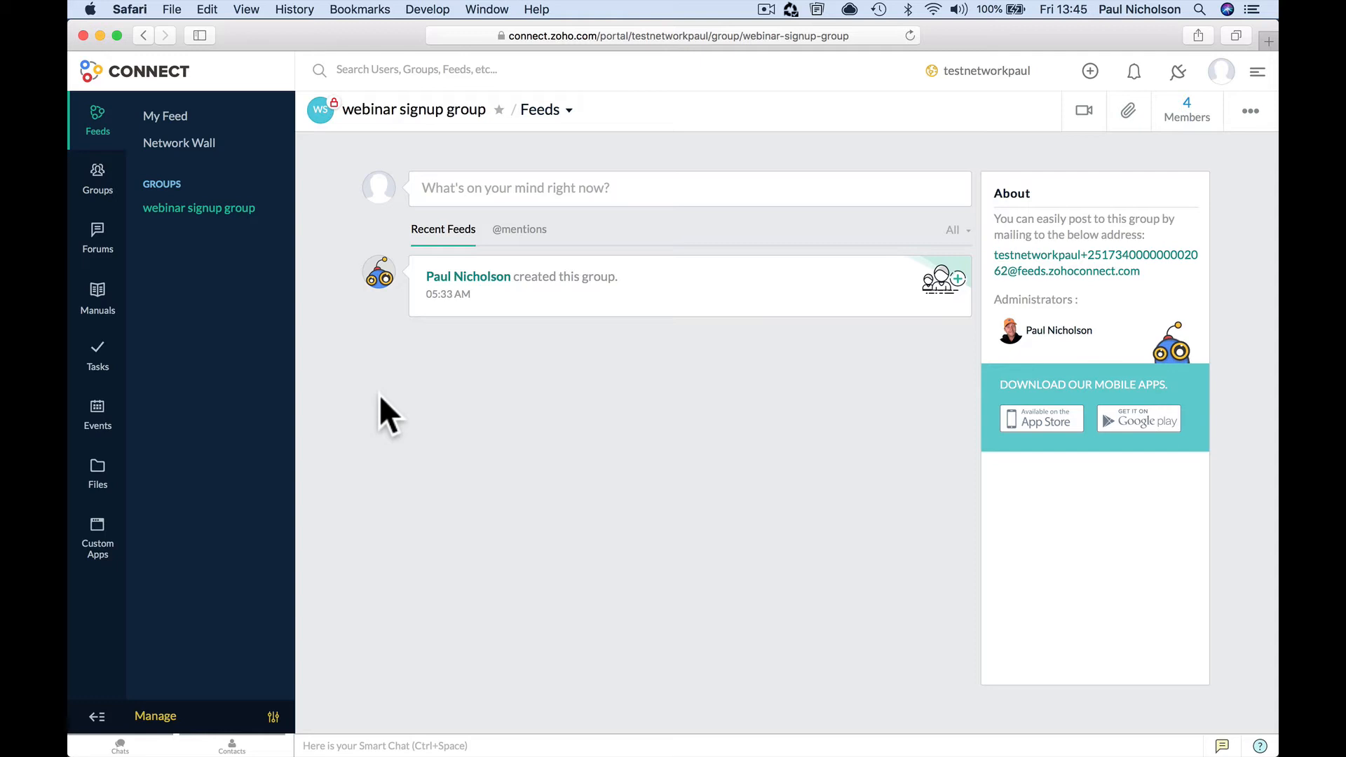
Open the zap's filter setup and select its Course ID 326264 match value
mouse_move(459, 753)
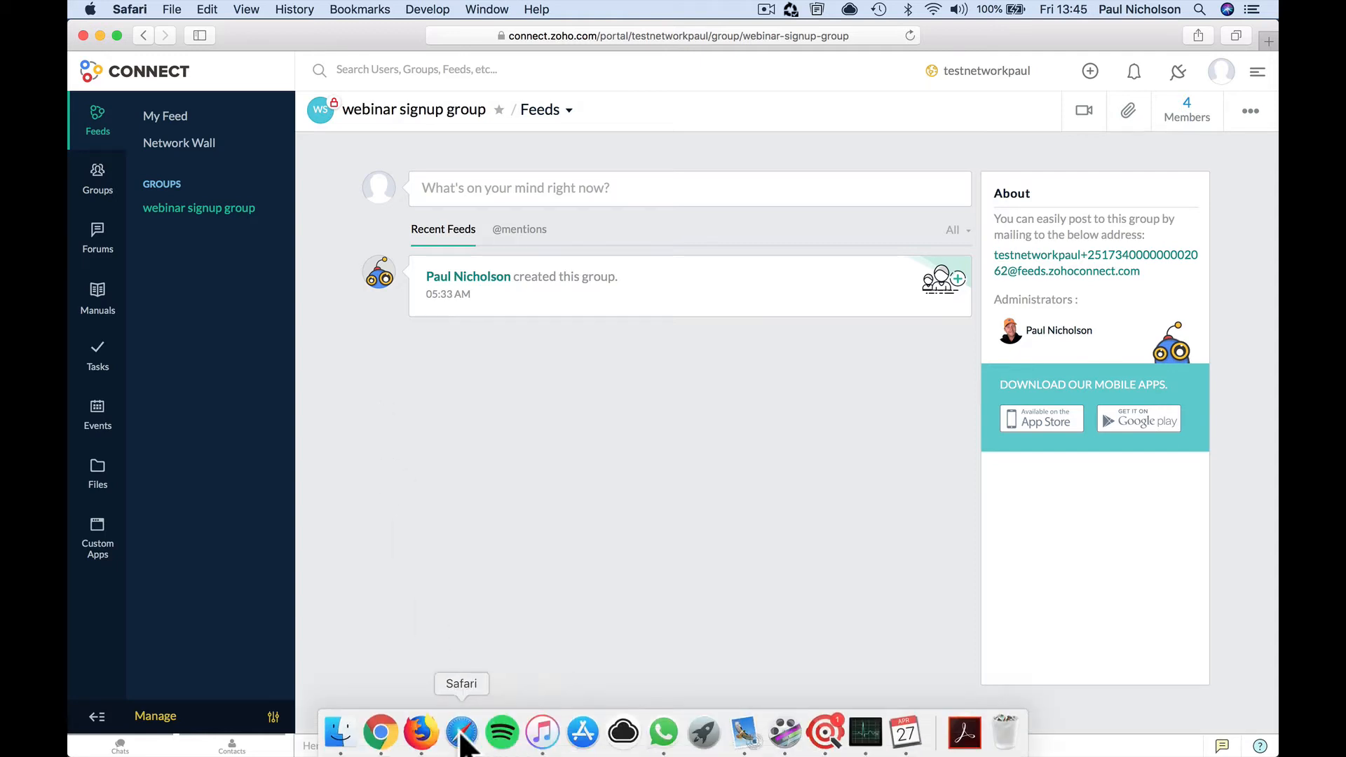
left_click(381, 735)
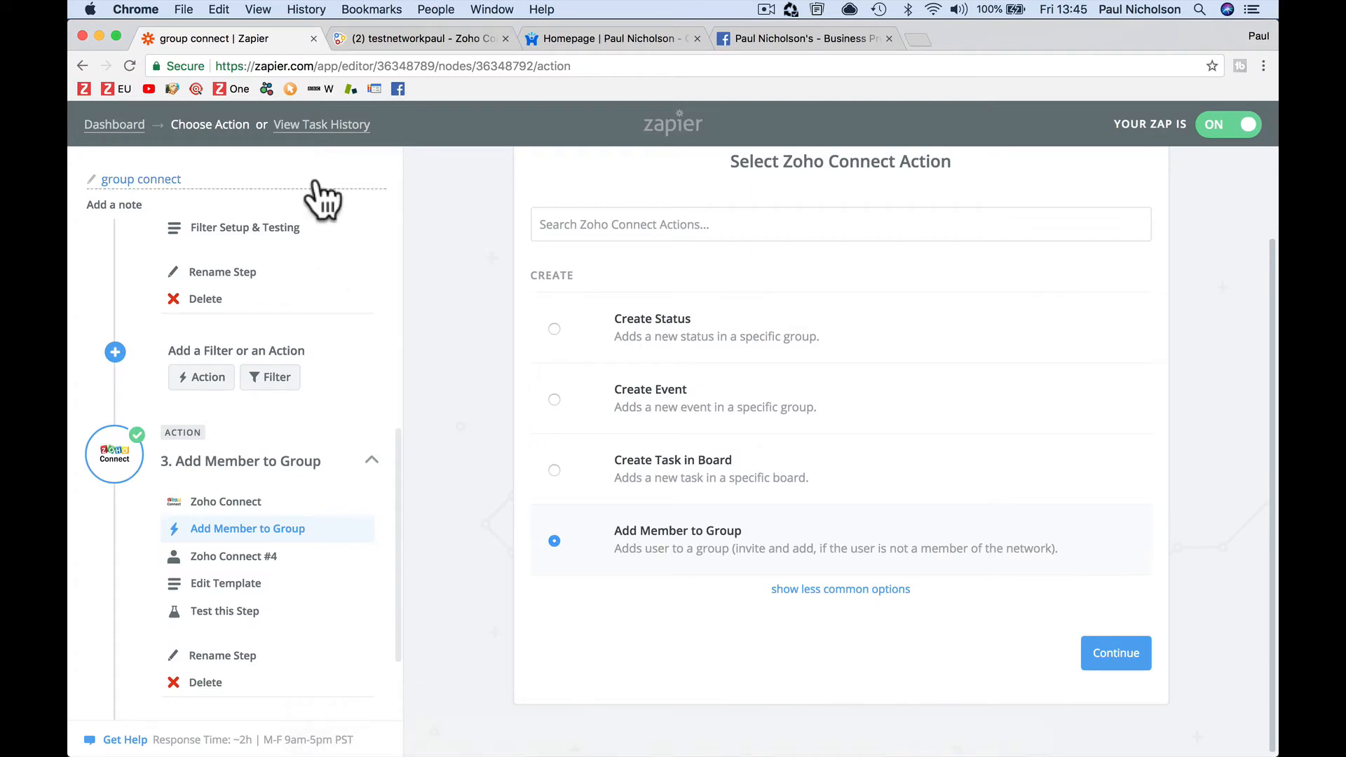
scroll(382, 364, "up", 6)
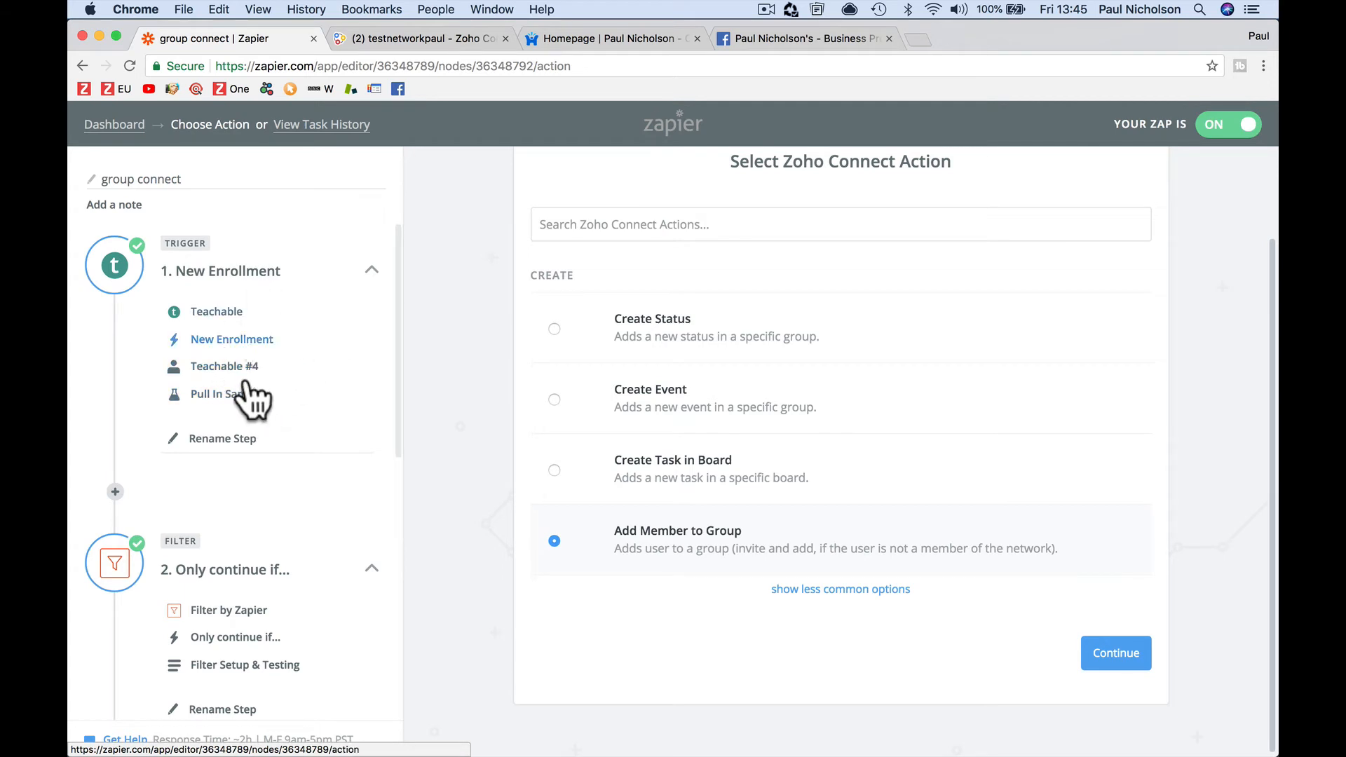
scroll(325, 553, "down", 5)
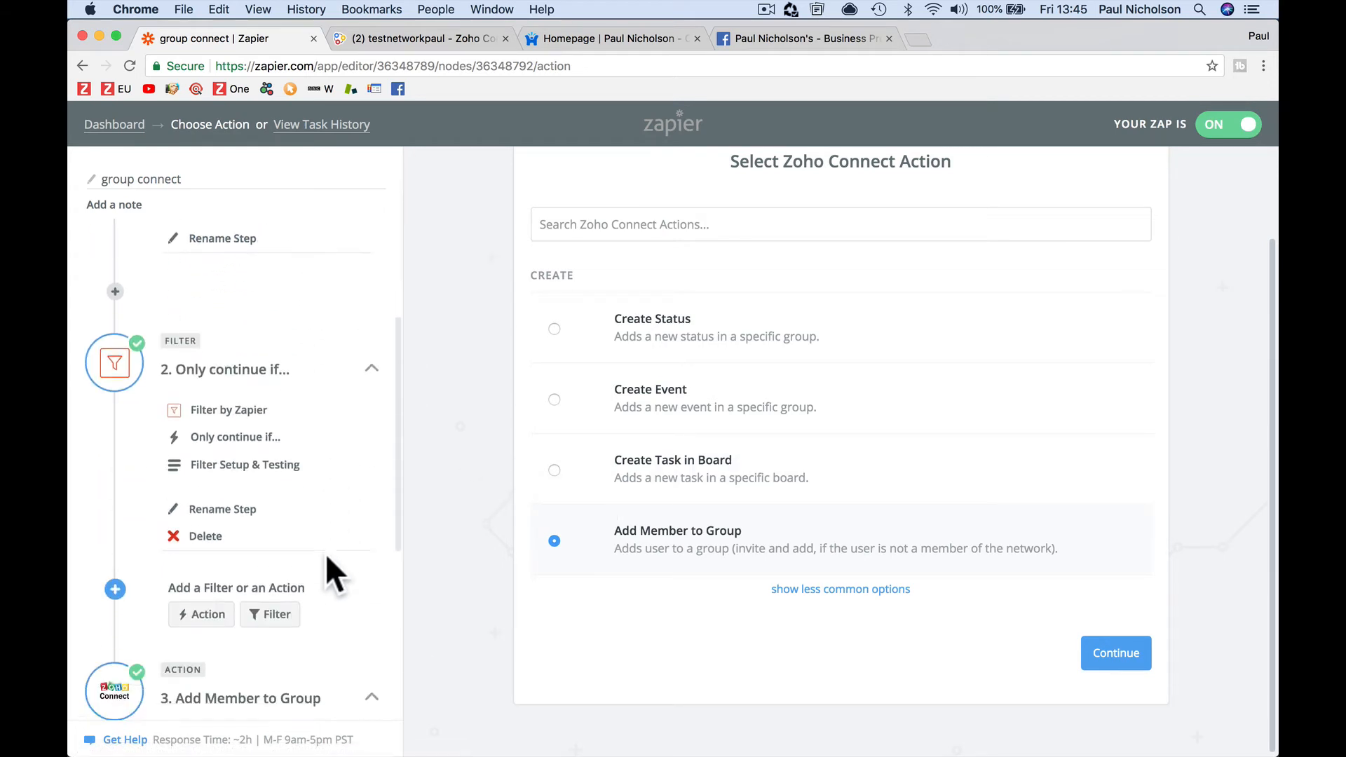
left_click(301, 449)
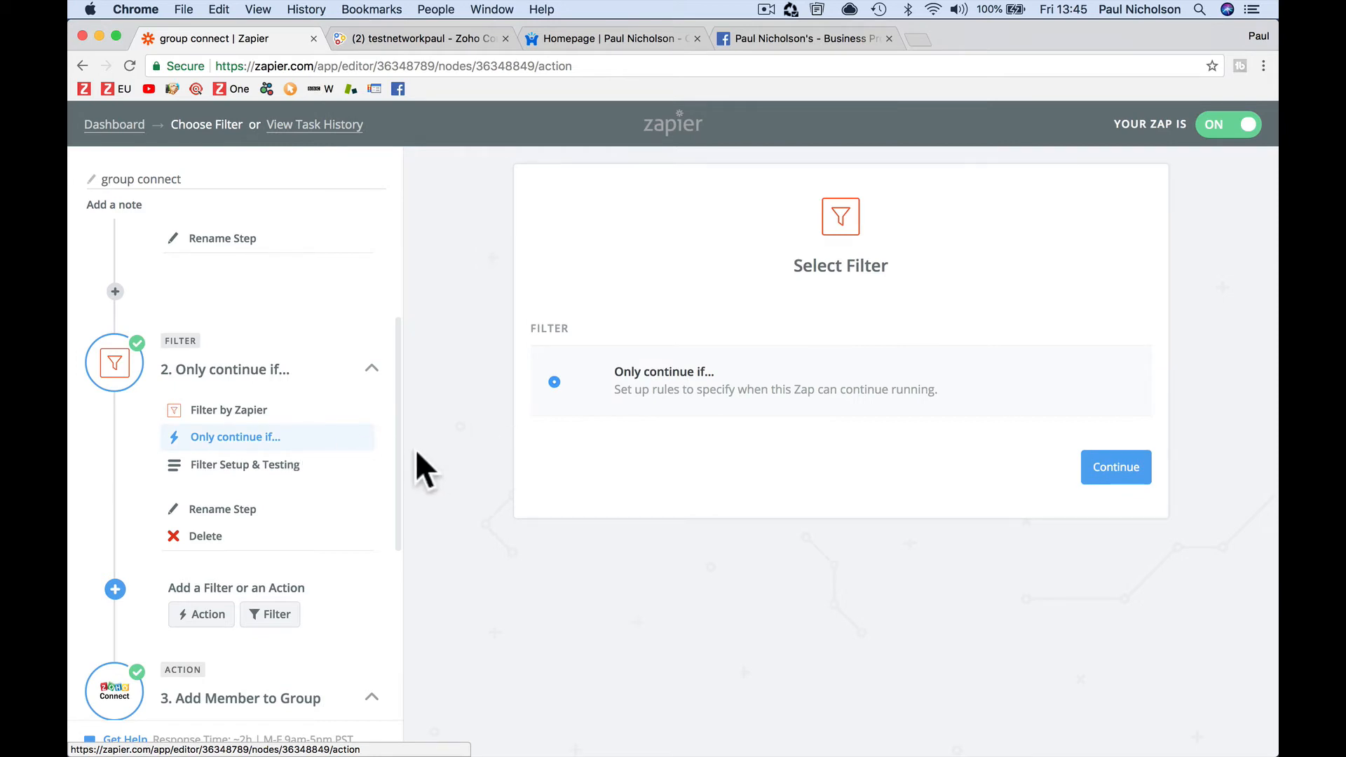
left_click(342, 468)
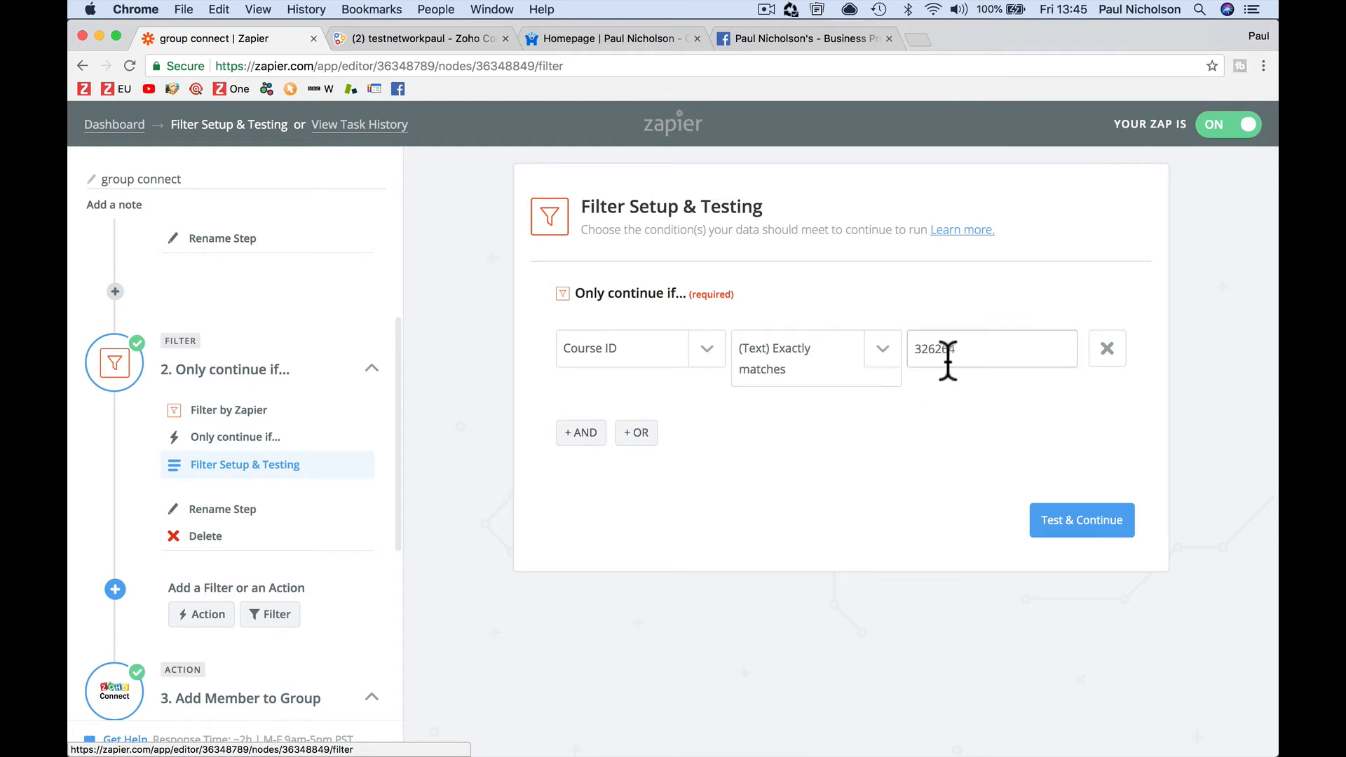
double_click(918, 349)
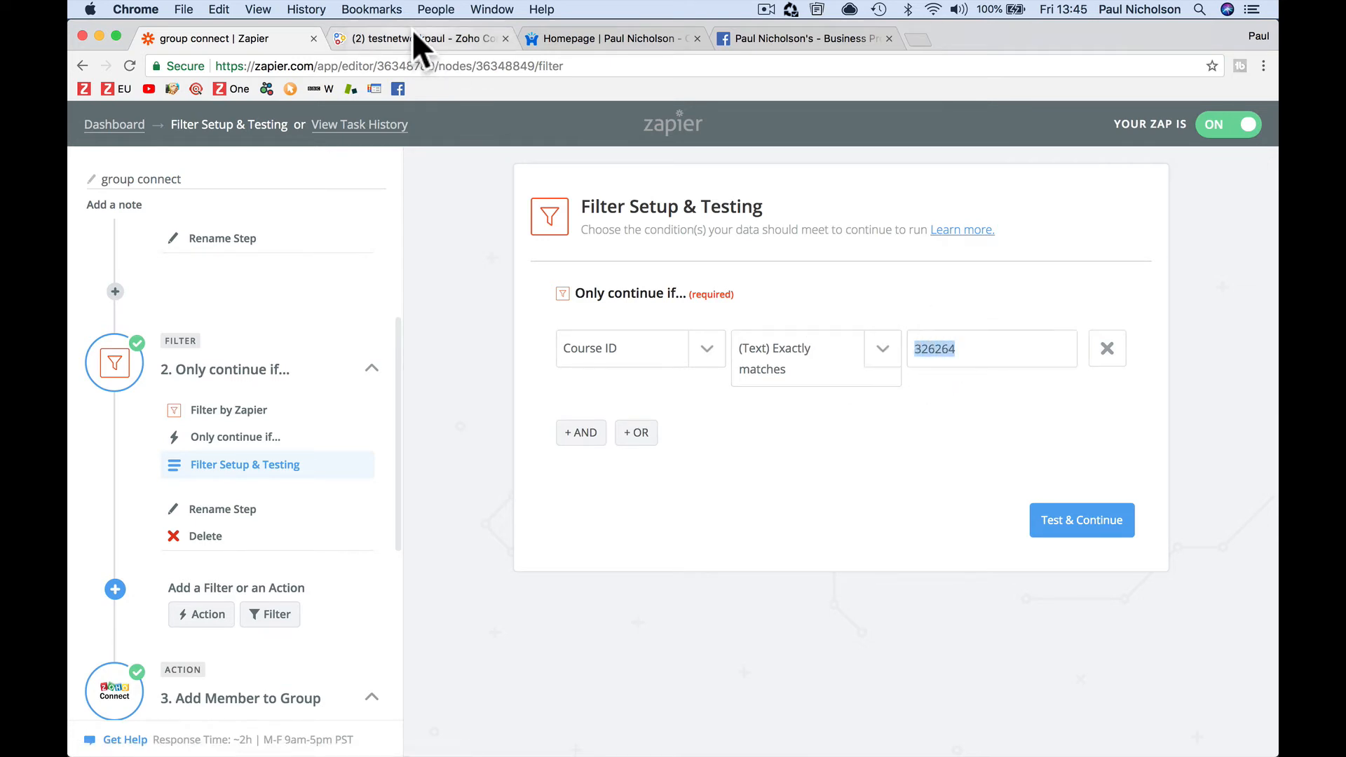
left_click(595, 42)
Copy the webinar course's ID 326264 from its Teachable admin URL and return to the zap
left_click(569, 131)
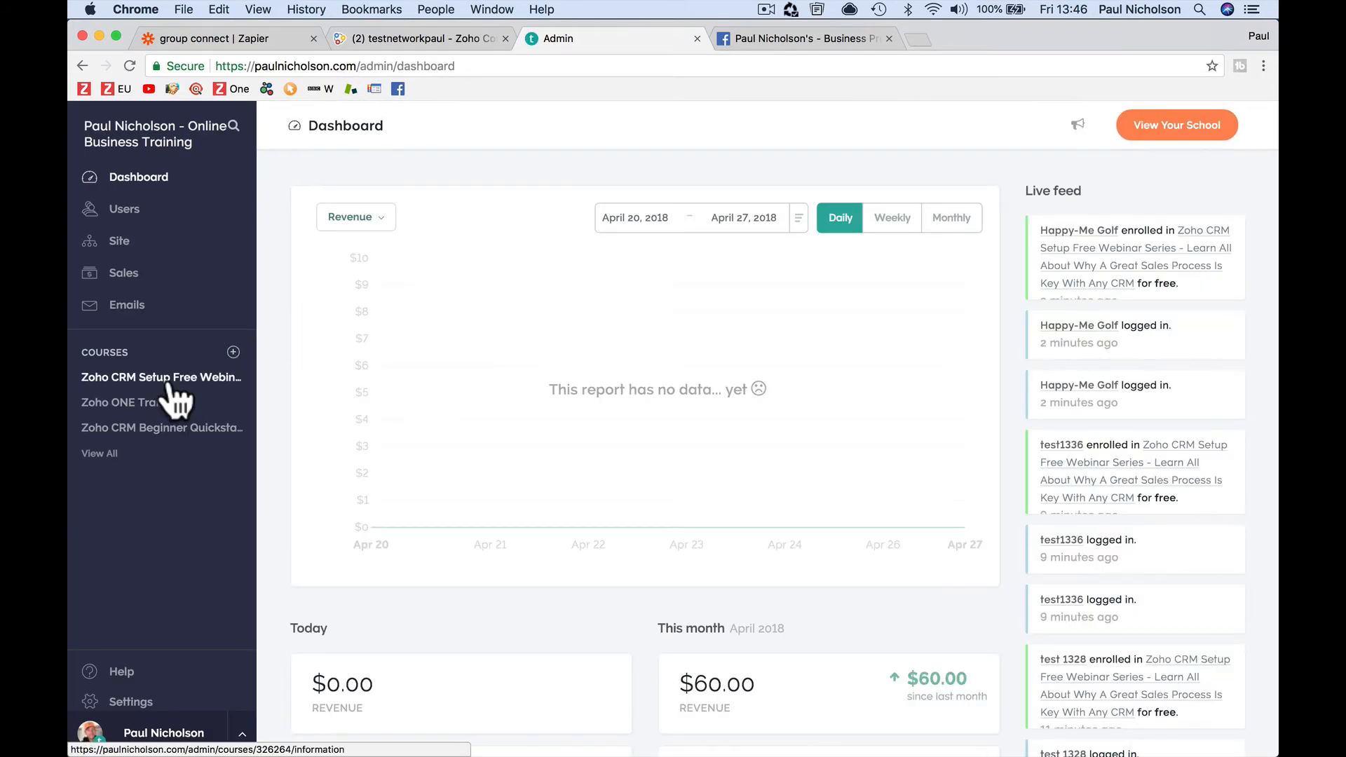
left_click(169, 379)
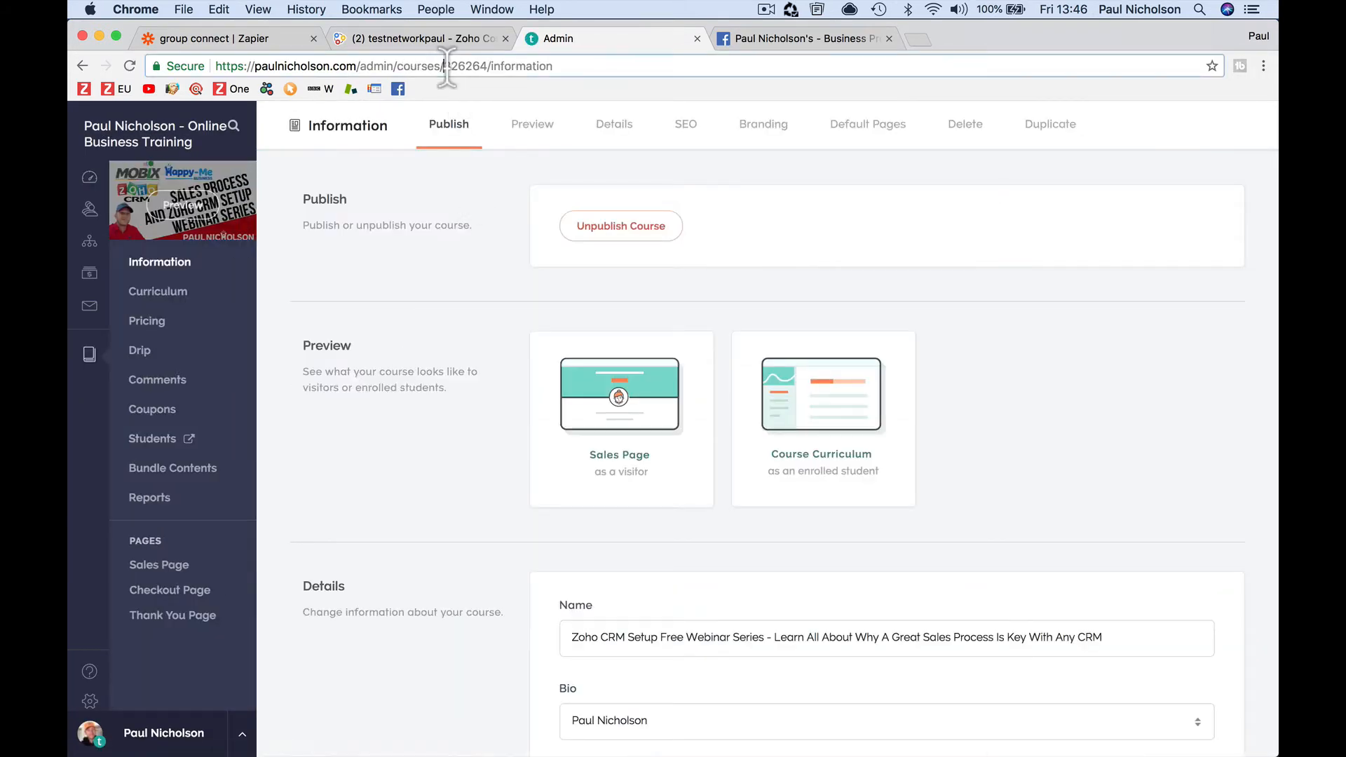
left_click_drag(443, 66, 479, 66)
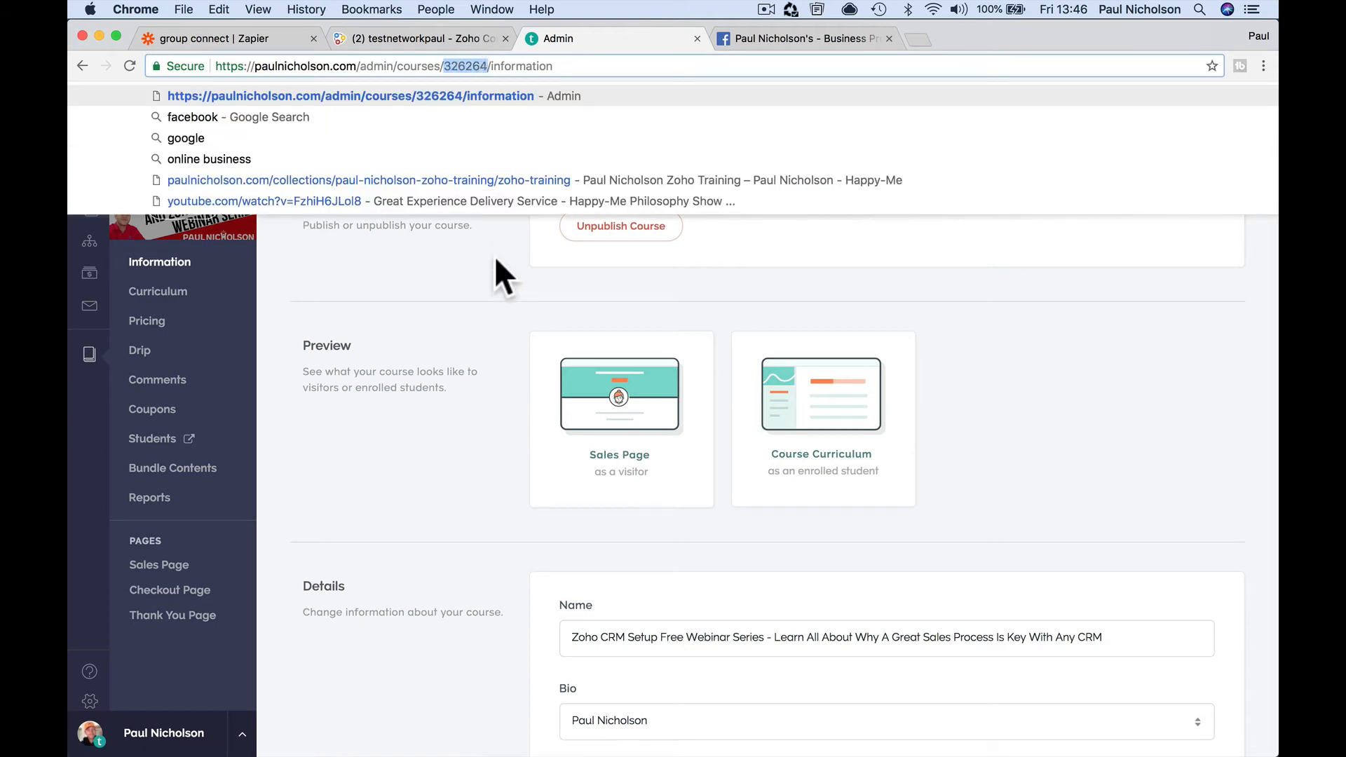
right_click(457, 67)
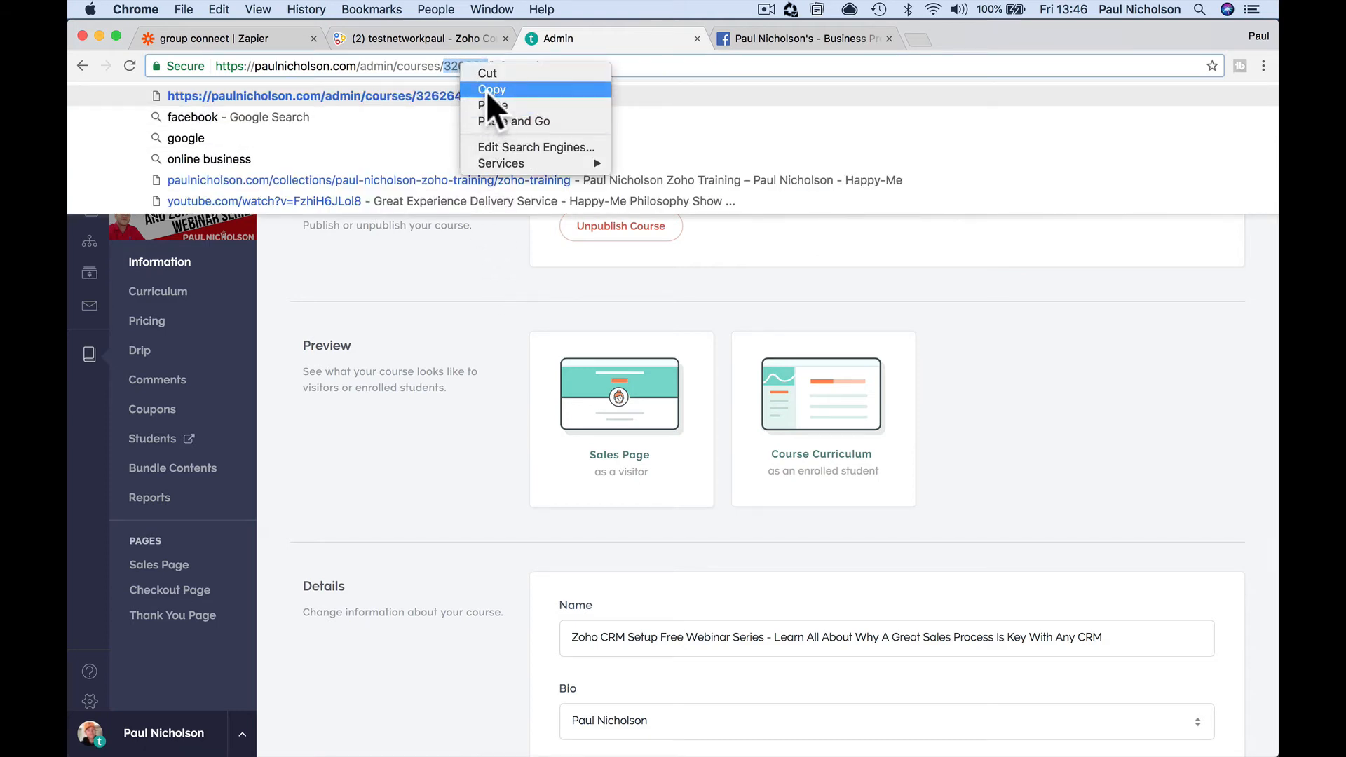
left_click(491, 90)
left_click(255, 39)
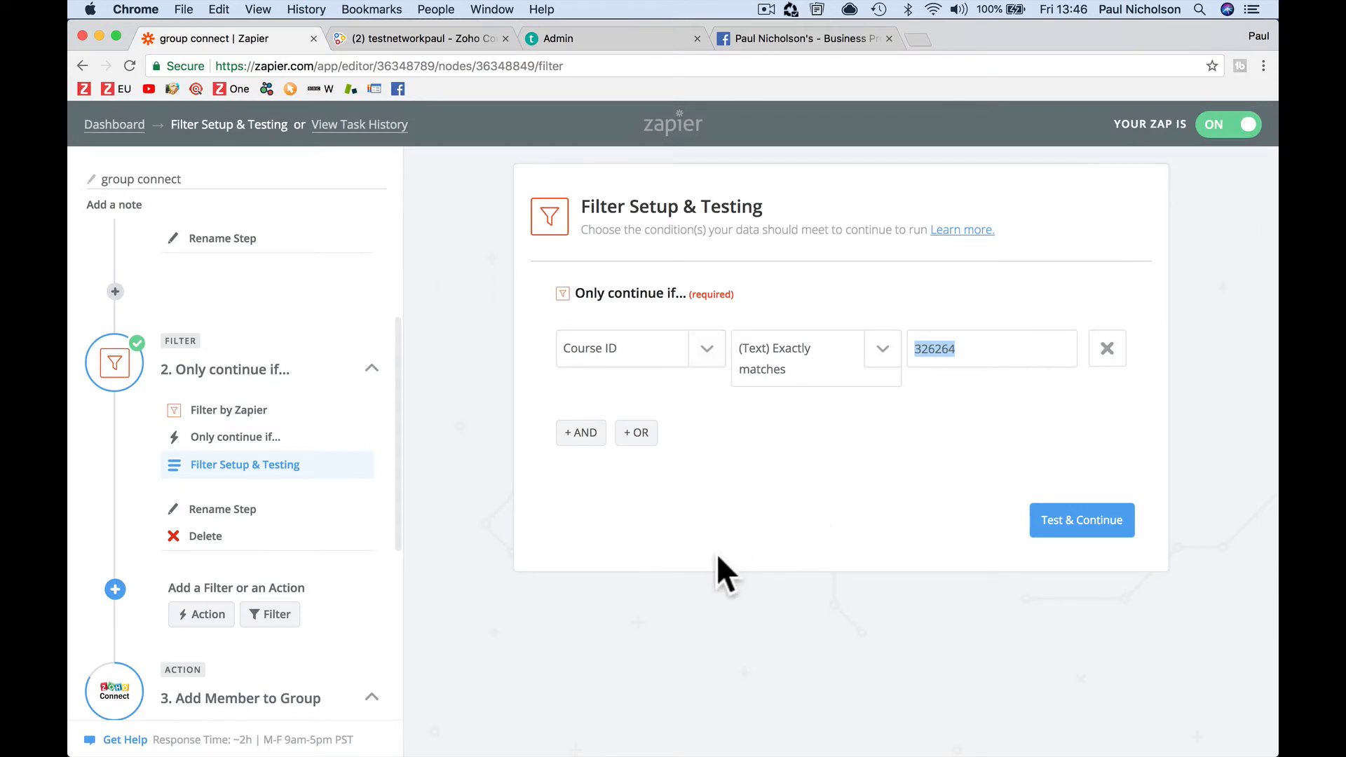
Start a new zap from the dashboard with Teachable's New Enrollment trigger
scroll(355, 619, "down", 5)
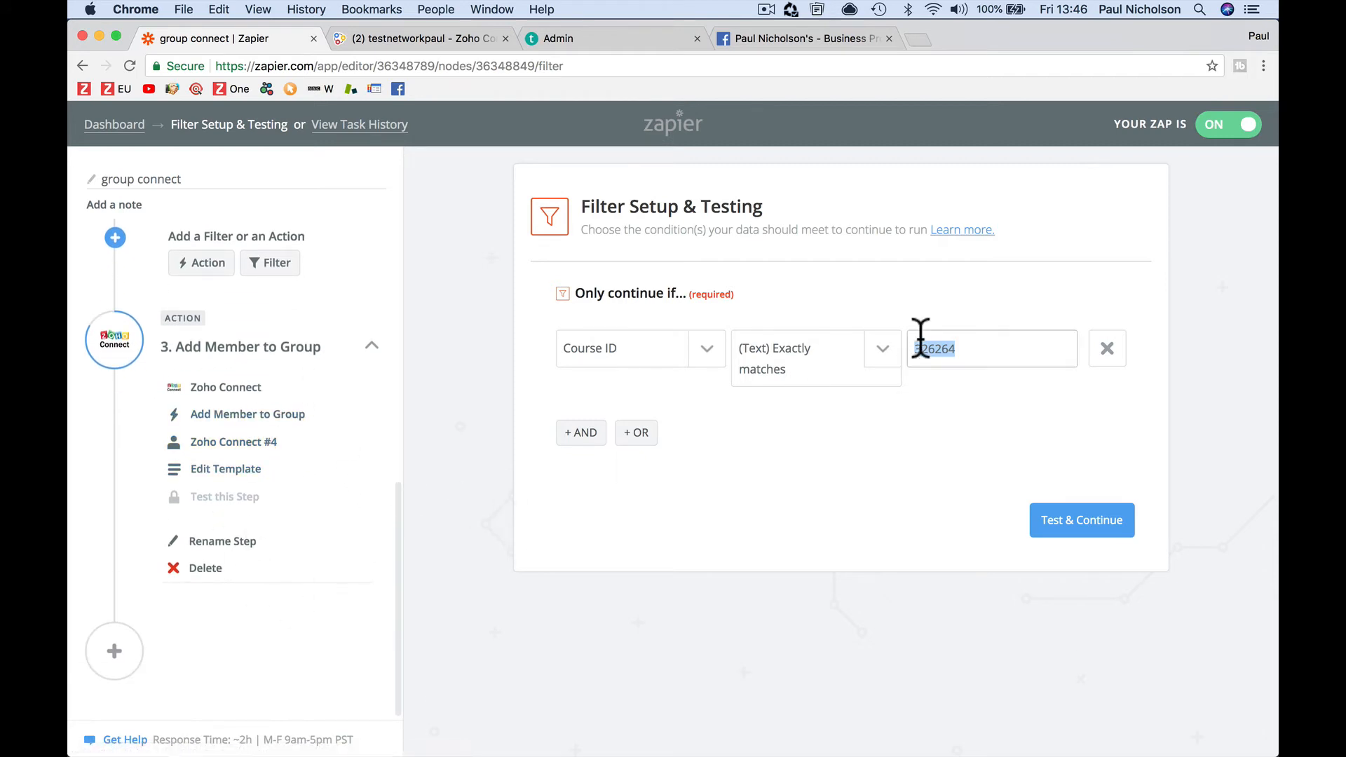
left_click(126, 128)
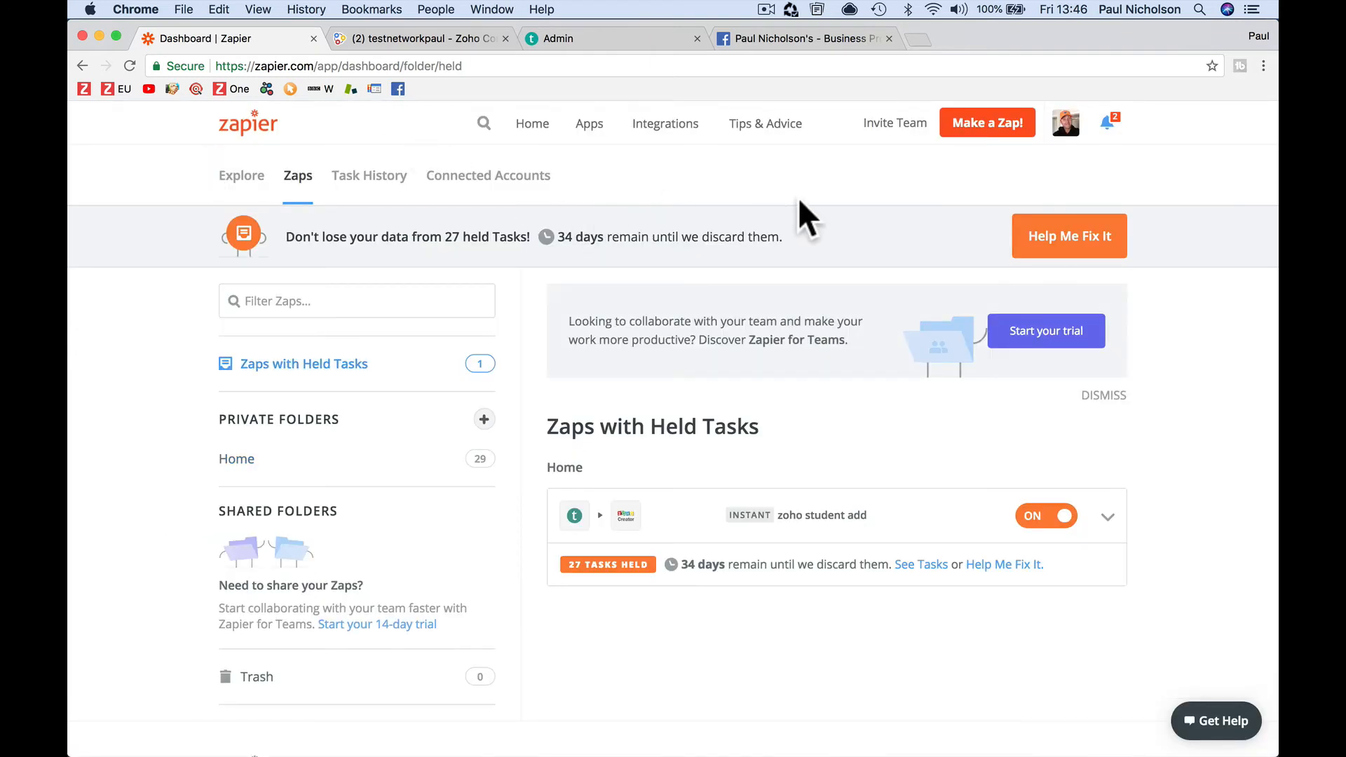
left_click(970, 130)
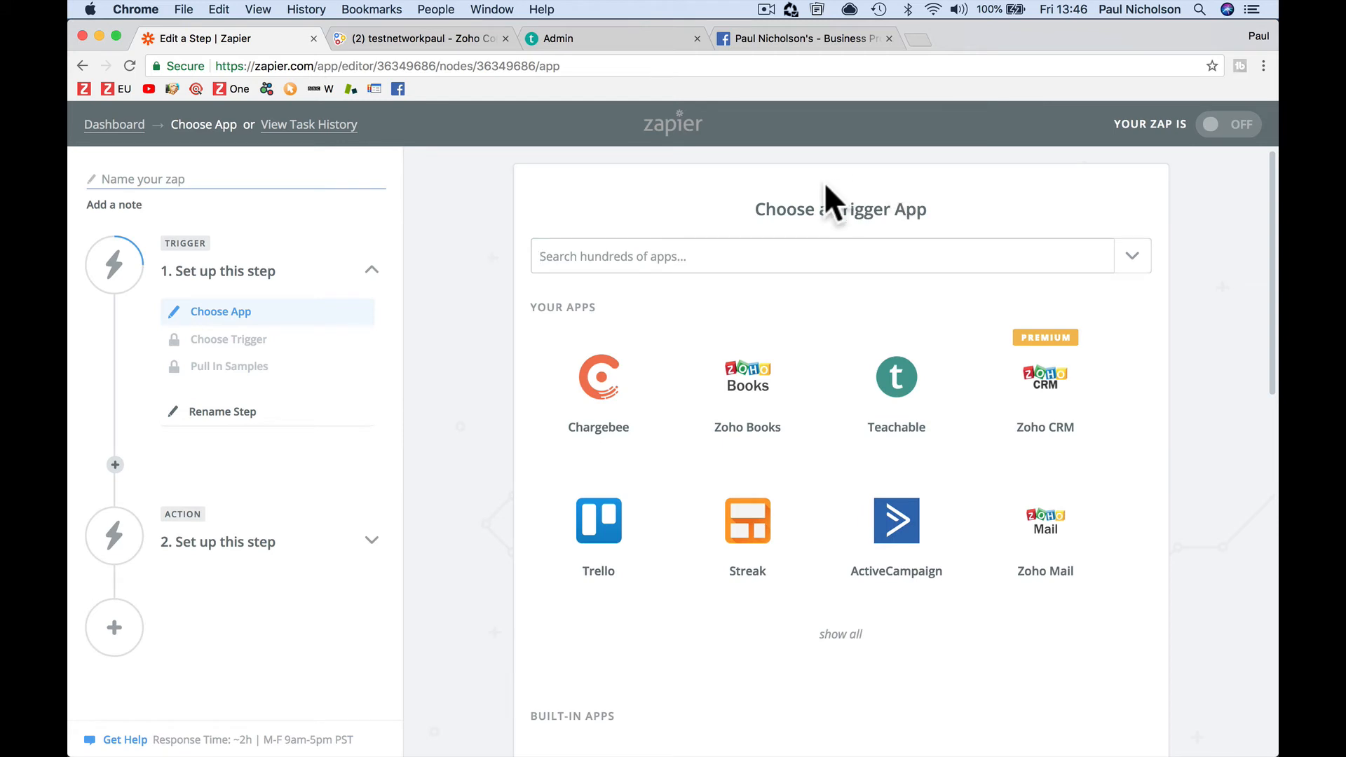
left_click(884, 387)
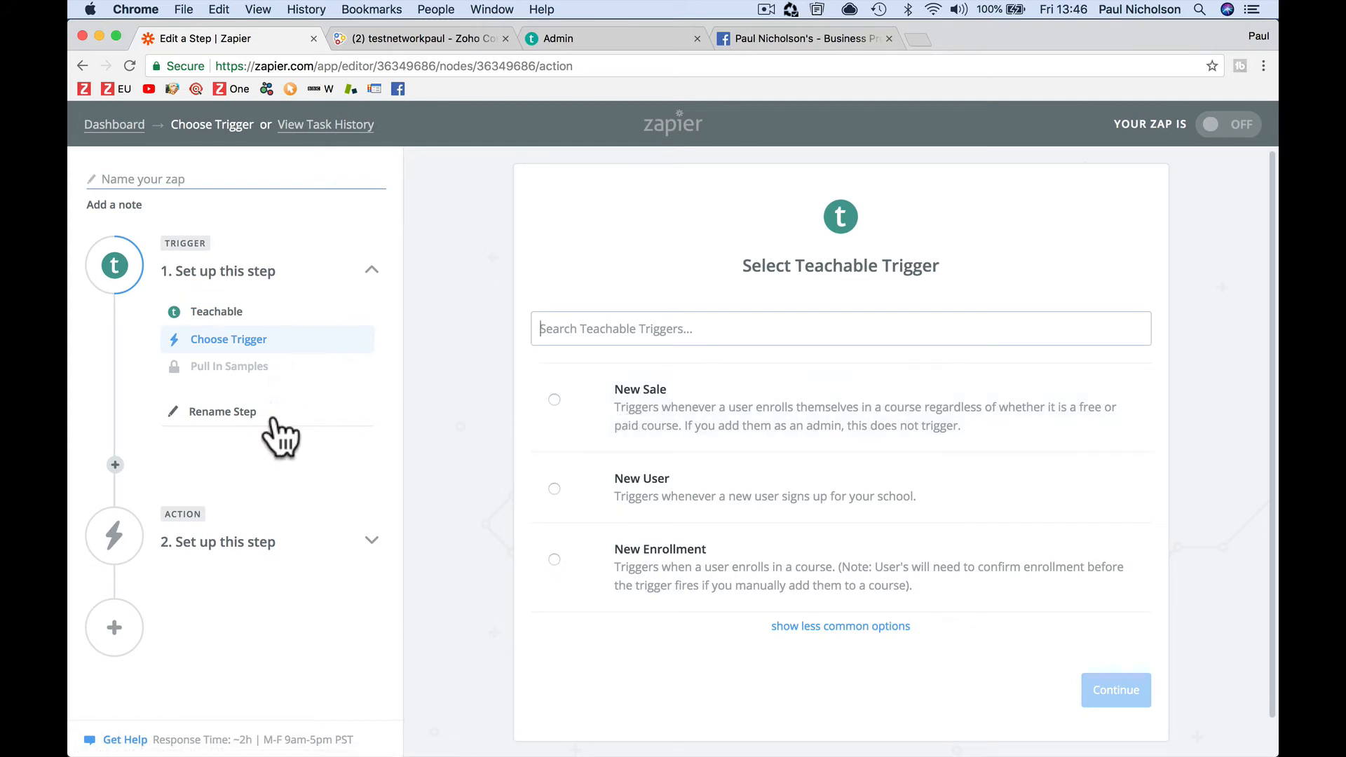
scroll(678, 543, "down", 1)
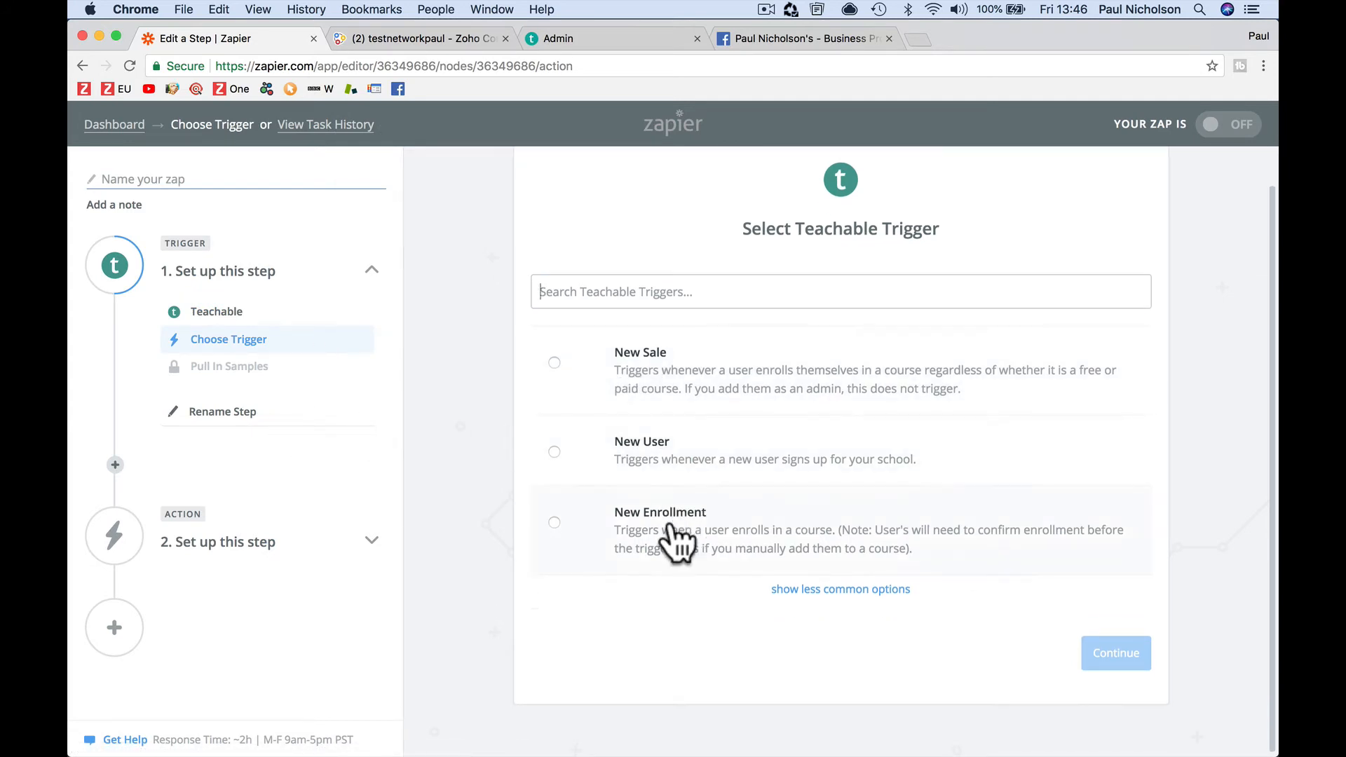
left_click(666, 550)
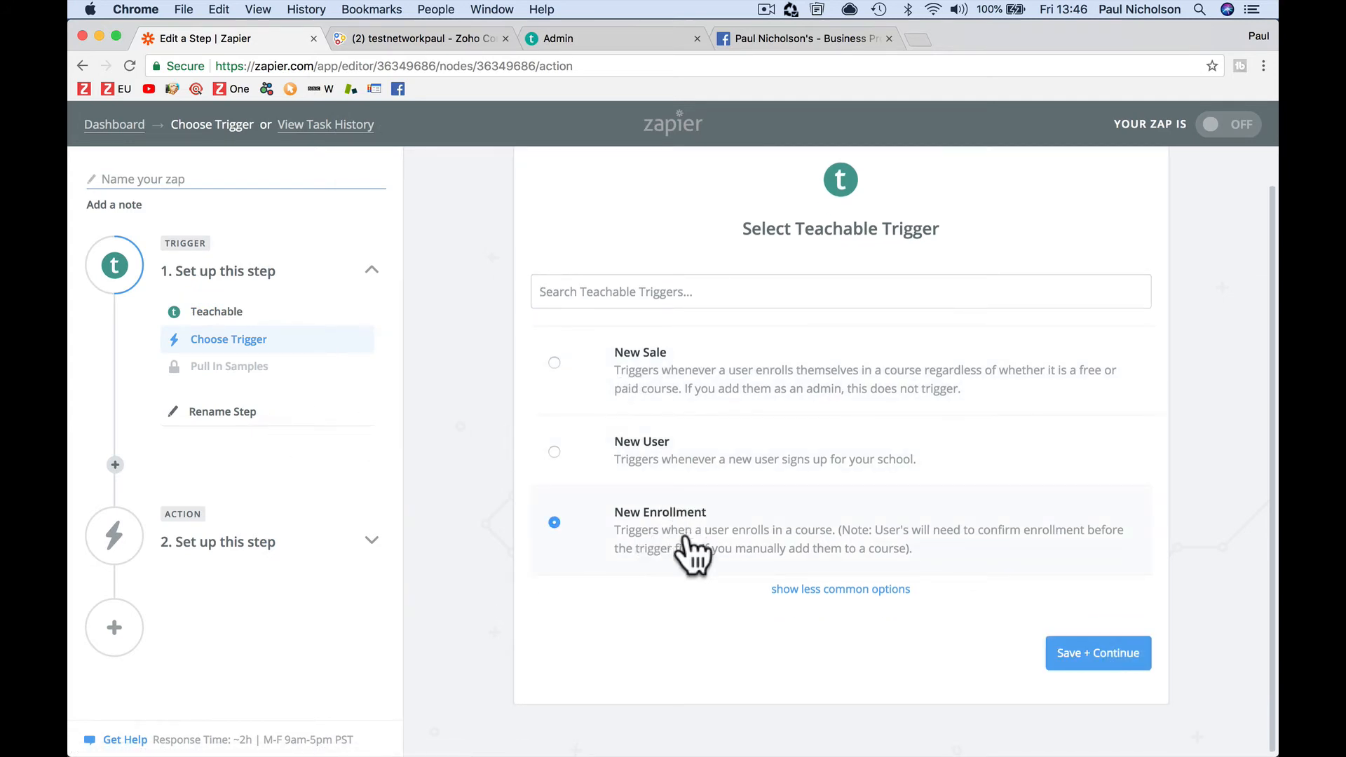
left_click(1067, 641)
scroll(981, 561, "down", 1)
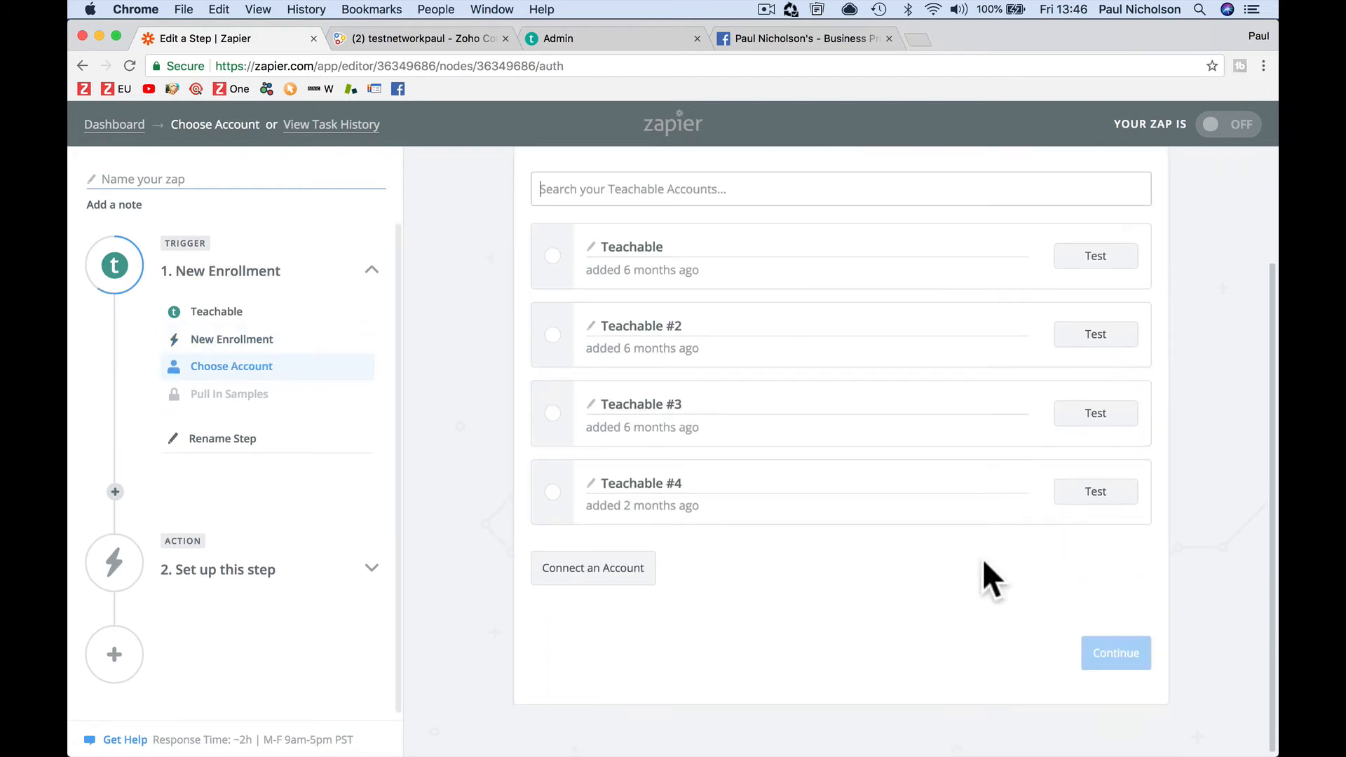
Use the tested Teachable #4 account for the trigger and load a sample enrollment
left_click(600, 571)
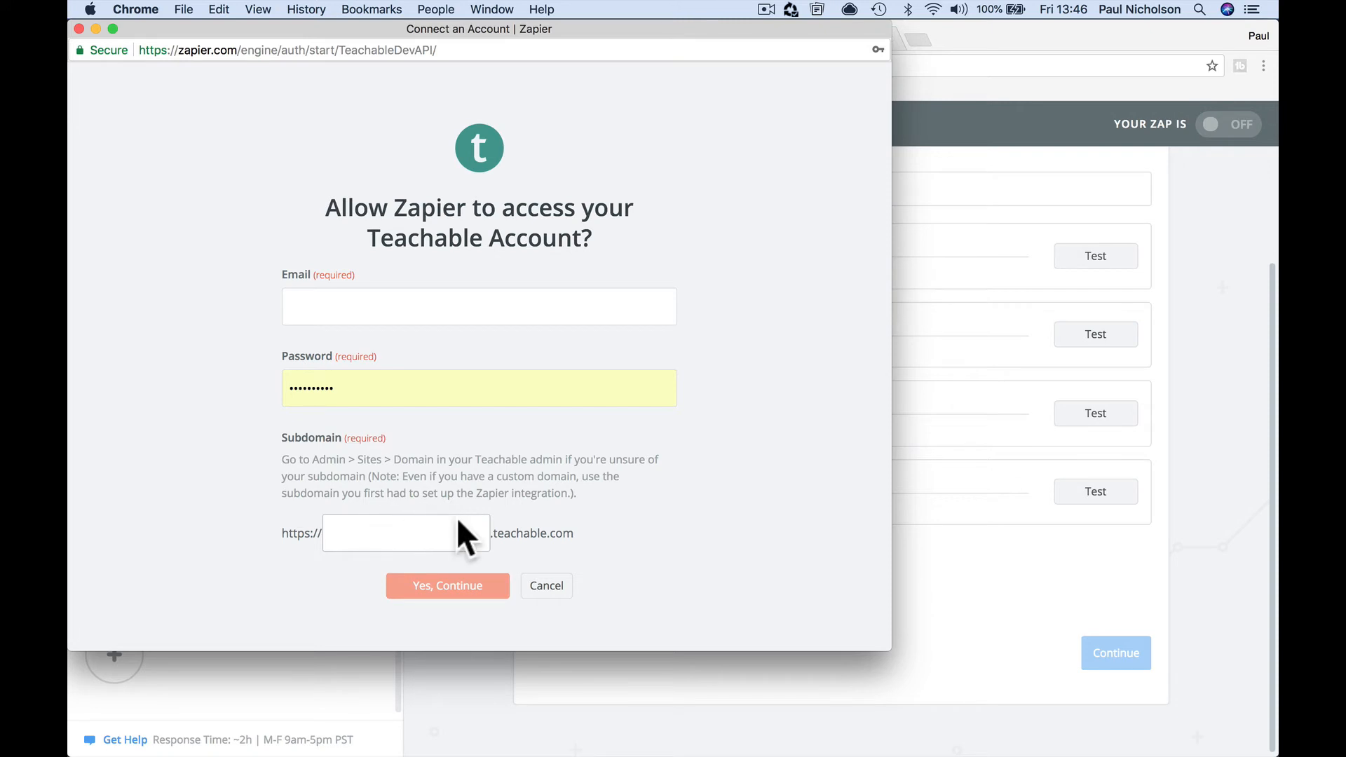
left_click(78, 28)
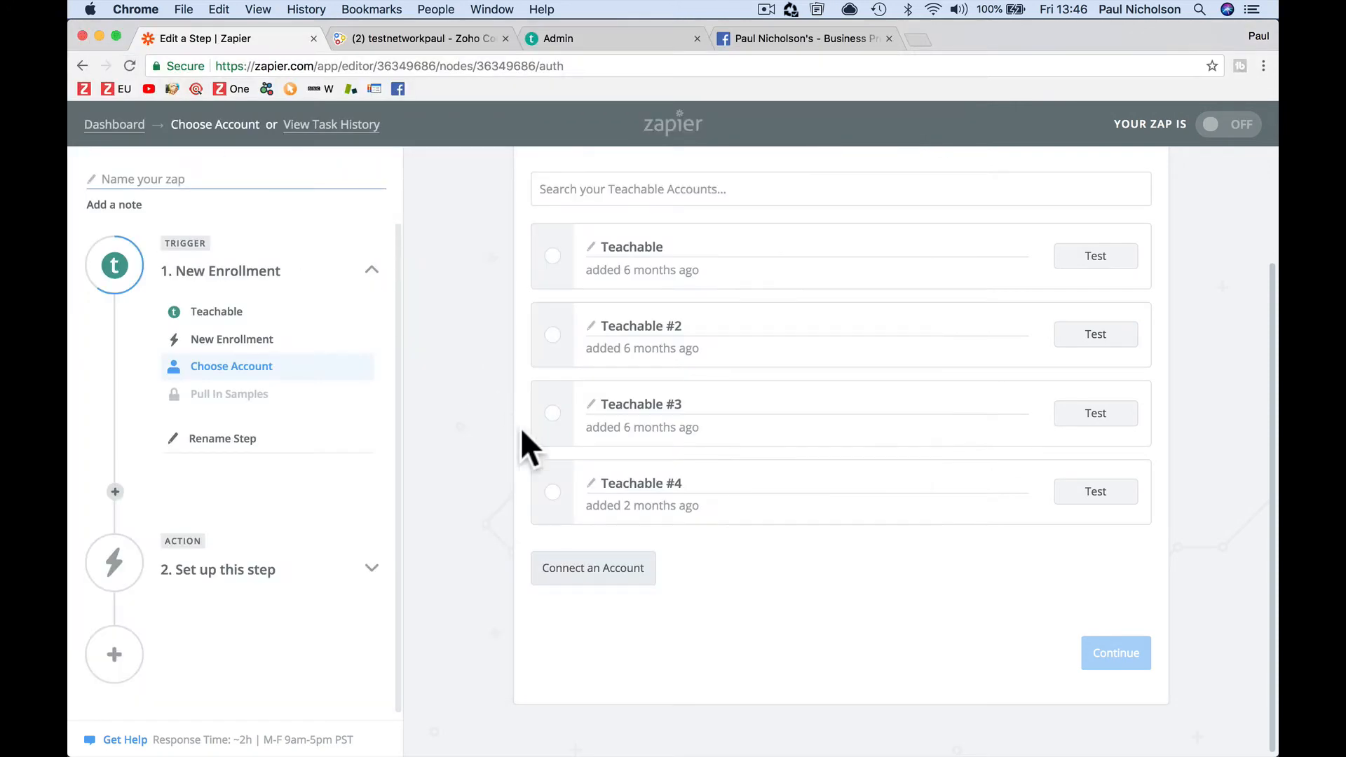
left_click(553, 493)
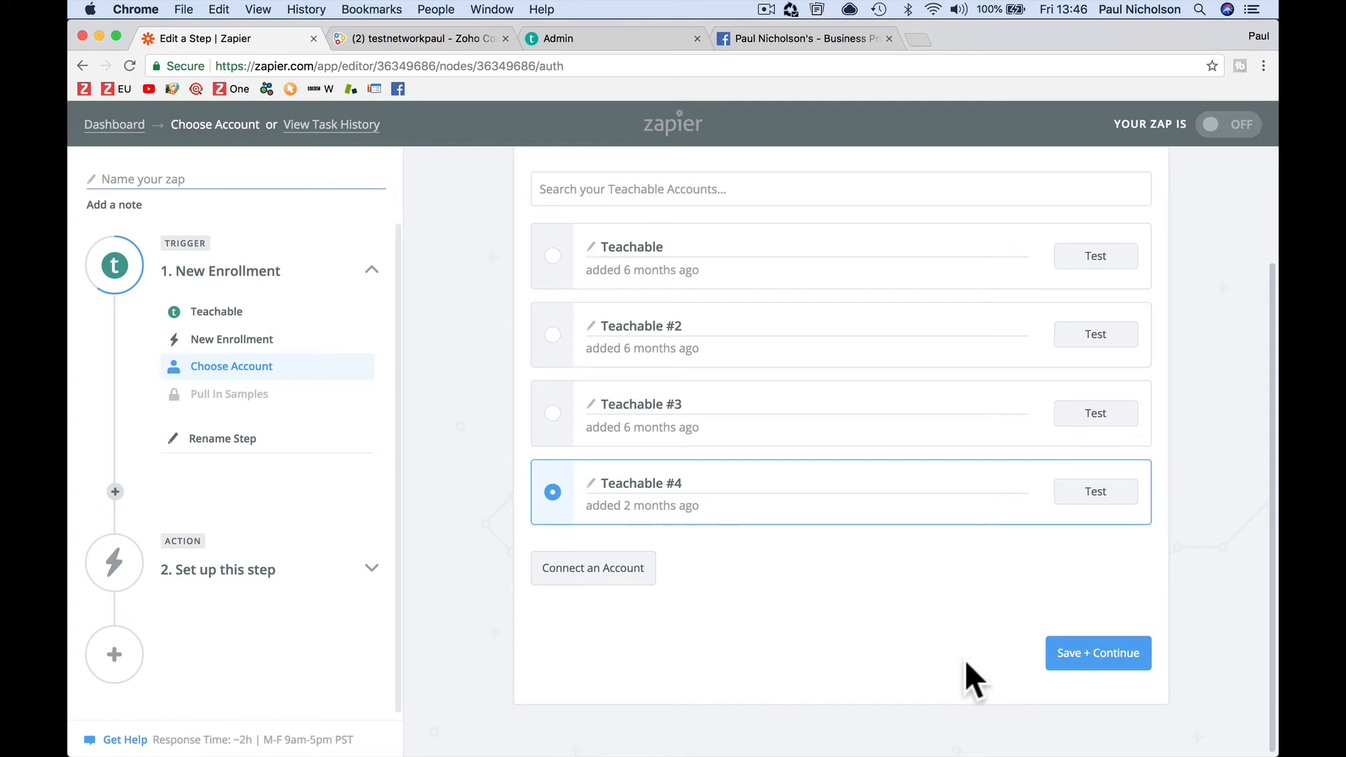
left_click(1090, 492)
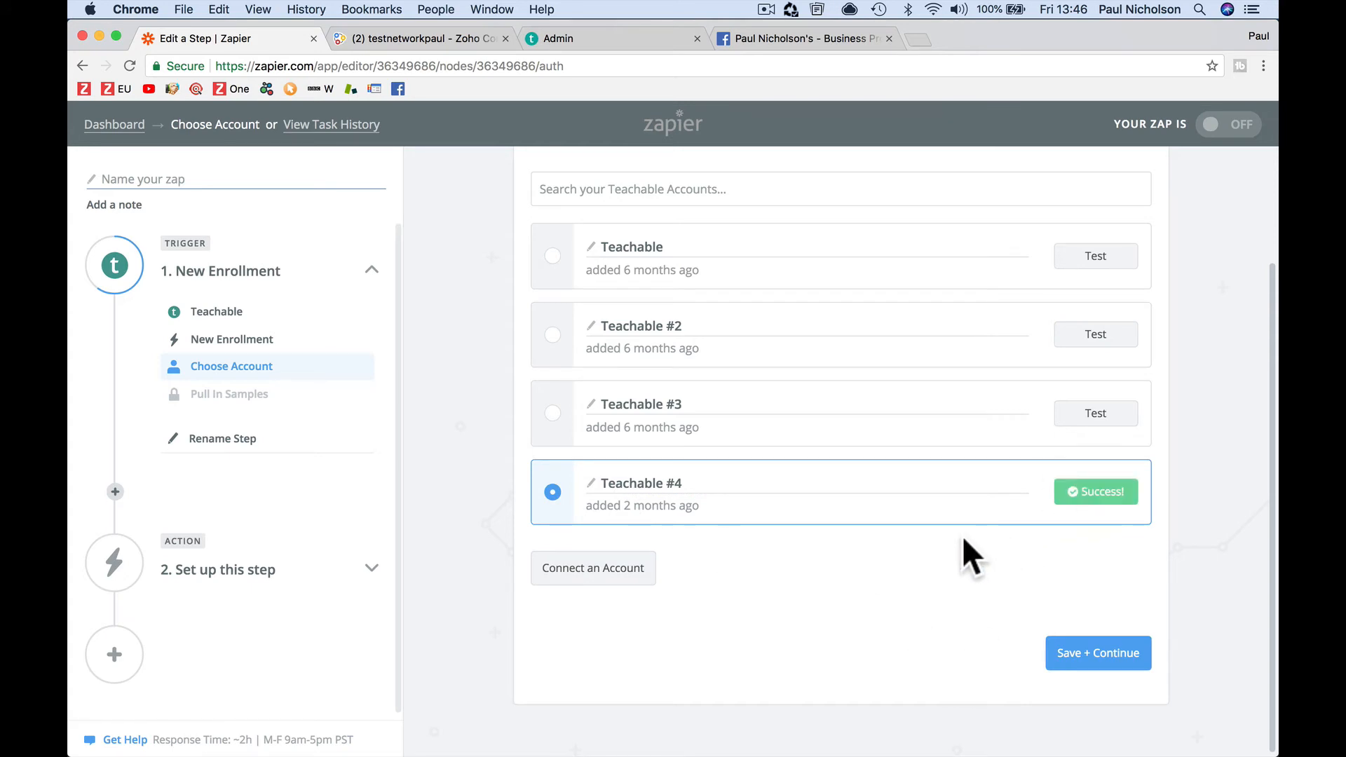
left_click(1086, 655)
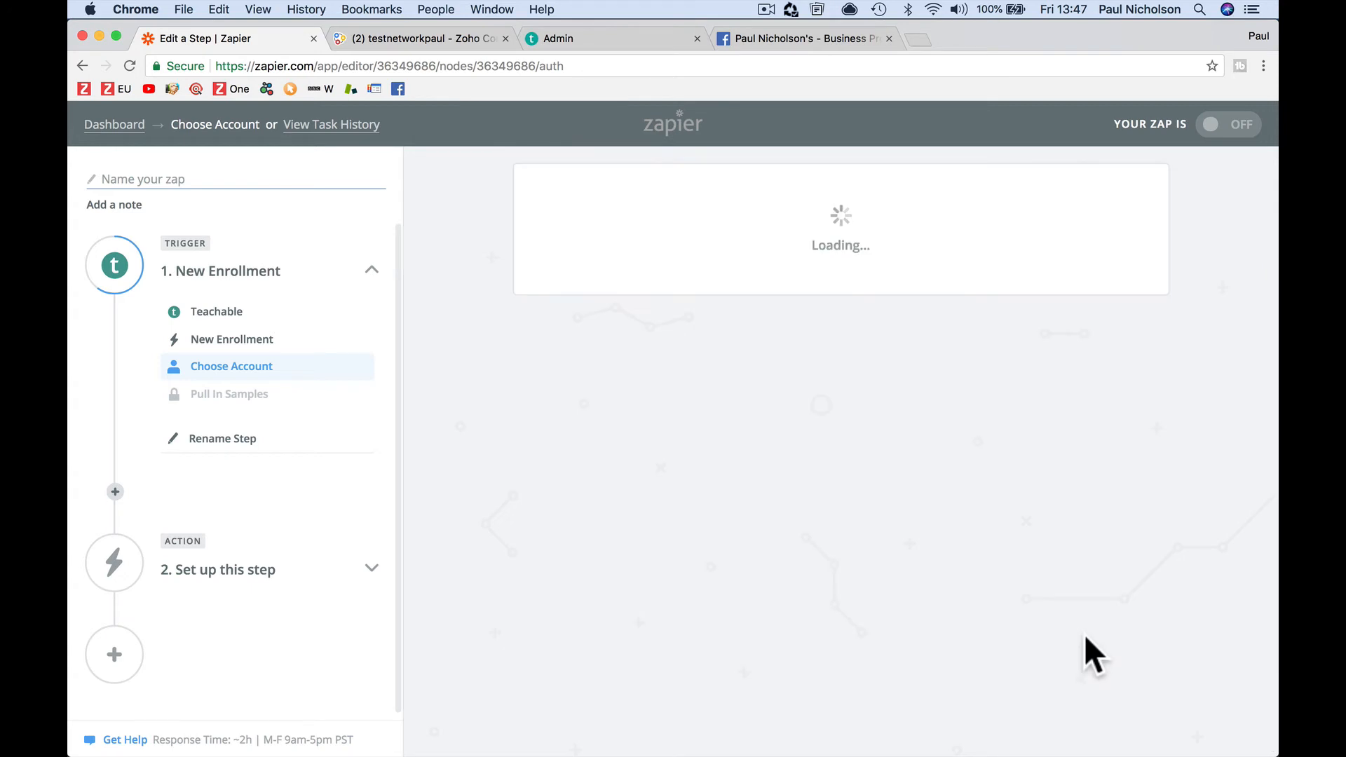
left_click(864, 546)
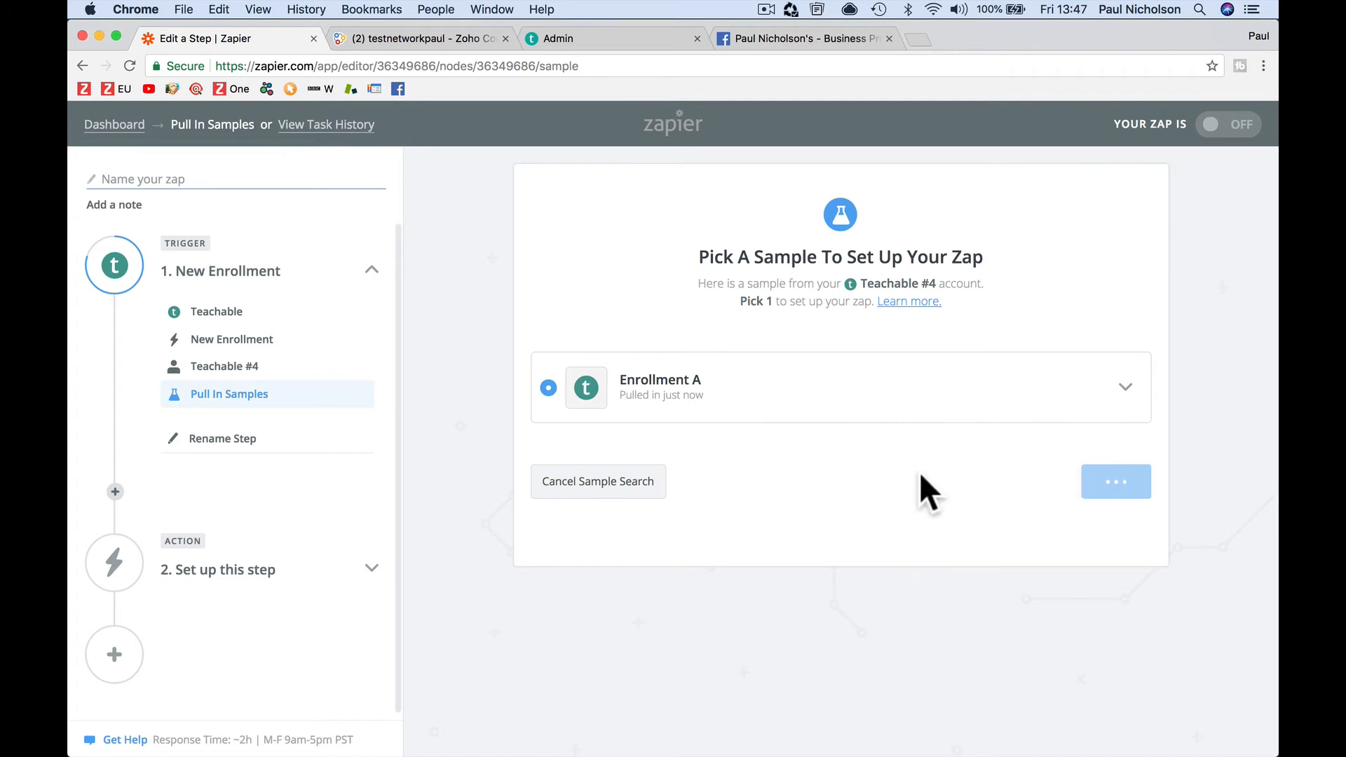
left_click(1103, 487)
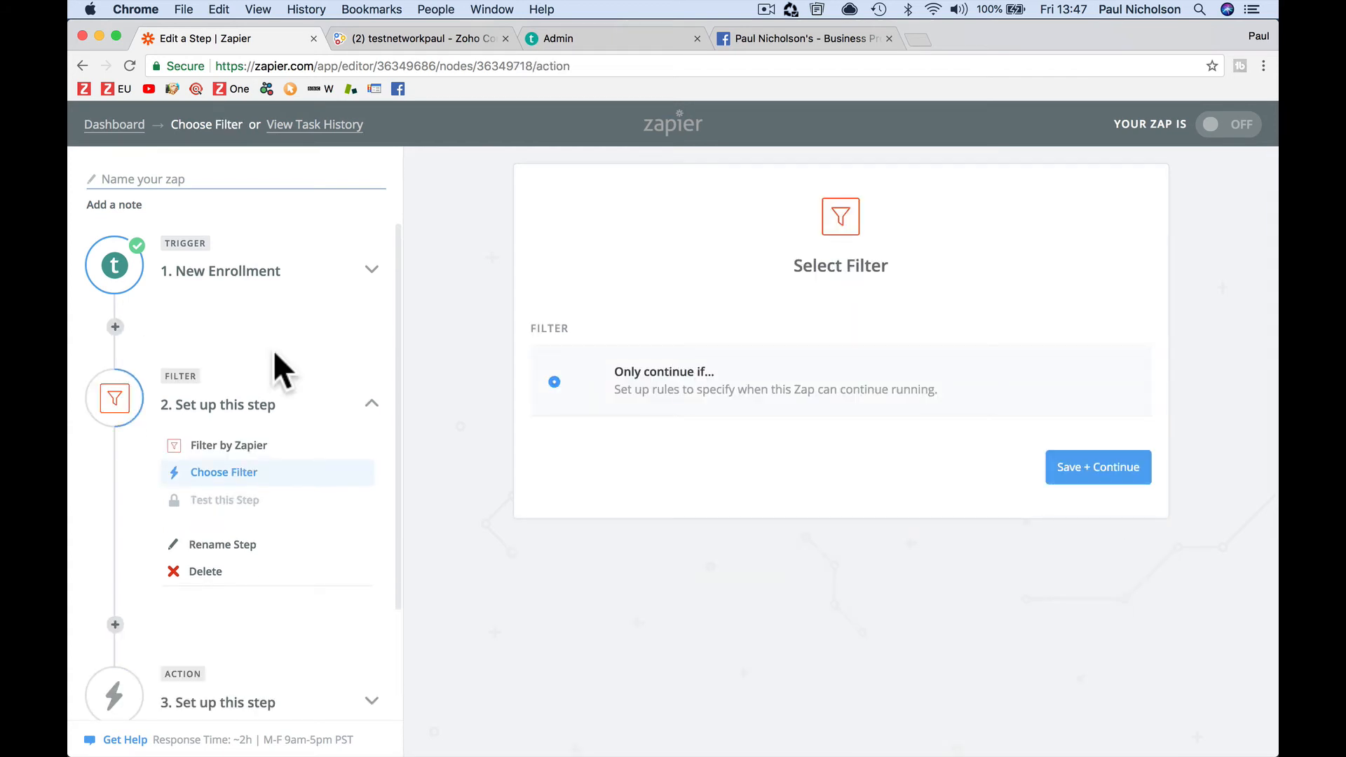
Set the filter condition to Course ID with (Text) Exactly matches
left_click(1080, 471)
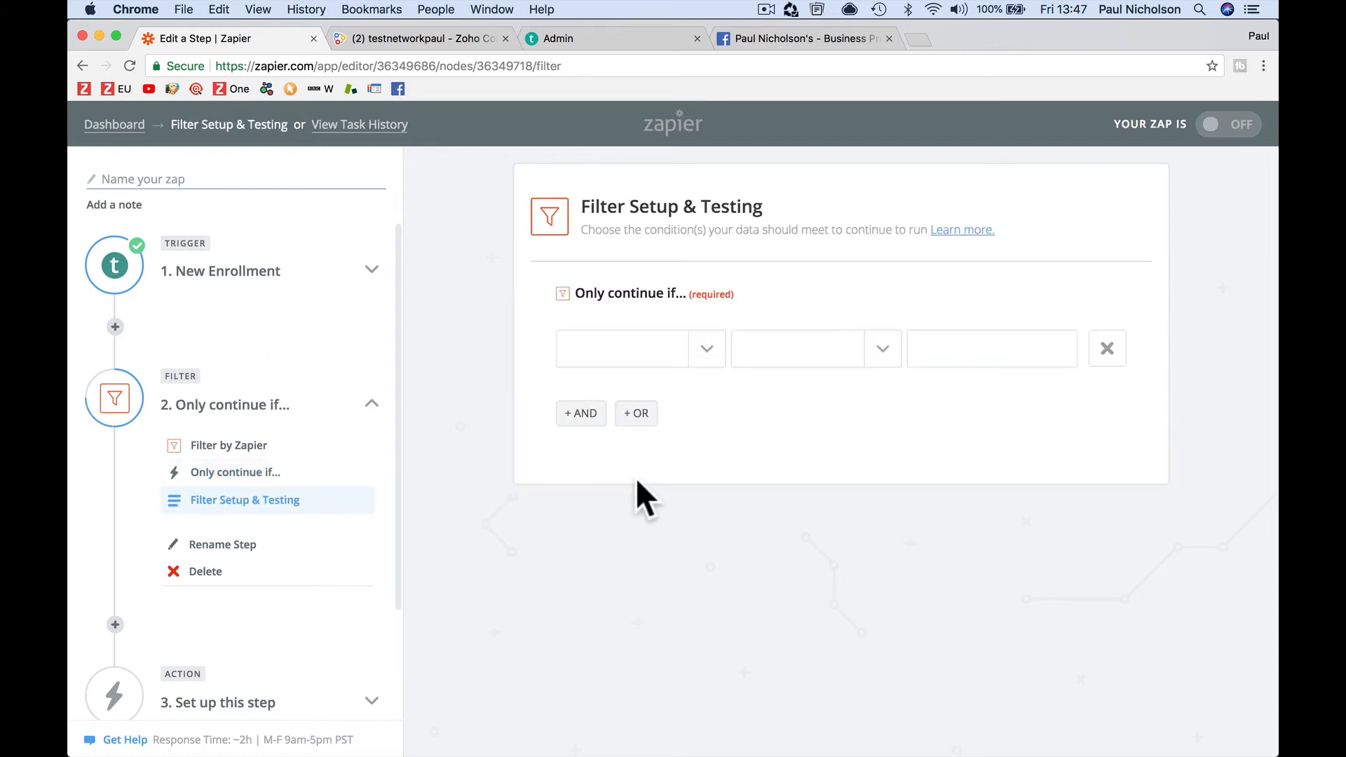
left_click(709, 363)
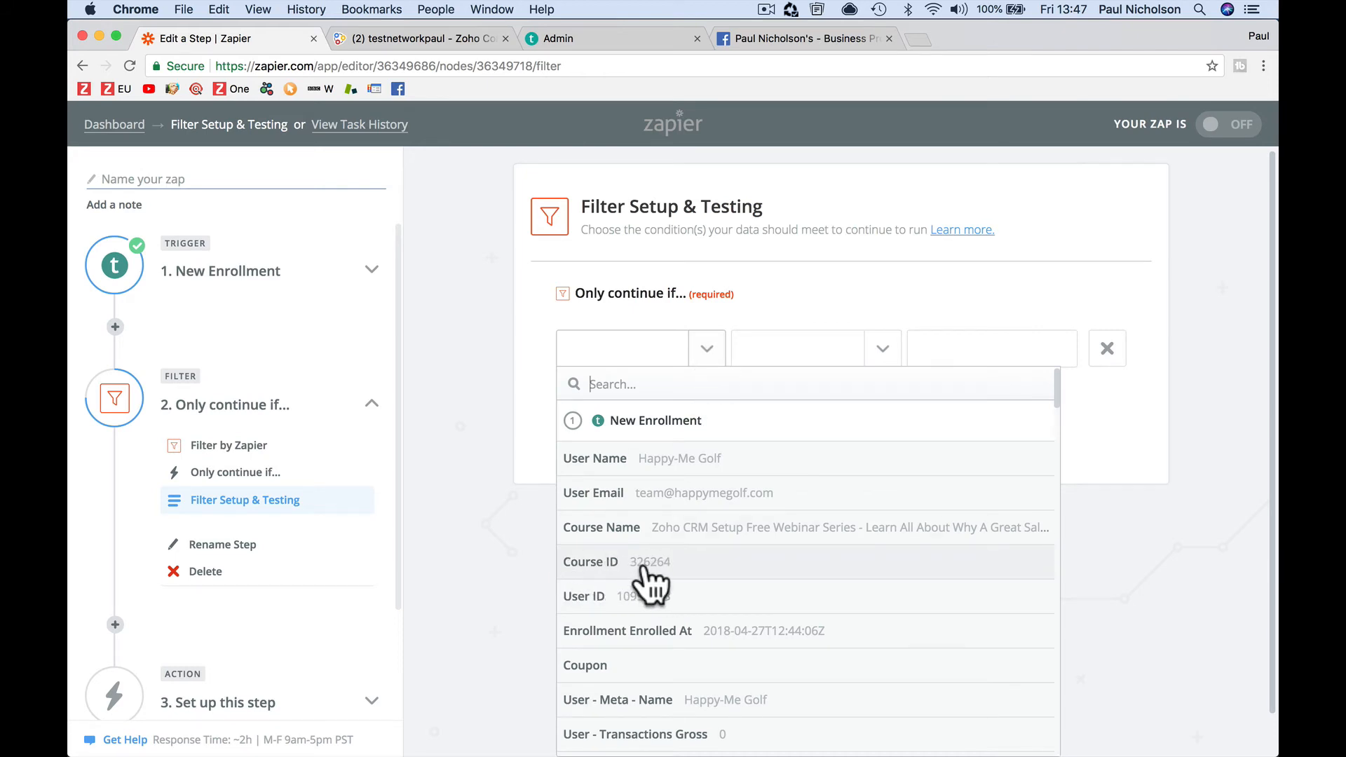
left_click(603, 561)
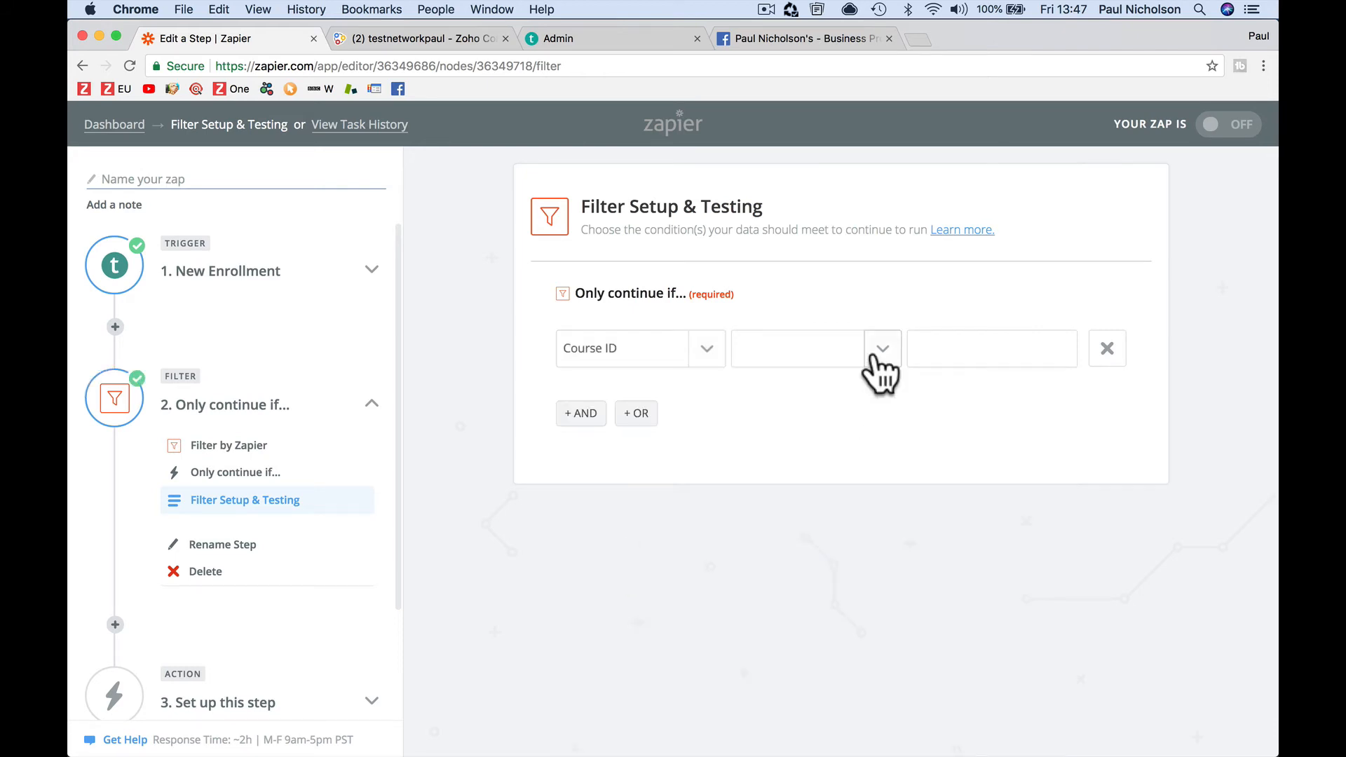
left_click(876, 361)
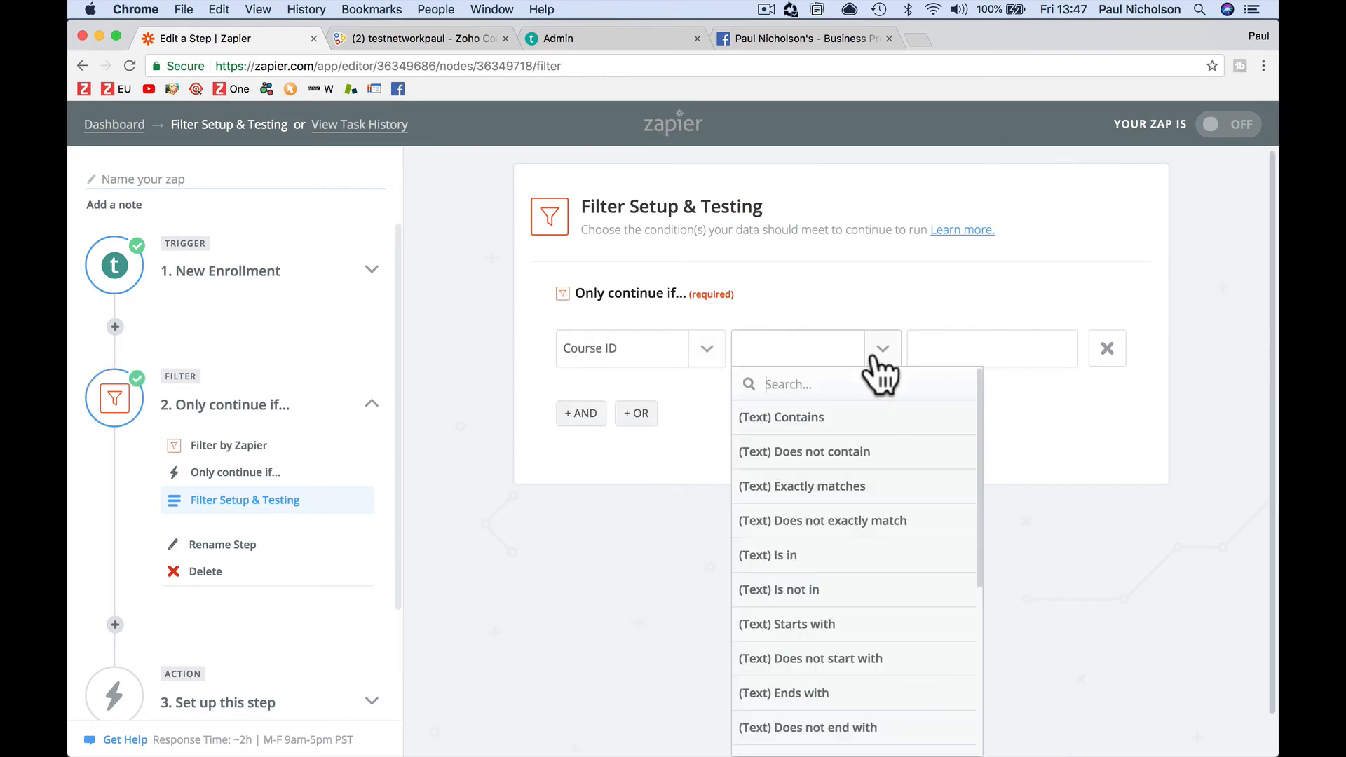
left_click(903, 489)
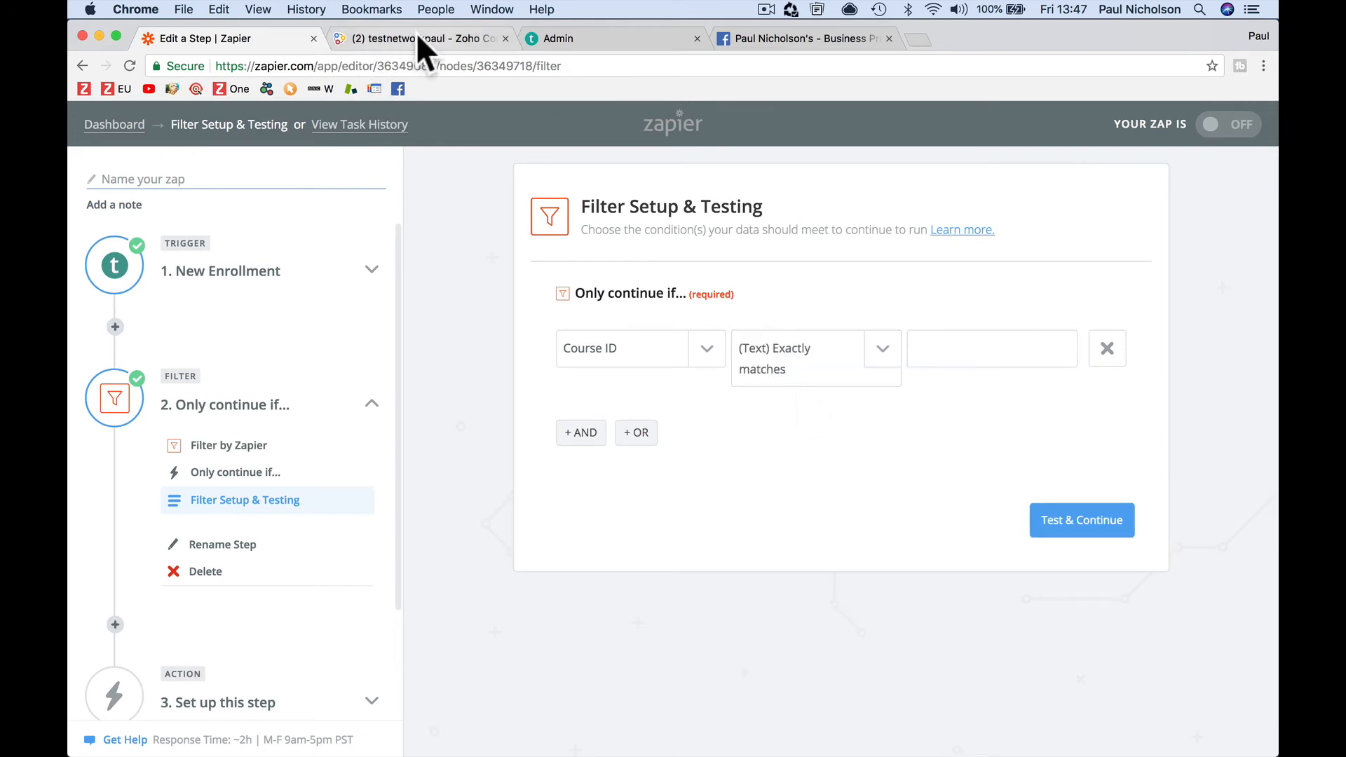
Copy the course ID 326264 from the Teachable admin page's URL and return to Zapier
left_click(584, 38)
left_click(458, 66)
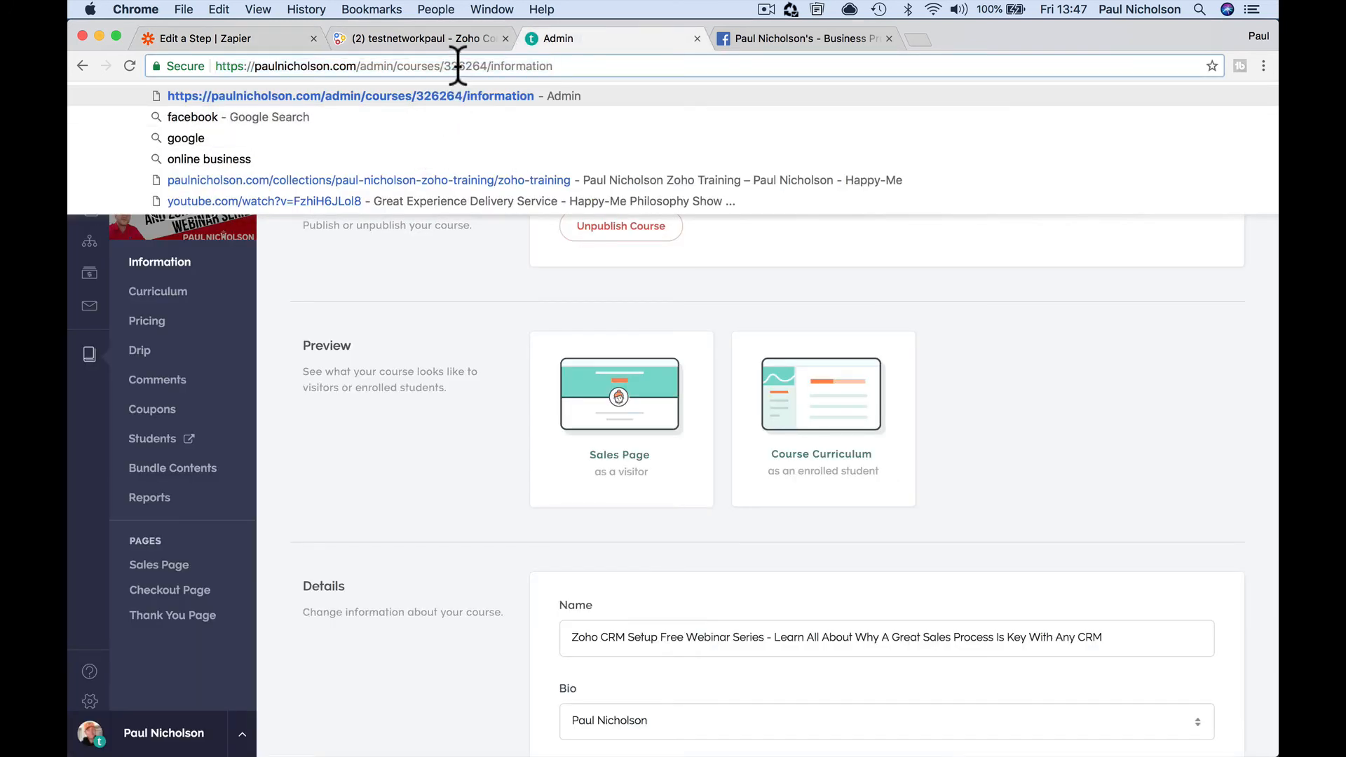
left_click_drag(443, 66, 489, 65)
right_click(488, 65)
left_click(503, 86)
left_click(203, 35)
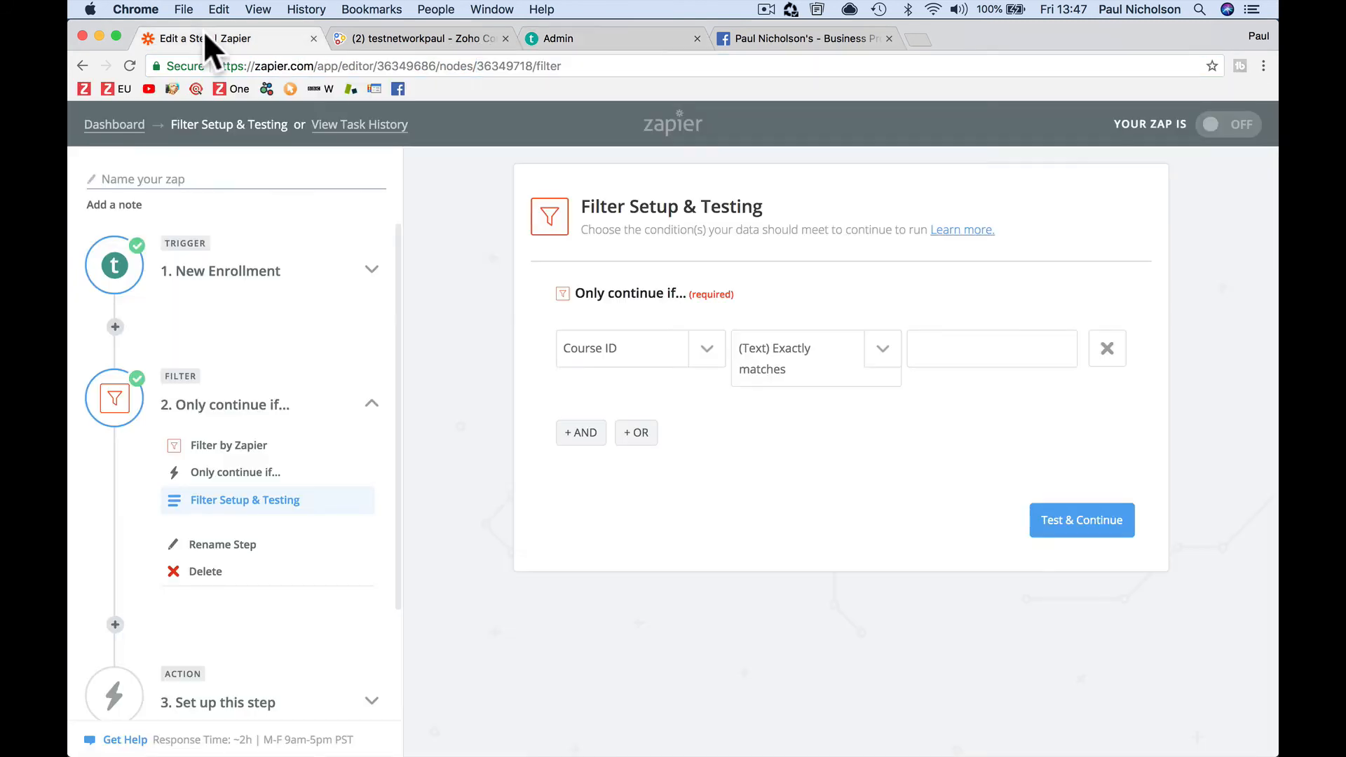
Paste 326264 as the filter value, test the filter, and continue
left_click(950, 357)
right_click(950, 356)
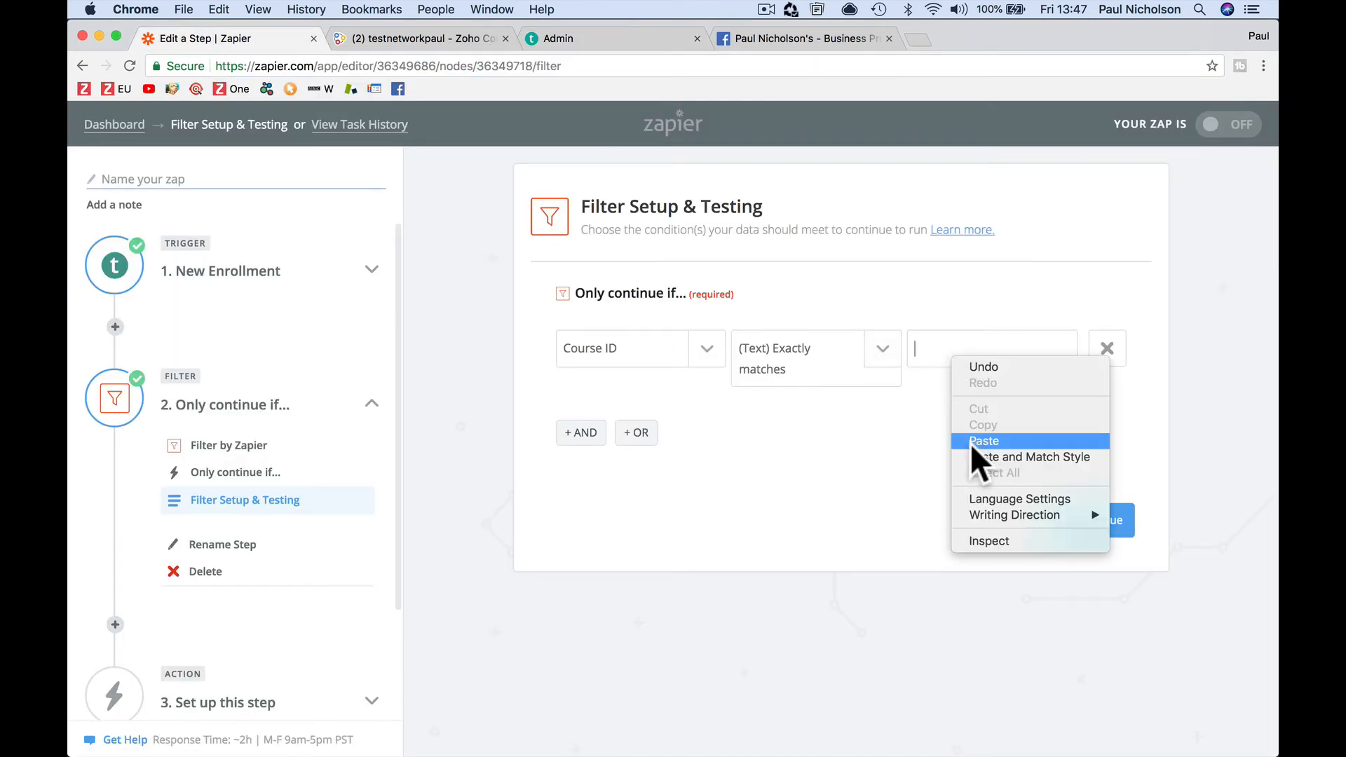
left_click(970, 441)
left_click(1072, 524)
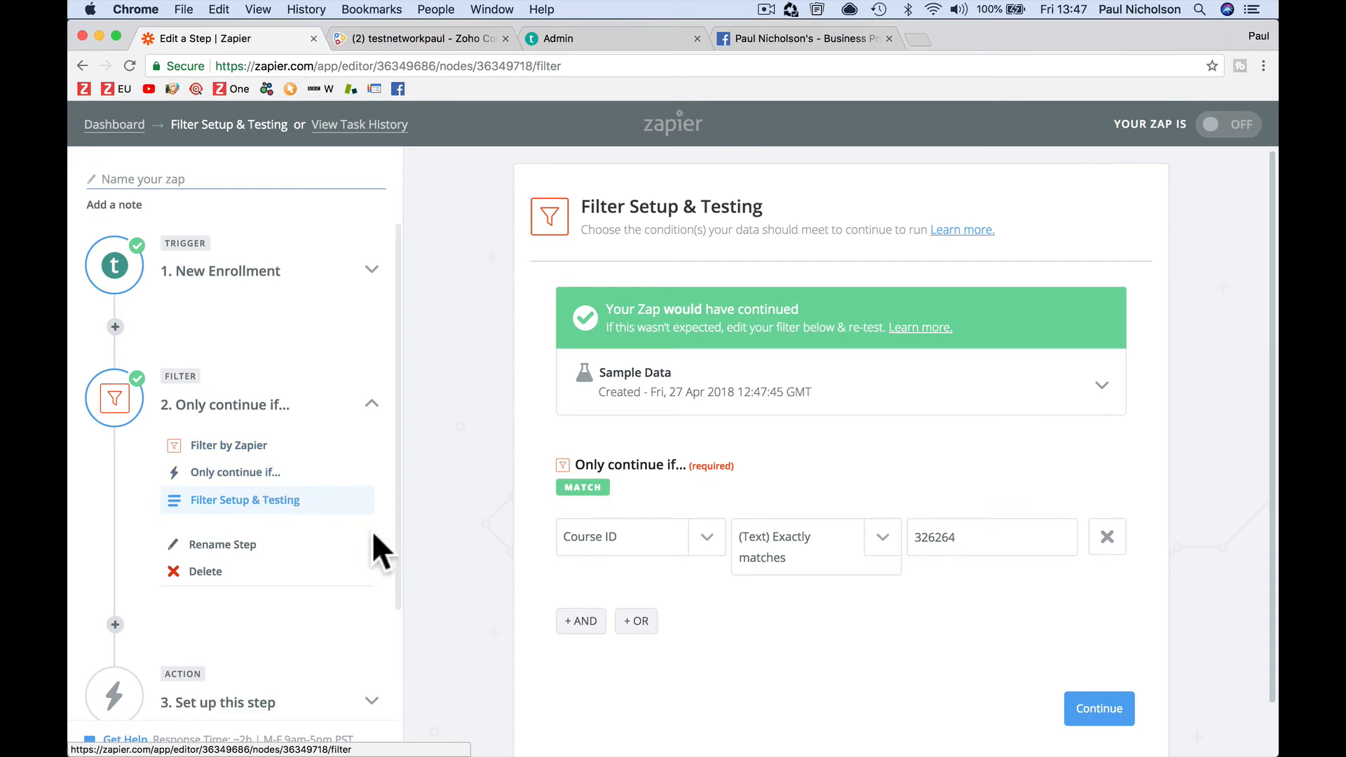
scroll(797, 688, "down", 2)
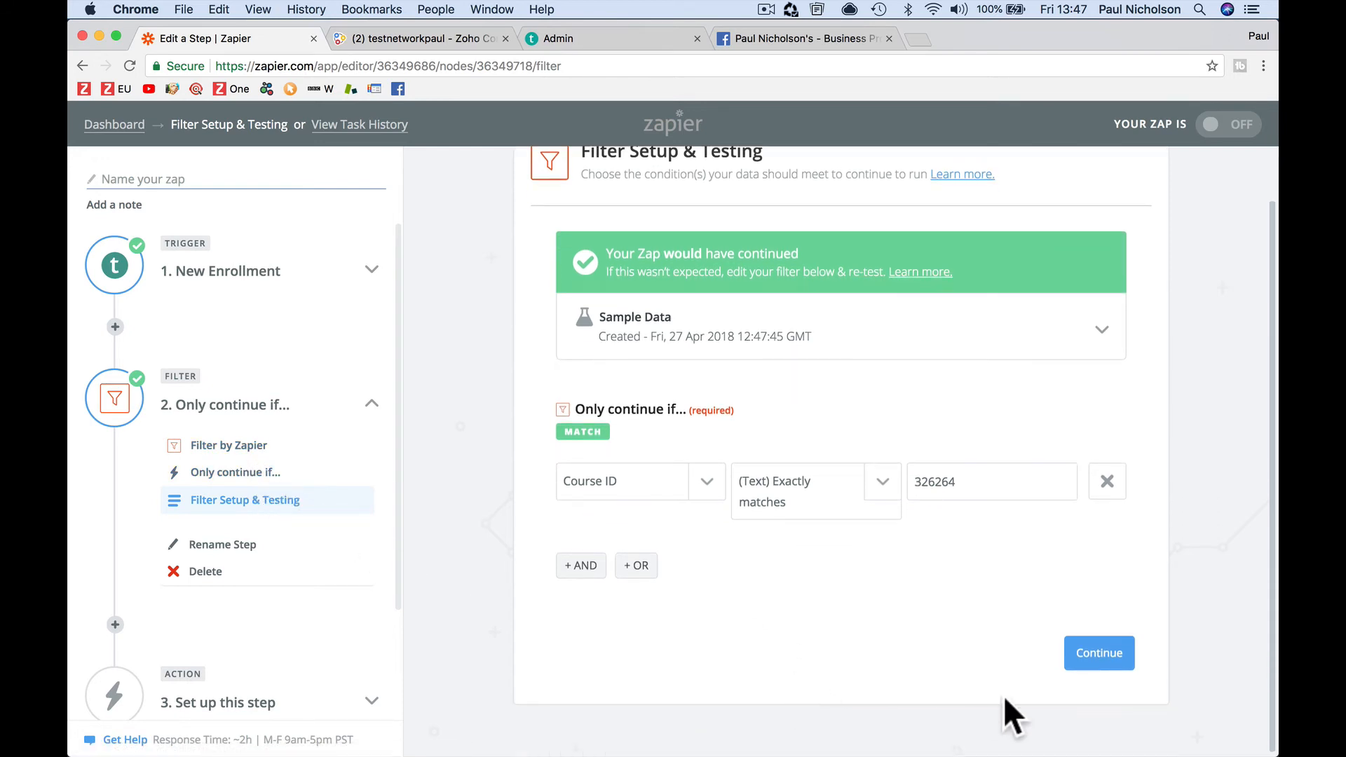
left_click(1098, 653)
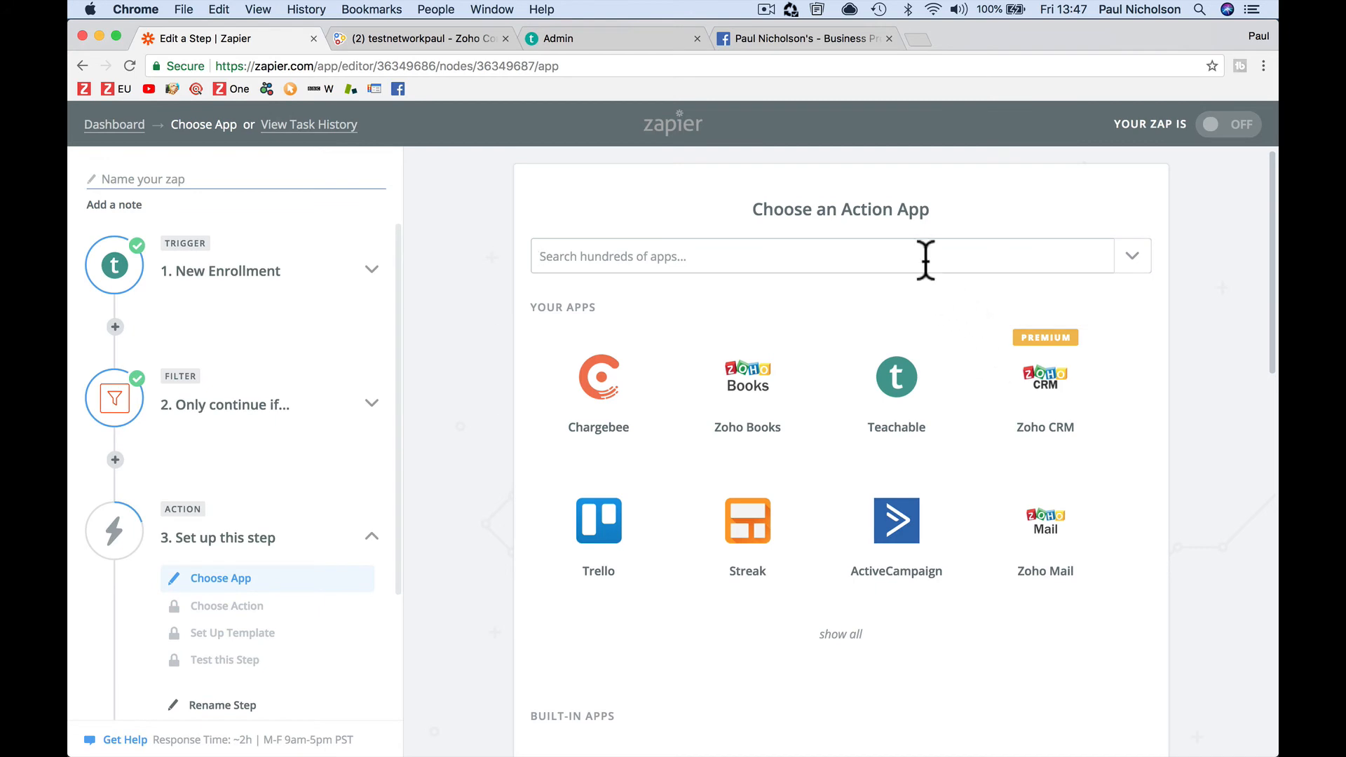
Choose Zoho Connect as the action app with the Add Member to Group action
left_click(925, 259)
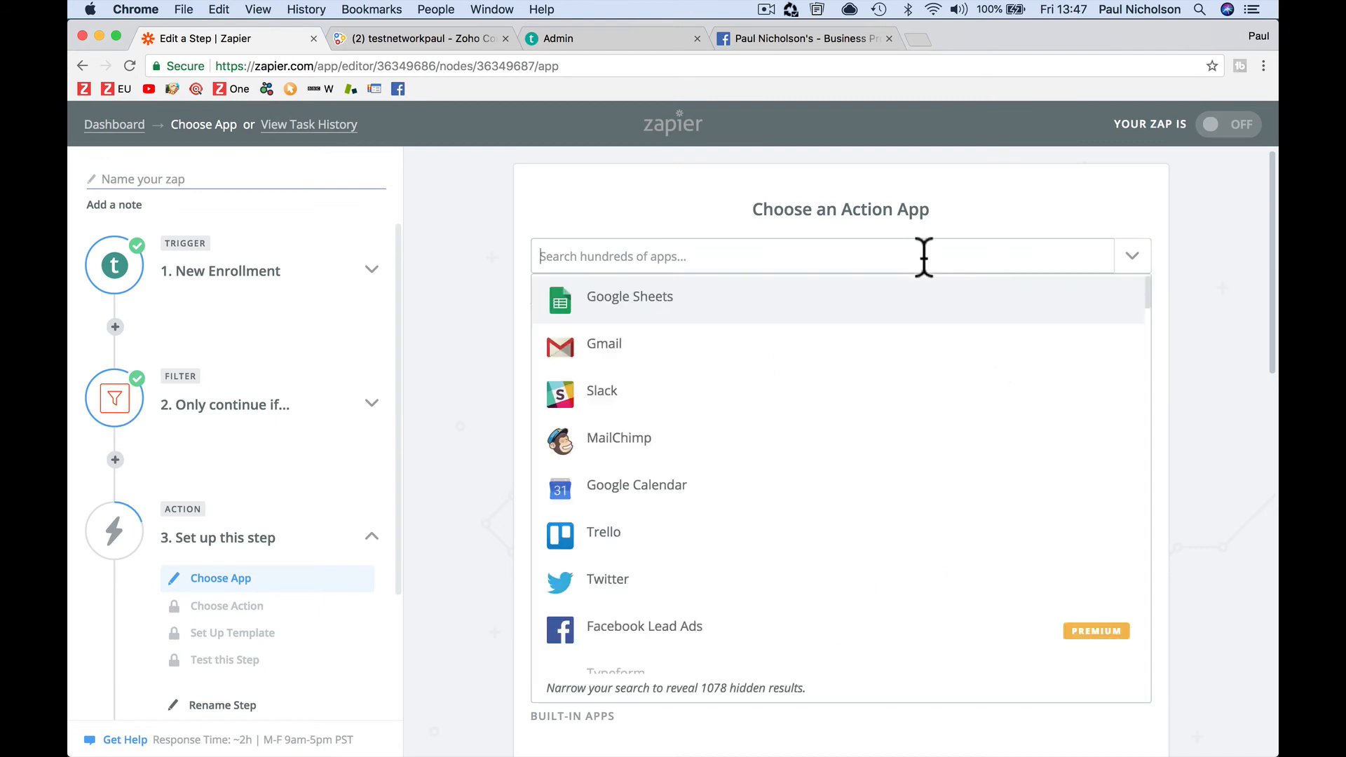
type("zoho conn")
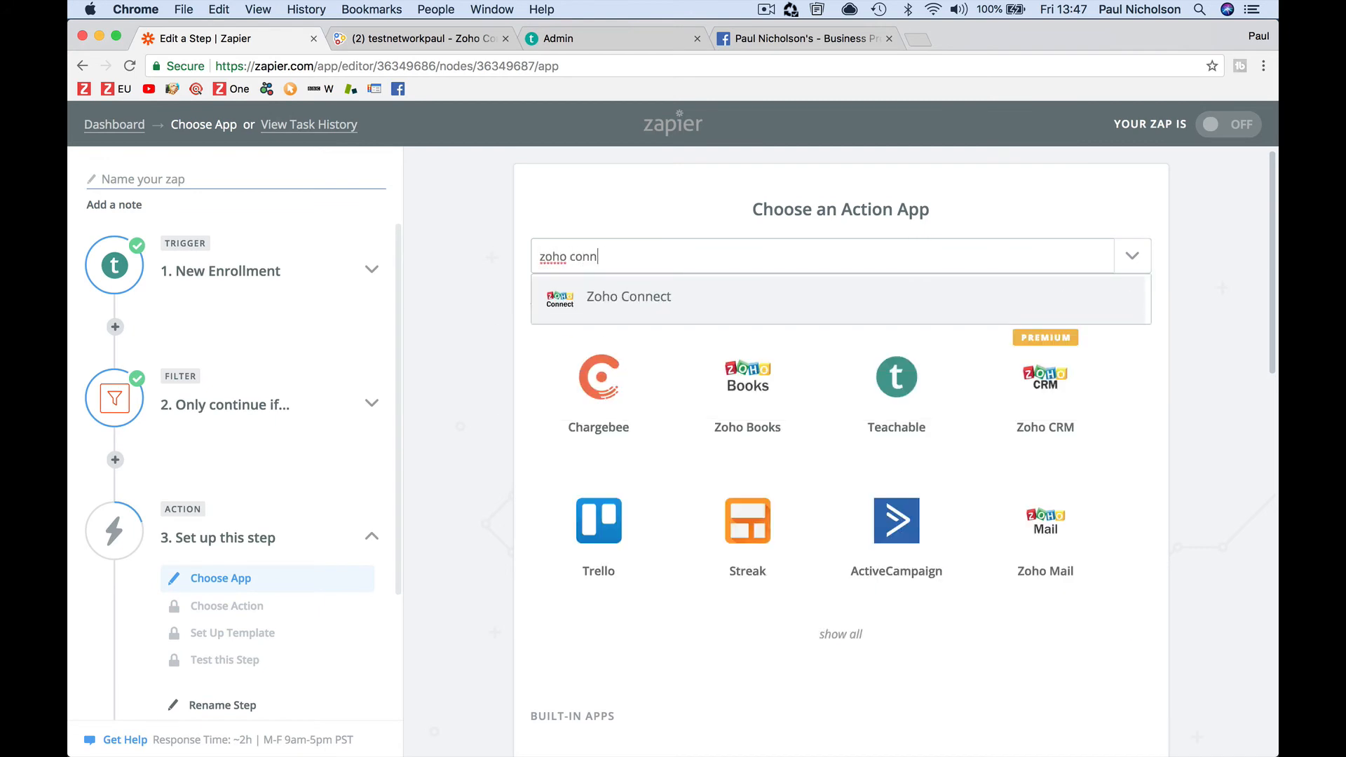
type("e")
left_click(871, 300)
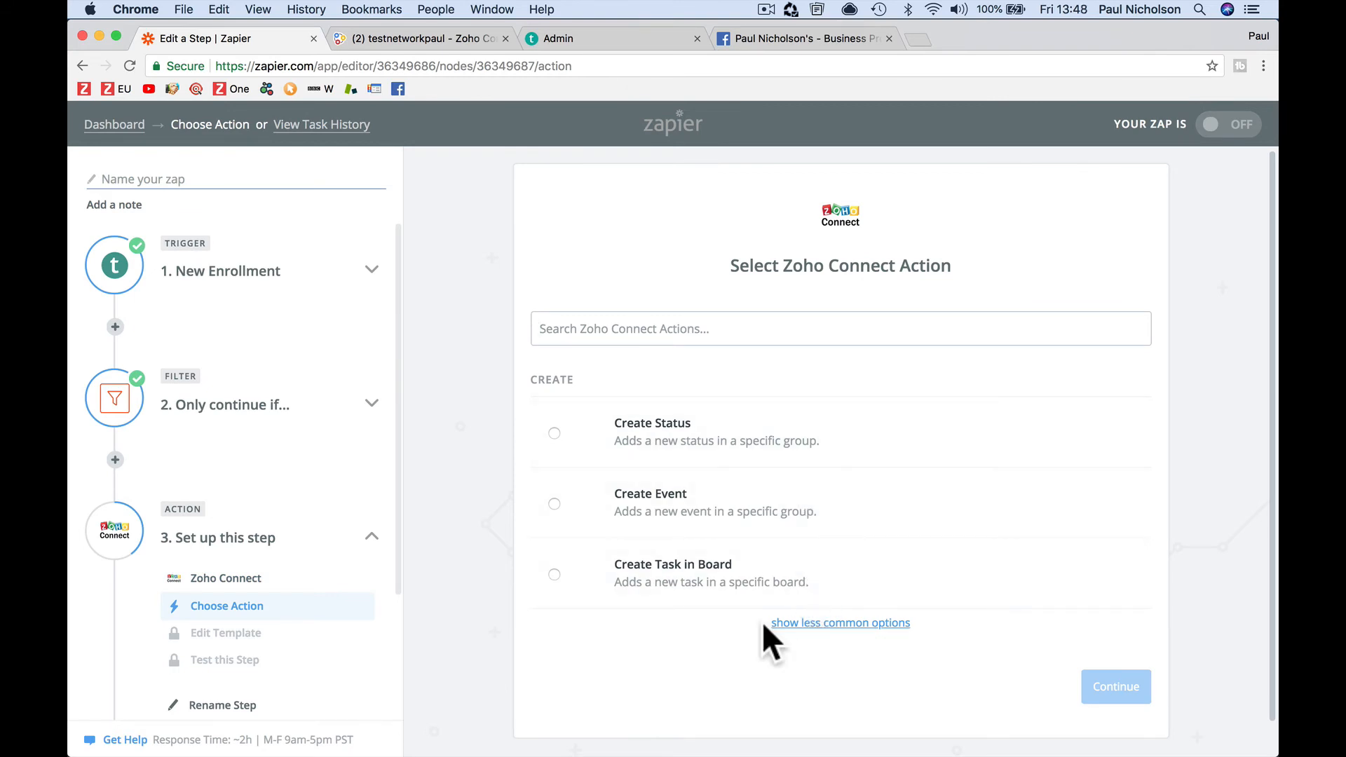
left_click(824, 629)
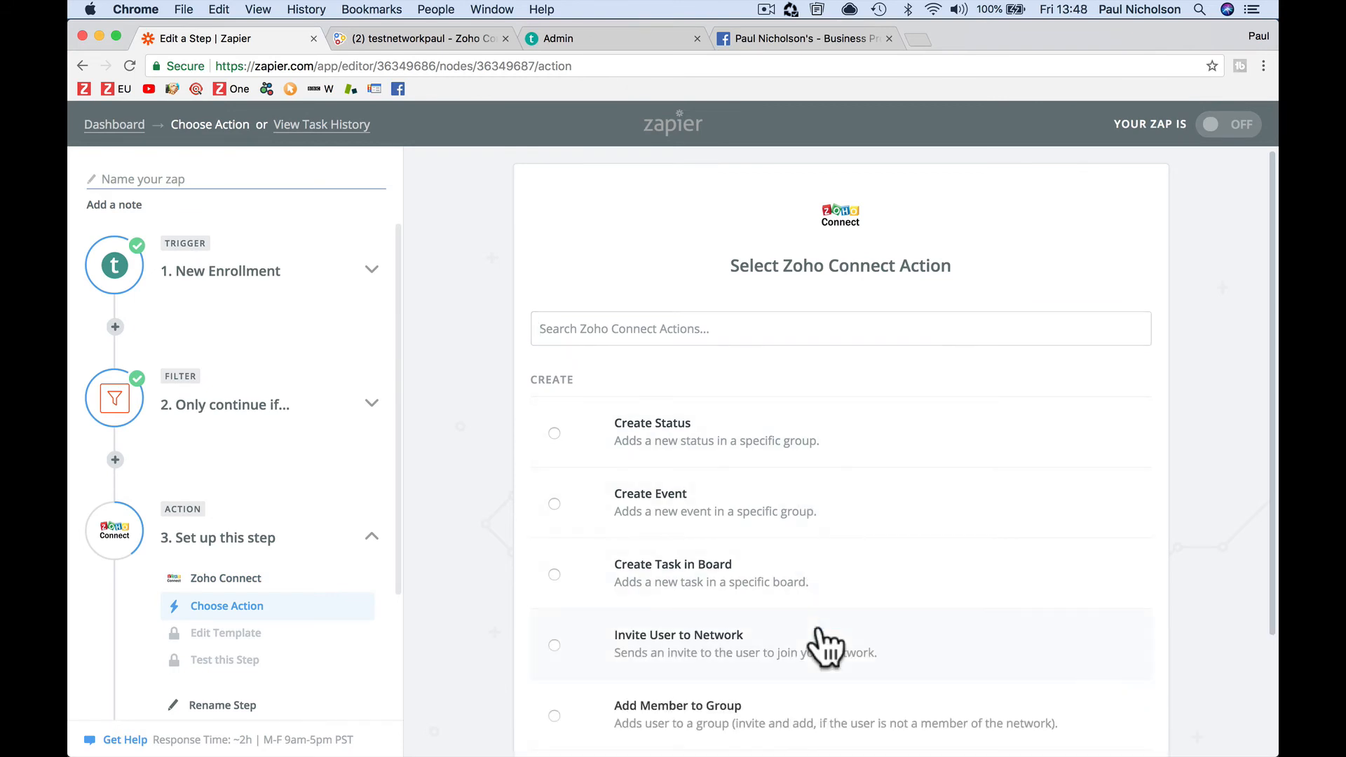
scroll(820, 626, "down", 3)
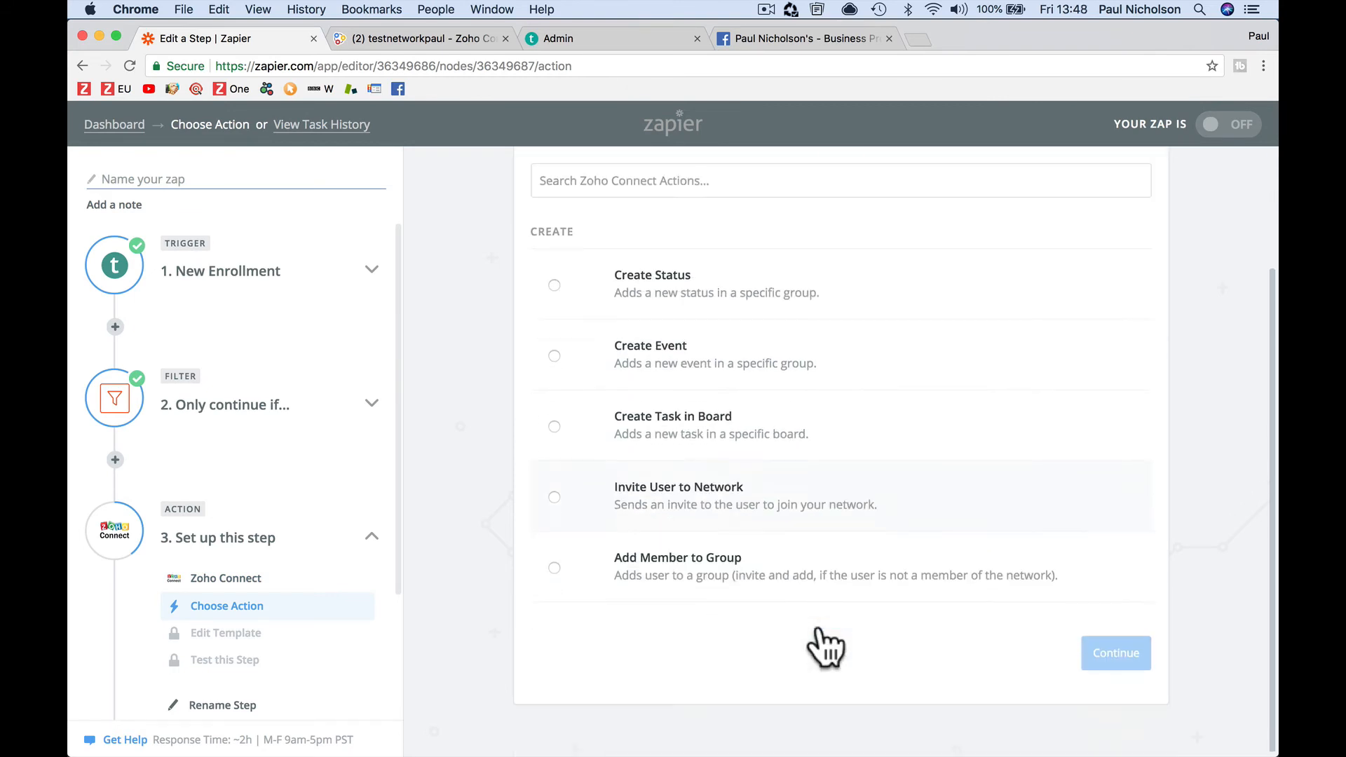
left_click(643, 574)
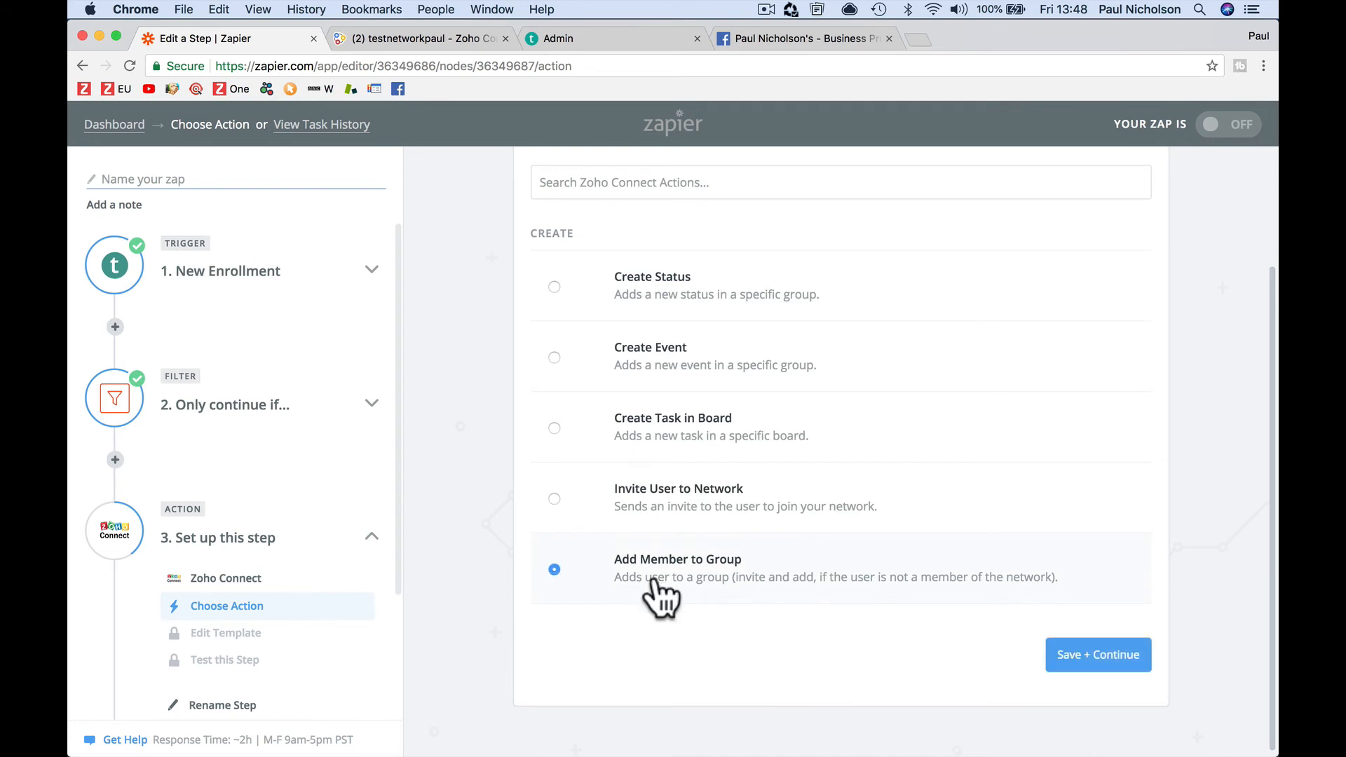
left_click(1115, 662)
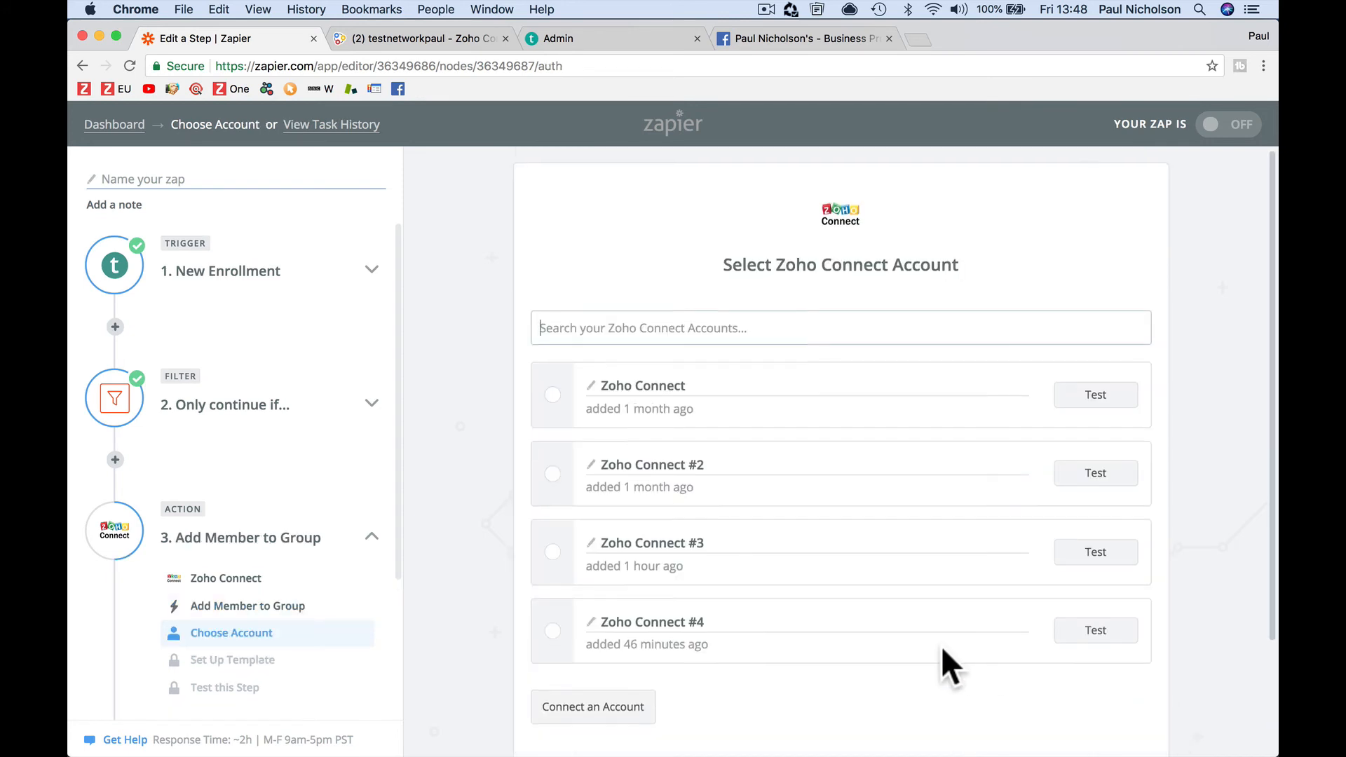
Connect a new Zoho Connect account on the zoho.com domain and save it as Zoho Connect #5
scroll(940, 645, "down", 2)
left_click(611, 571)
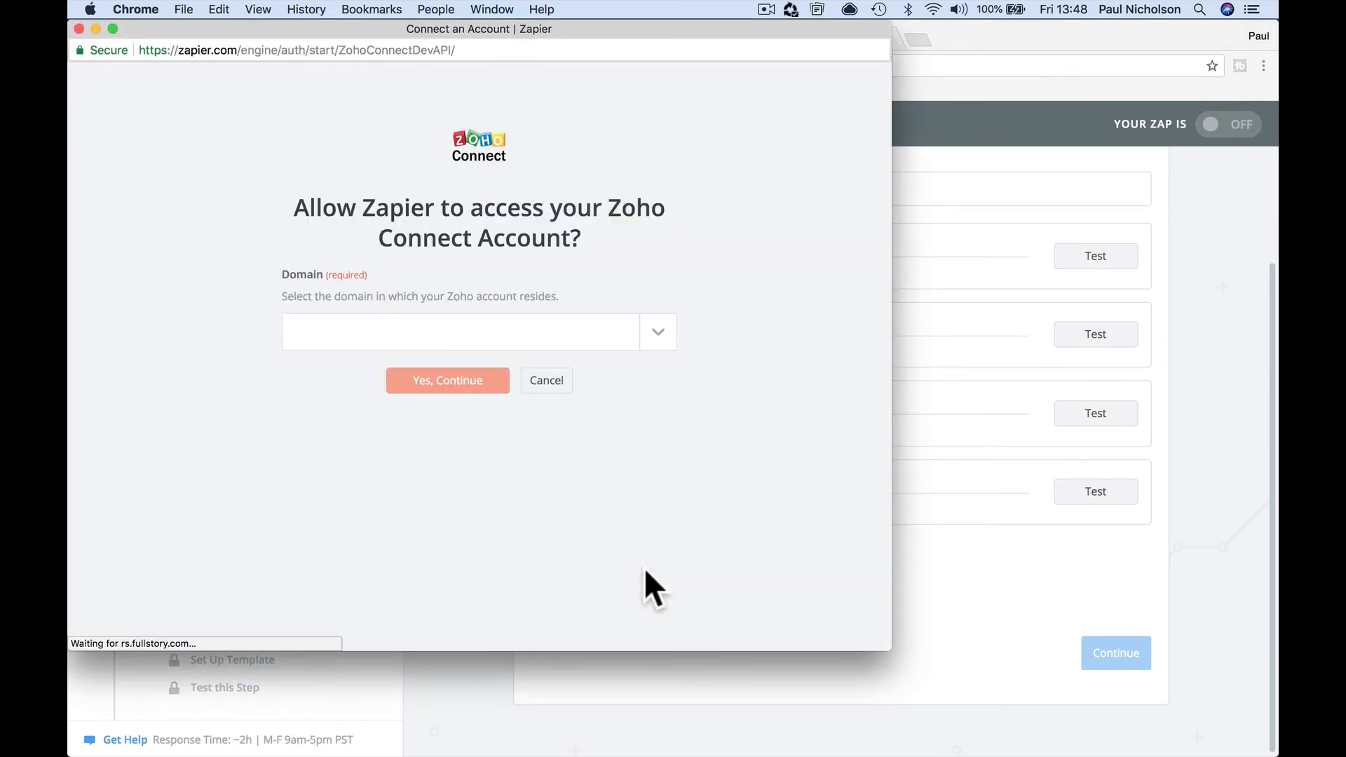
left_click(655, 332)
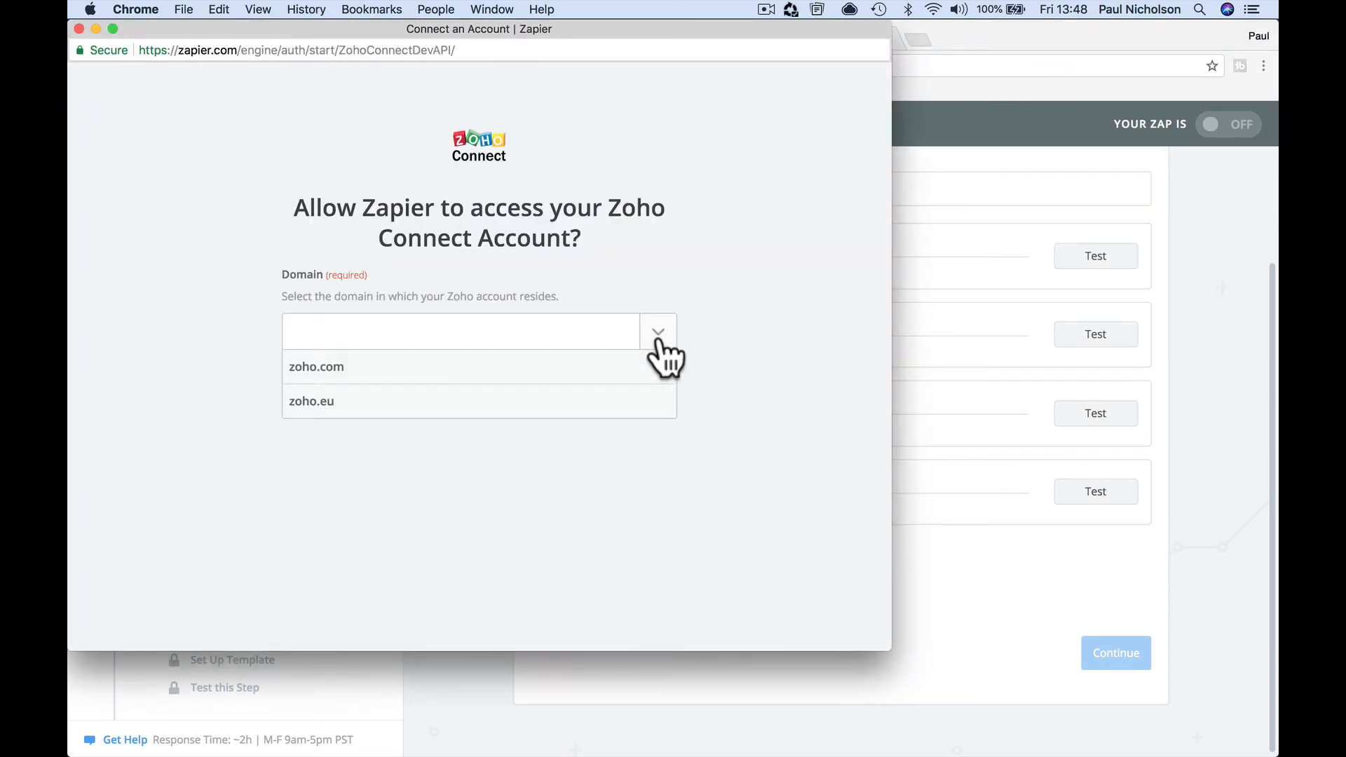
left_click(578, 366)
left_click(449, 380)
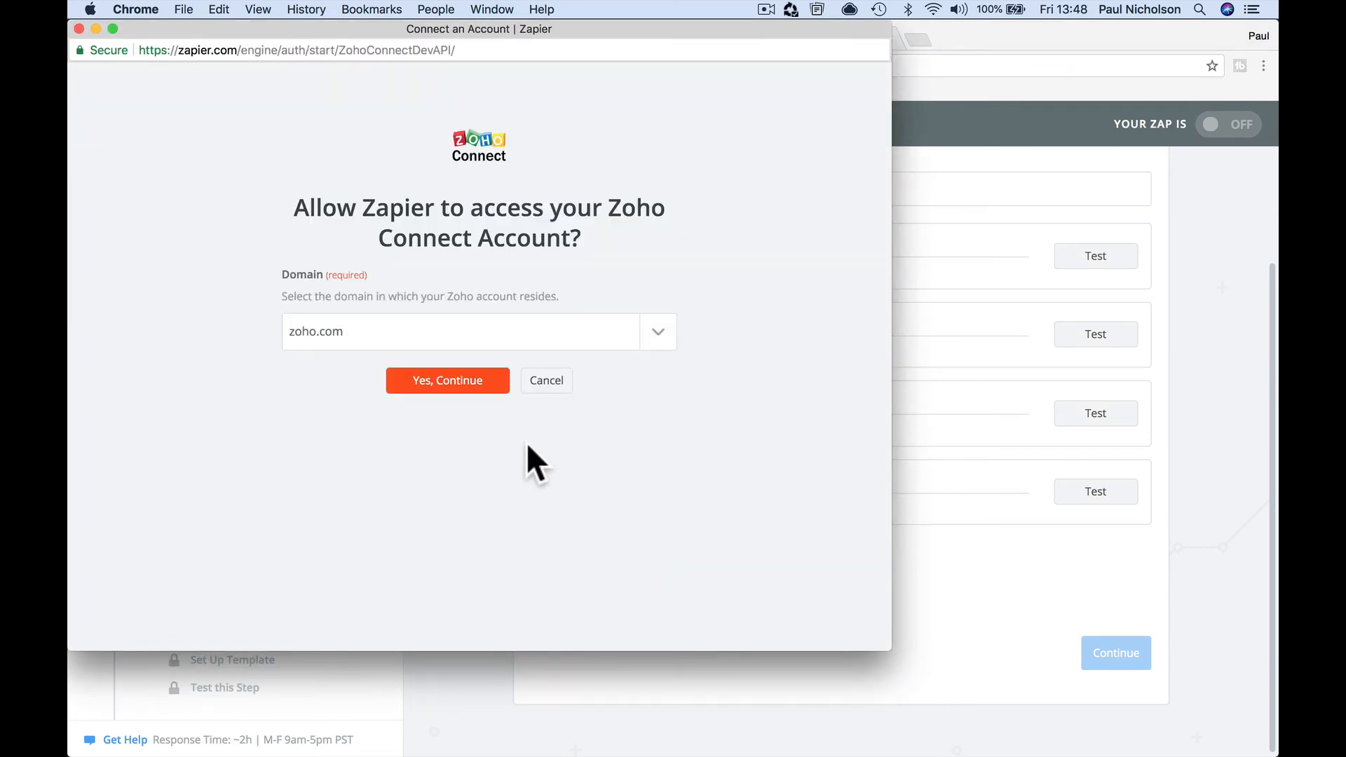
left_click(270, 525)
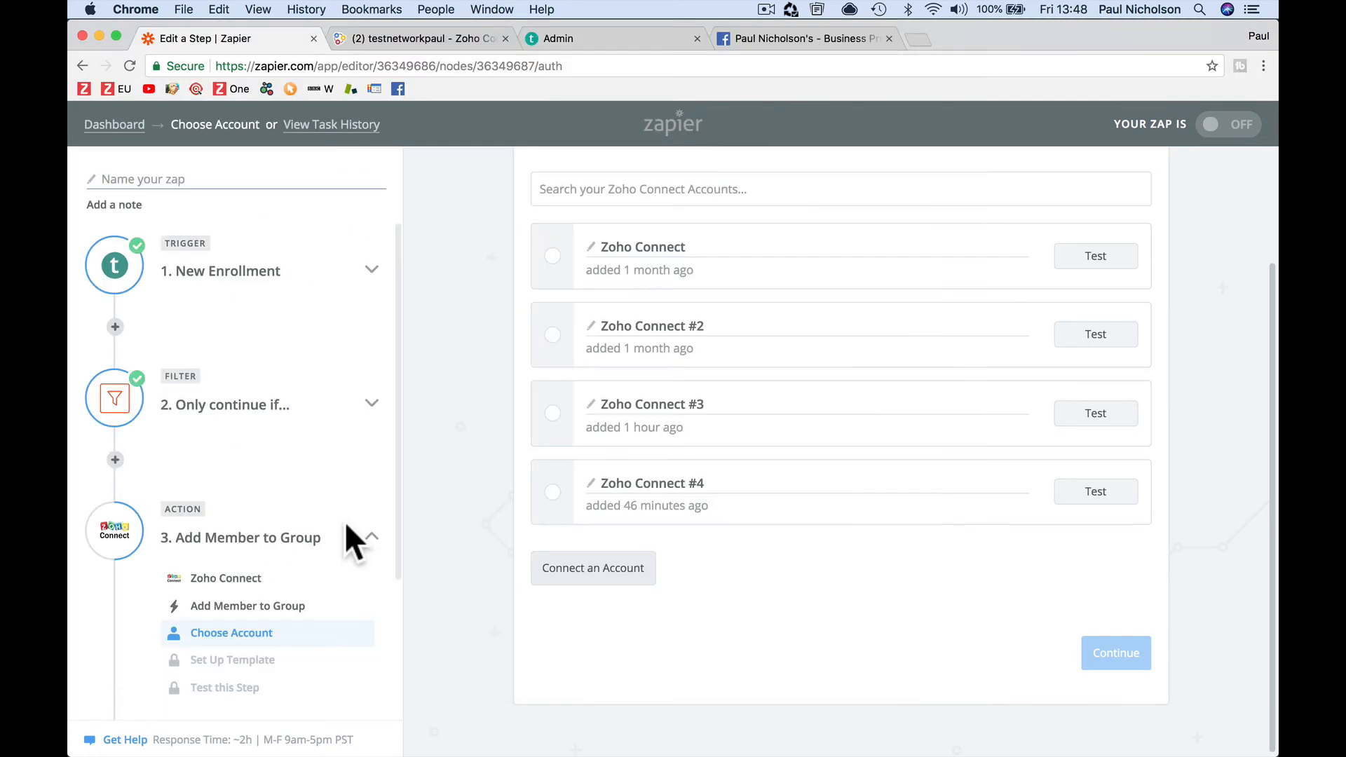
scroll(911, 645, "down", 2)
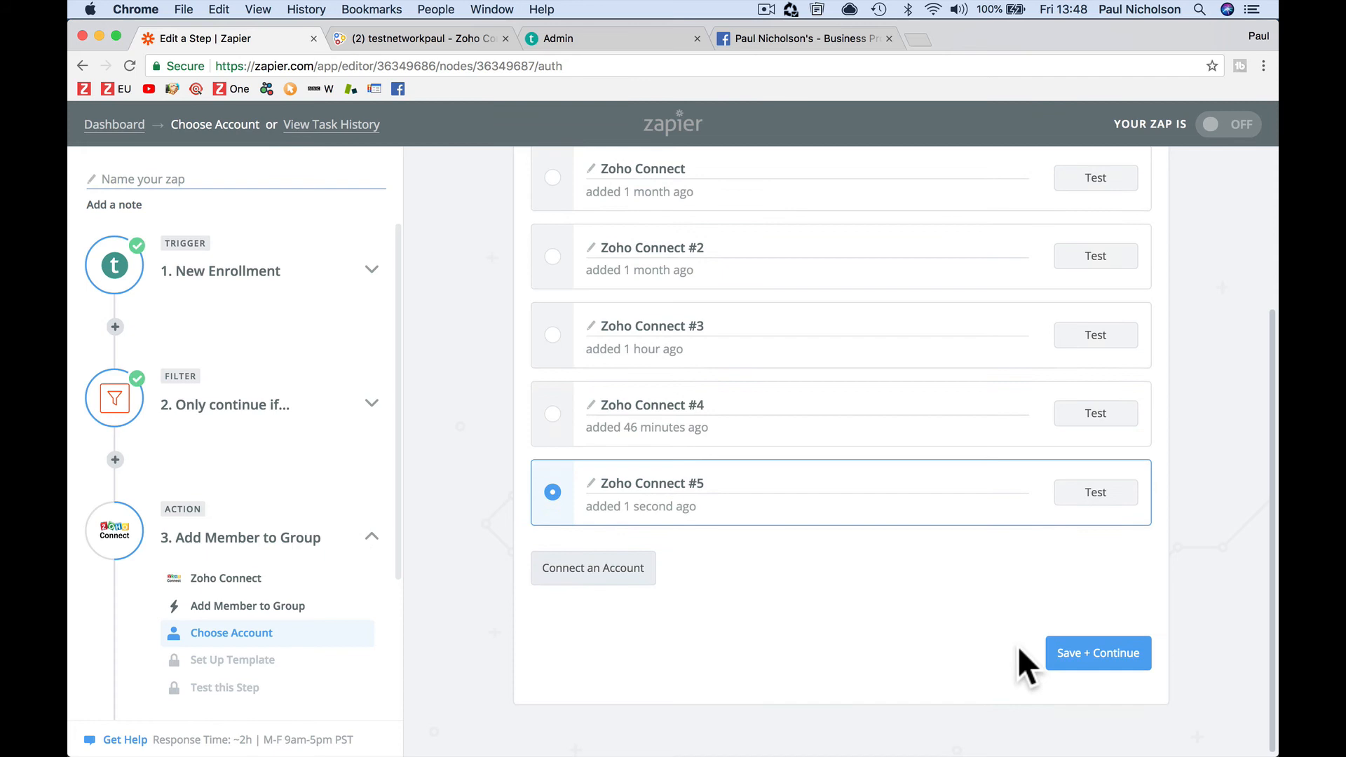
left_click(1085, 660)
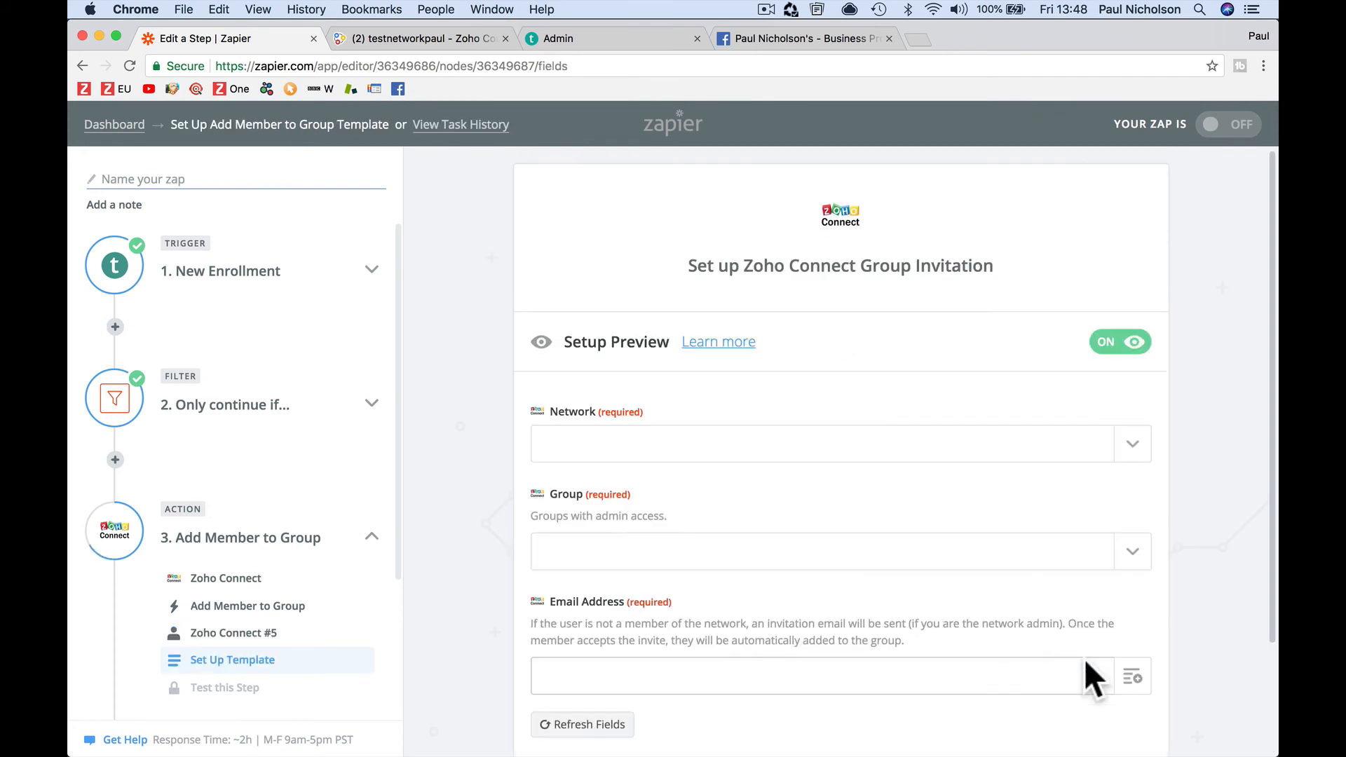
Set Network to testnetworkpaul, Group to webinar signup group, and Email Address to the enrollment's User Email
left_click(1145, 453)
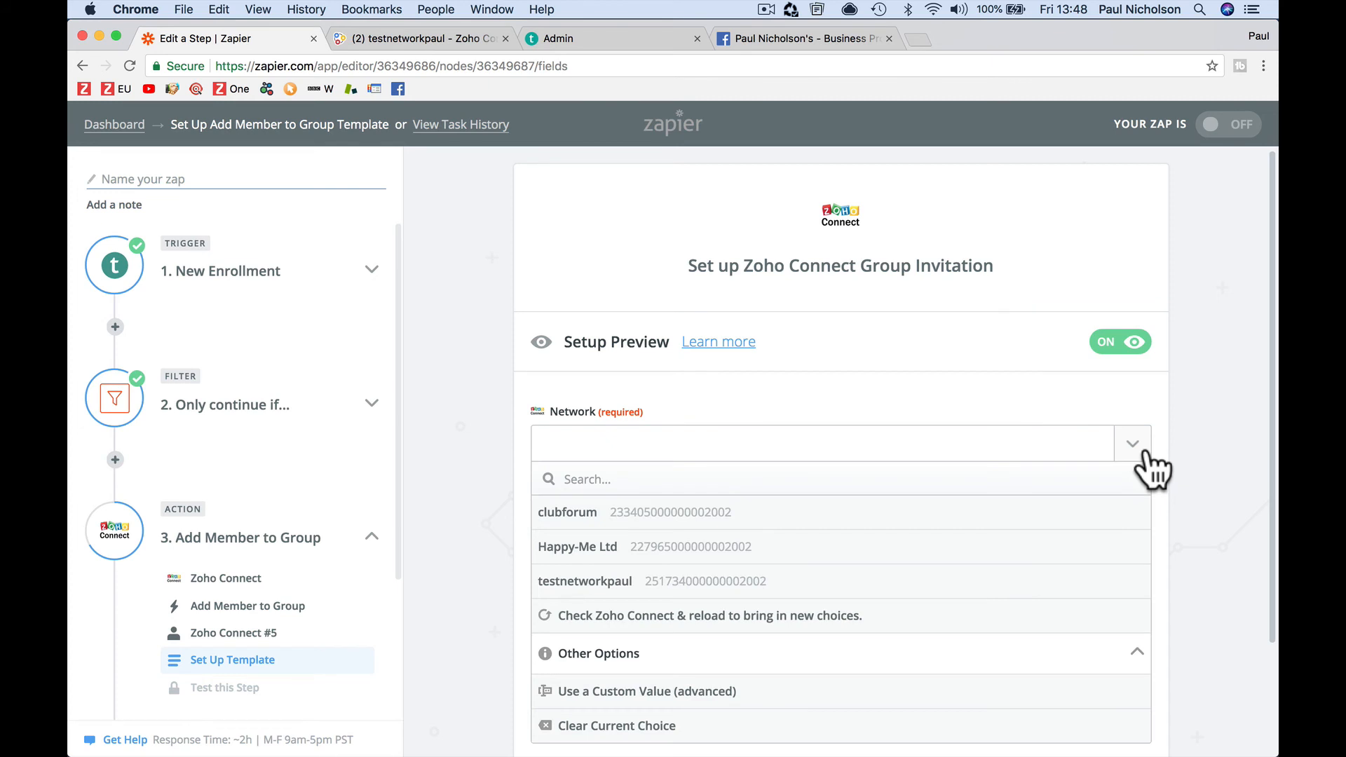
left_click(828, 589)
scroll(826, 587, "down", 2)
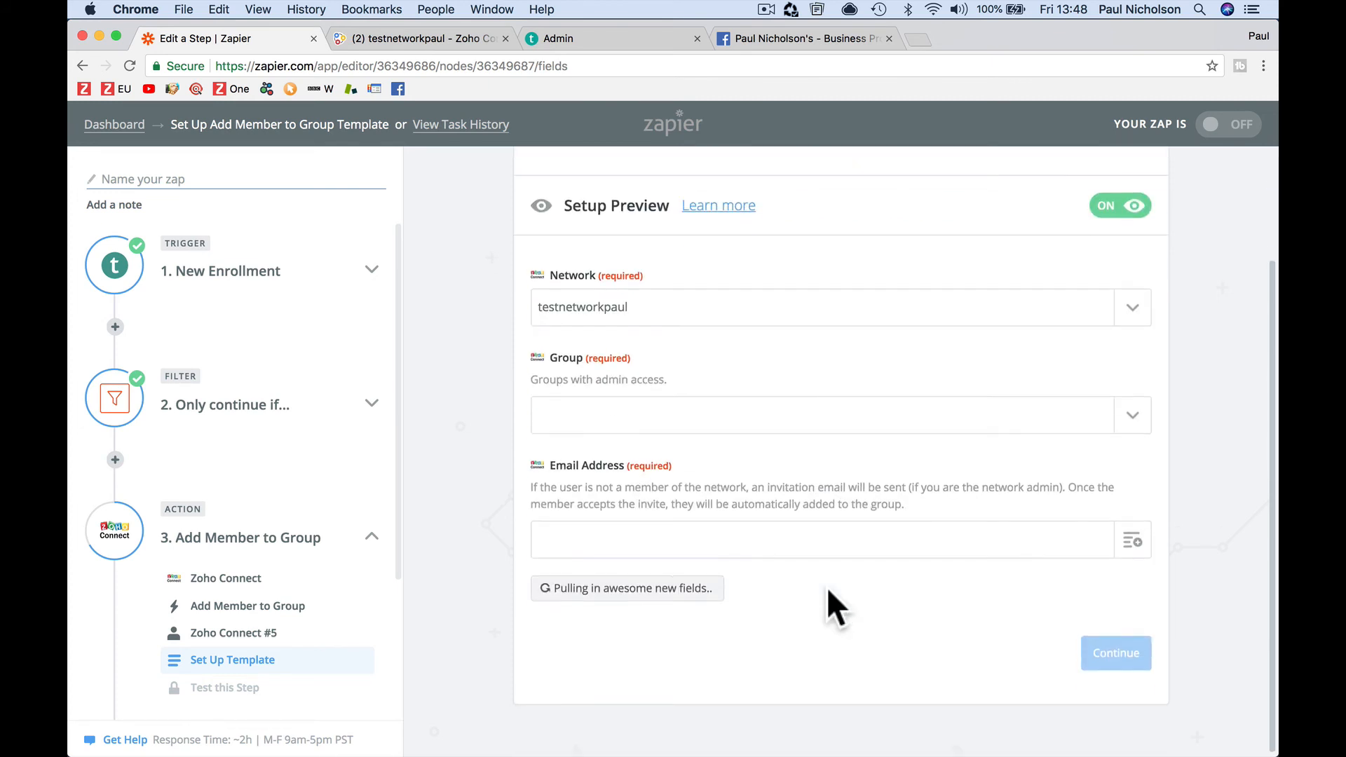
left_click(1129, 417)
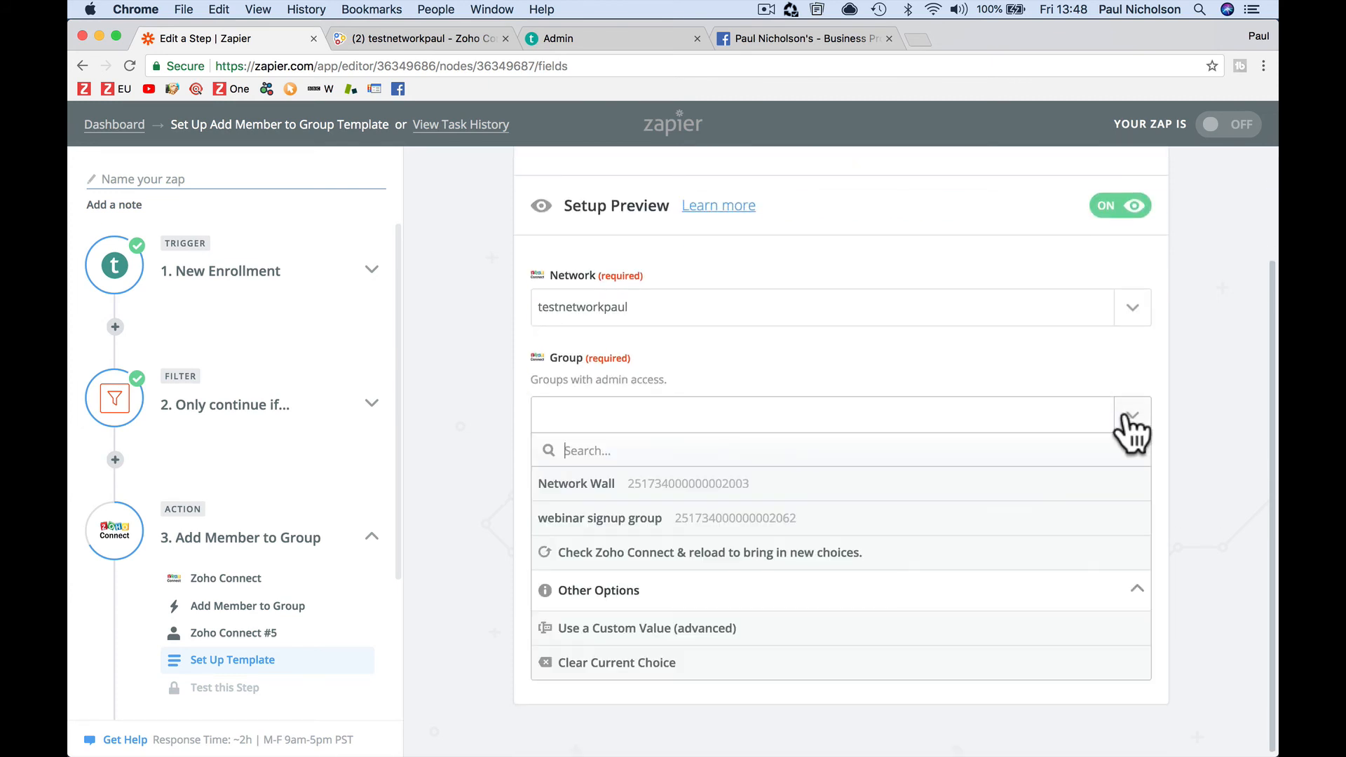
left_click(948, 529)
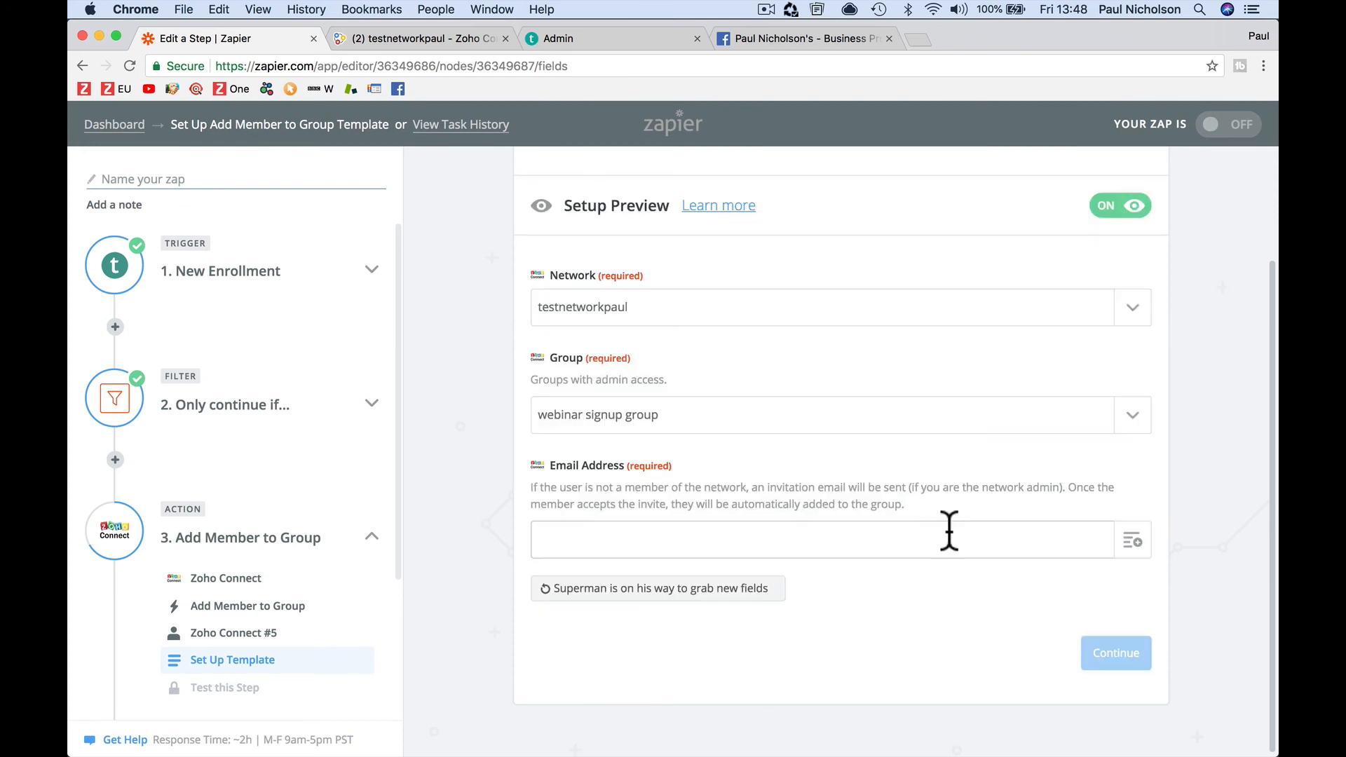
left_click(1132, 541)
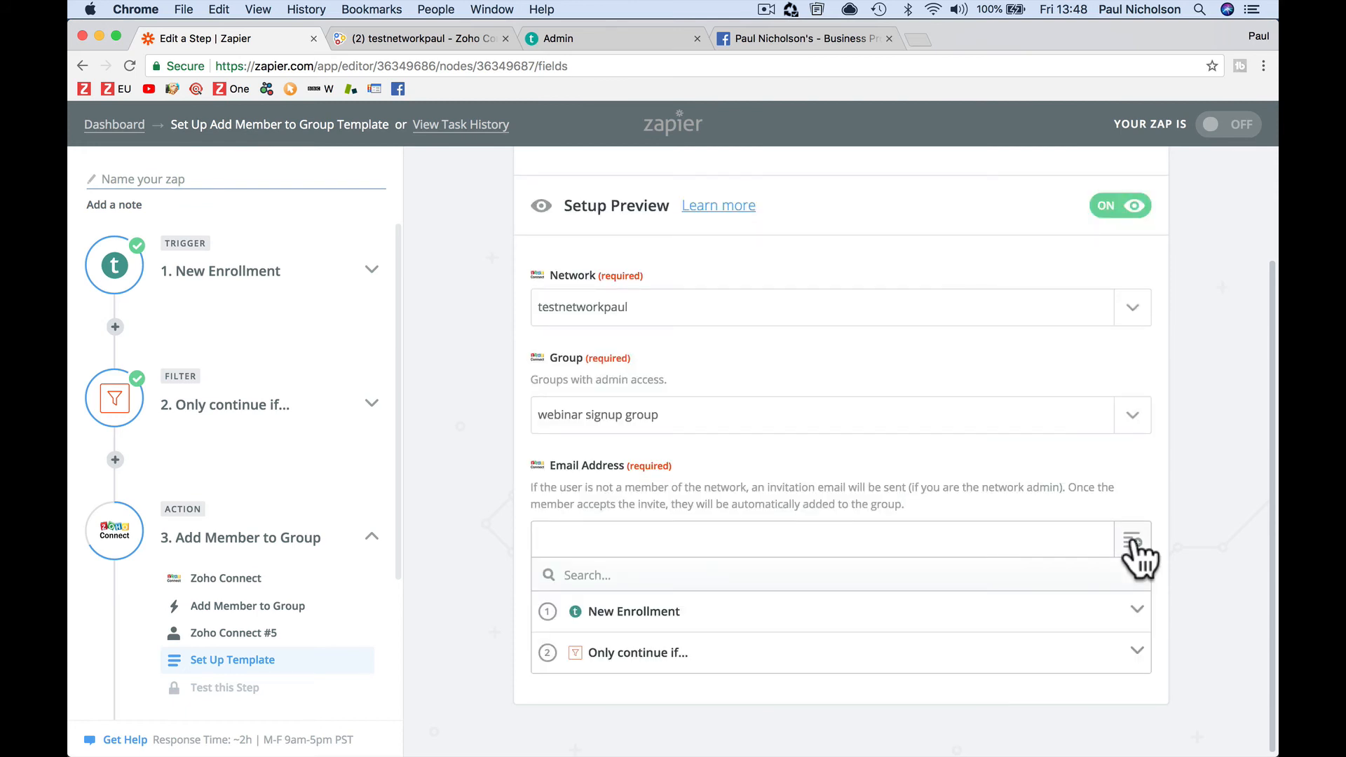
left_click(976, 620)
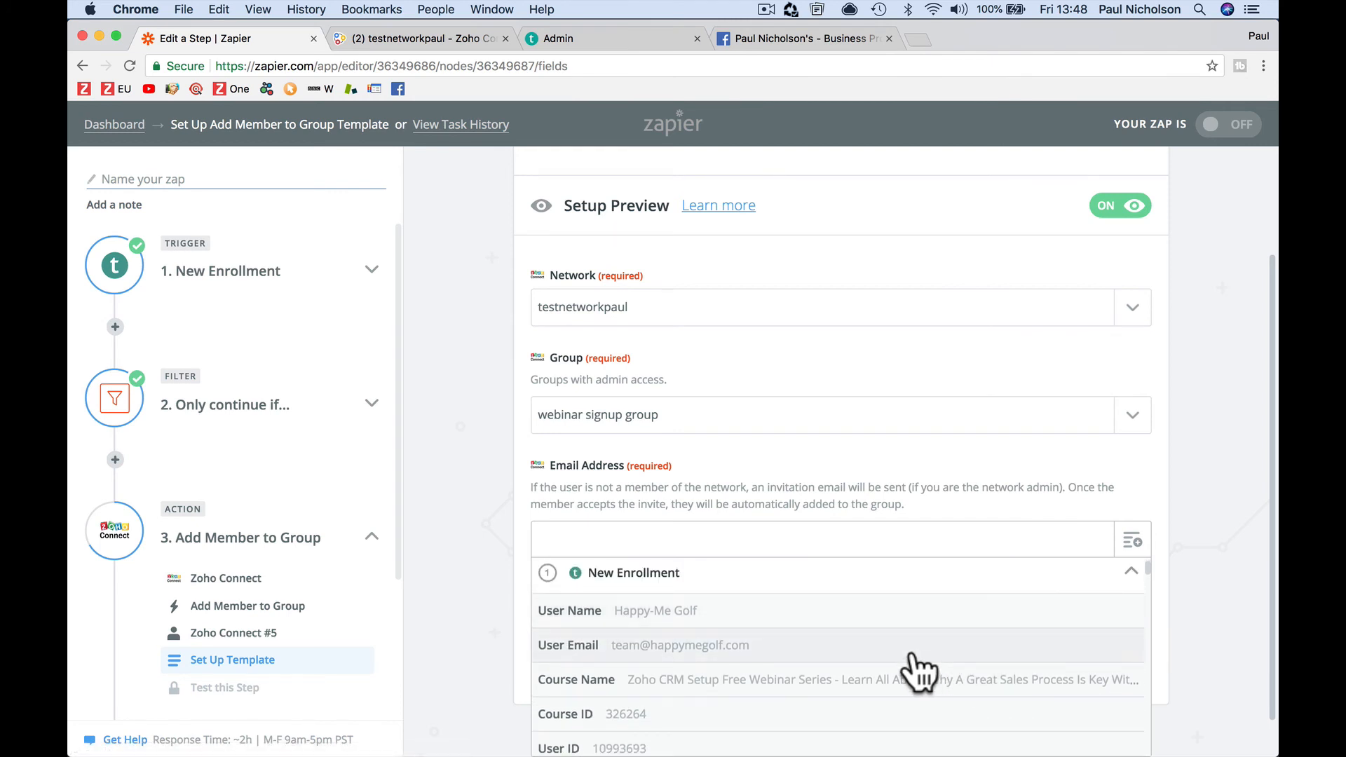
left_click(914, 655)
left_click(1109, 653)
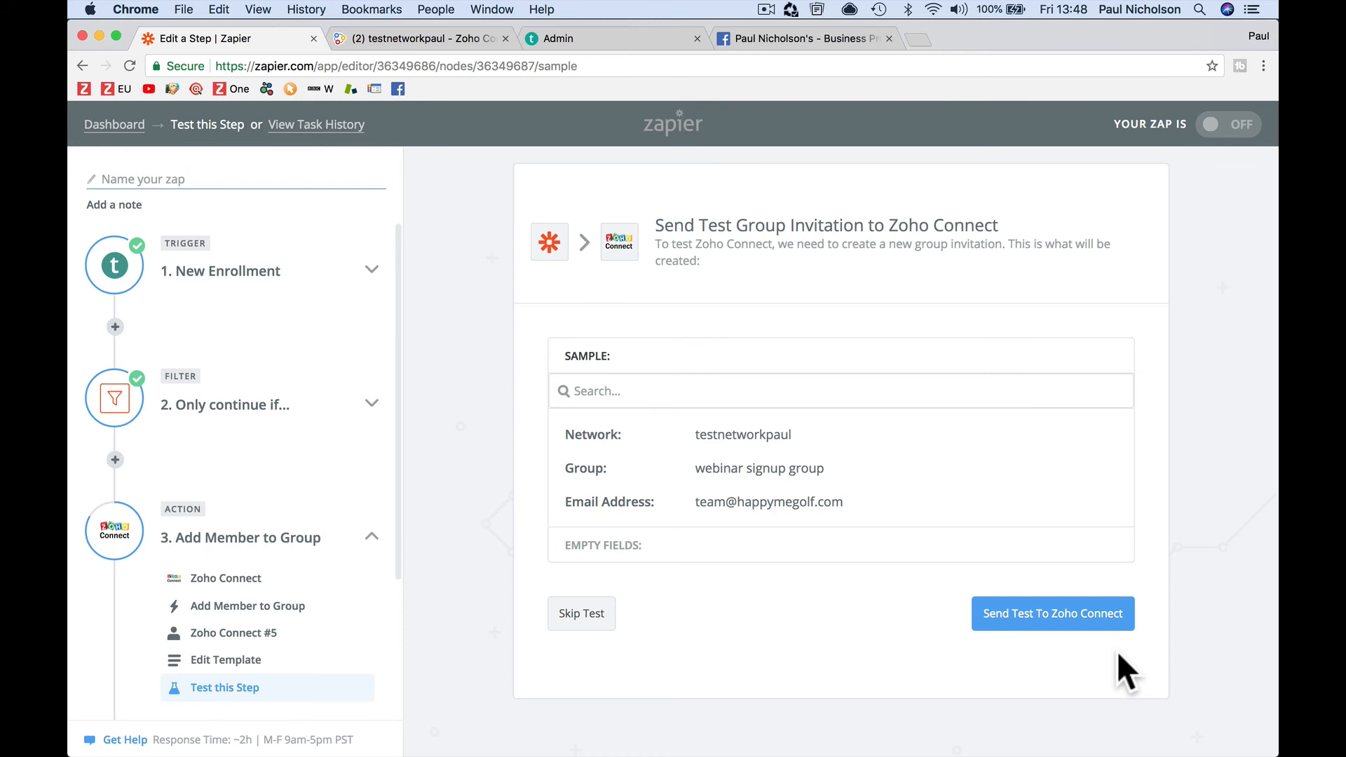
Send a test group invitation to Zoho Connect and review the returned sample data
left_click(1045, 610)
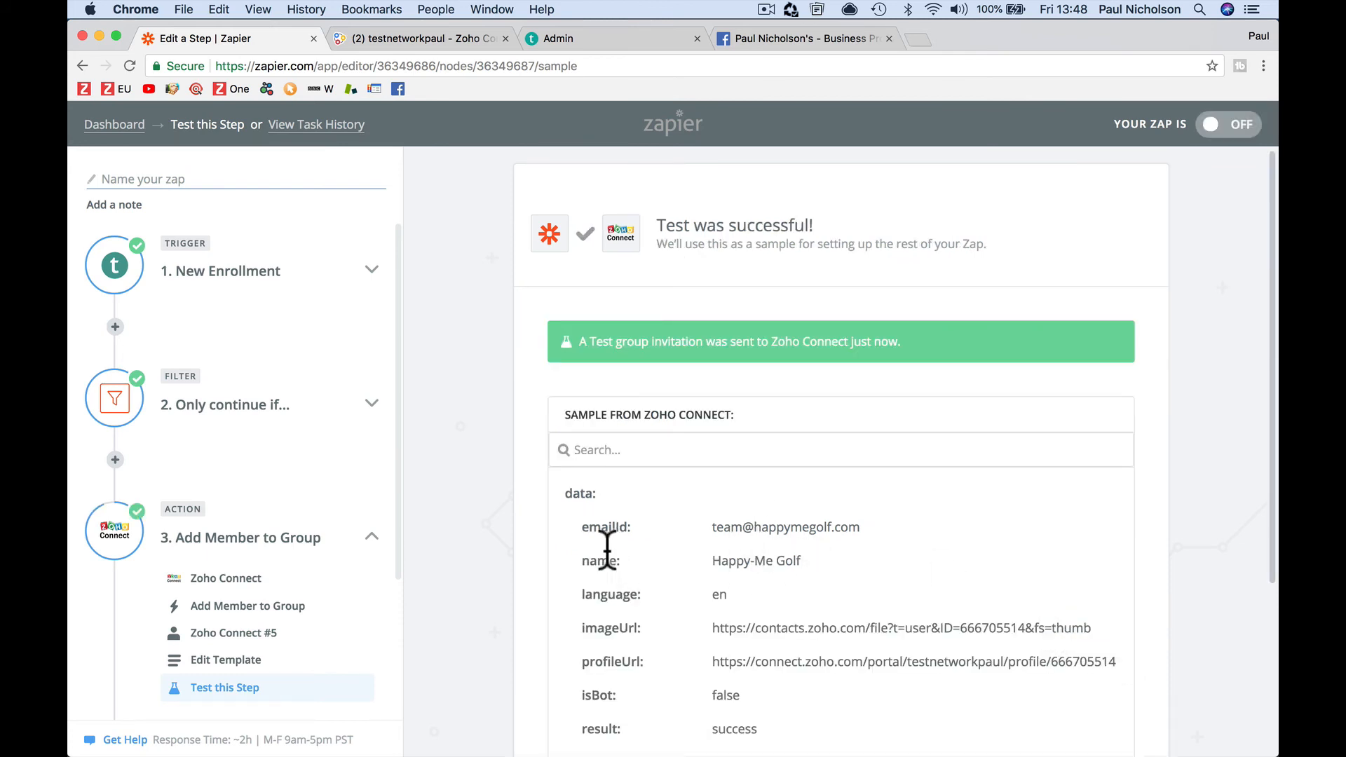
scroll(440, 520, "down", 2)
scroll(440, 520, "down", 2)
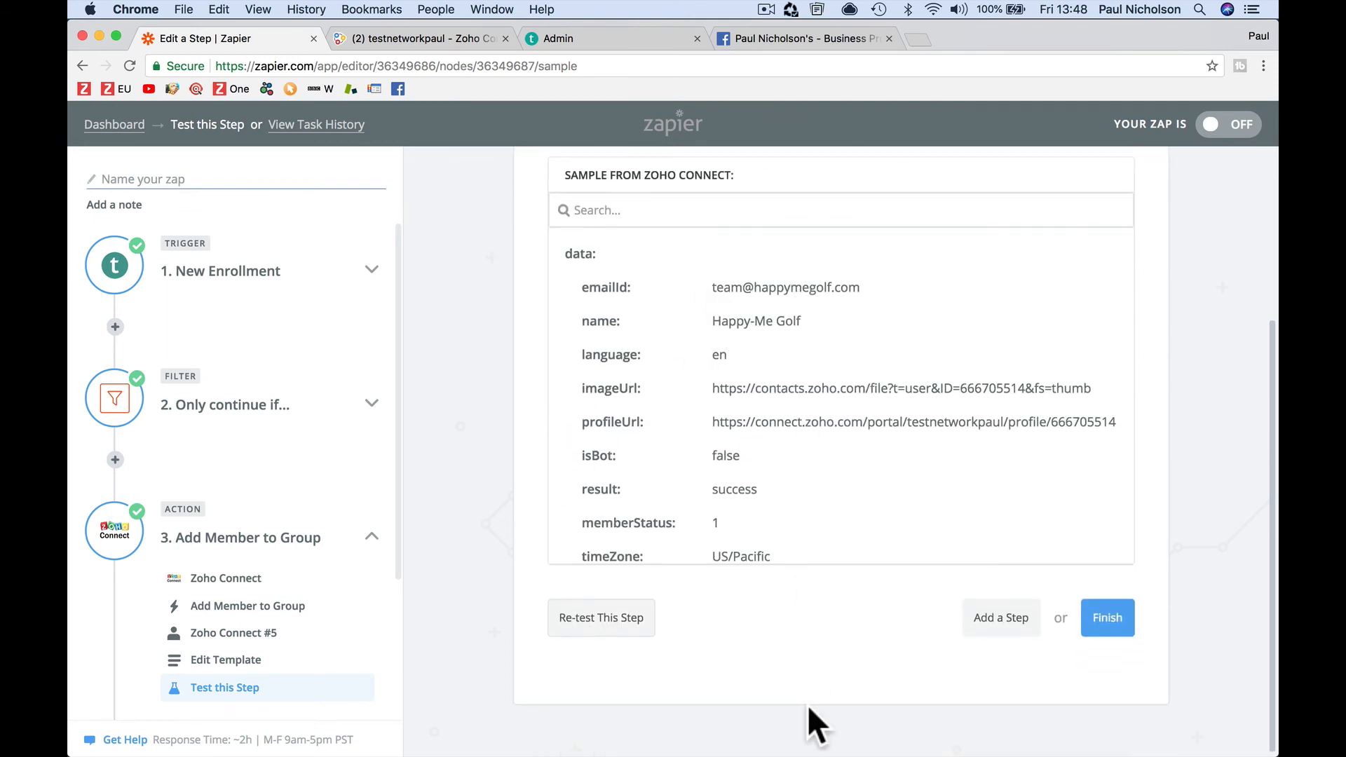
mouse_move(736, 753)
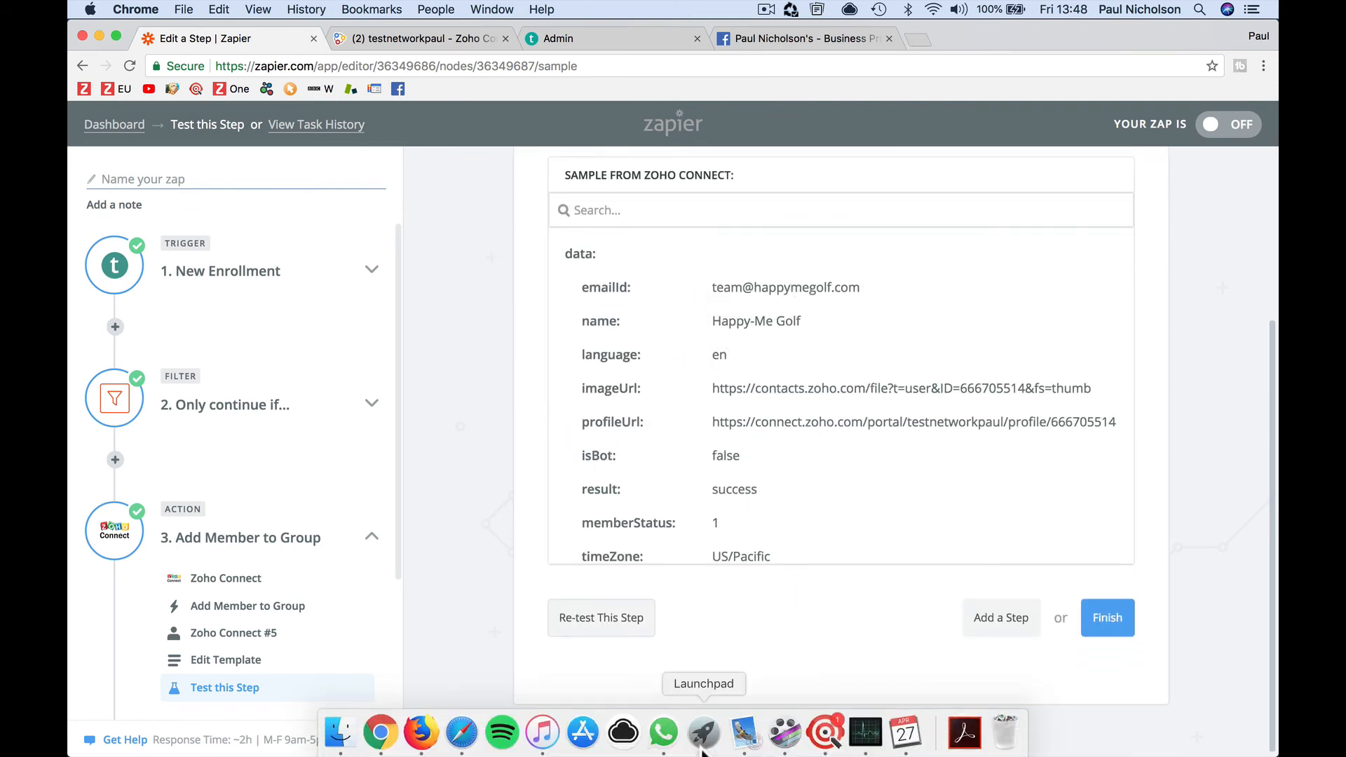
left_click(743, 744)
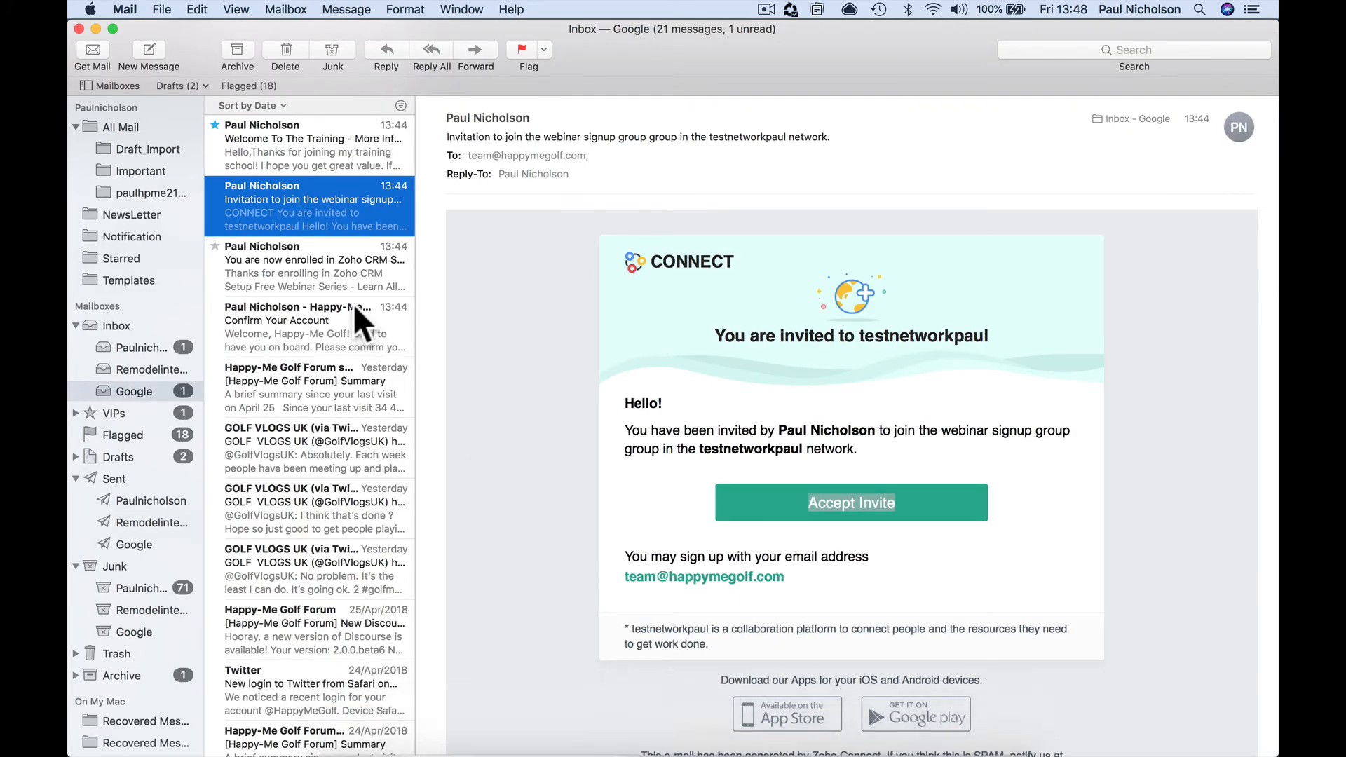
Read the Welcome To The Training email and the Zoho Connect new-member notification, then return to Chrome
left_click(314, 167)
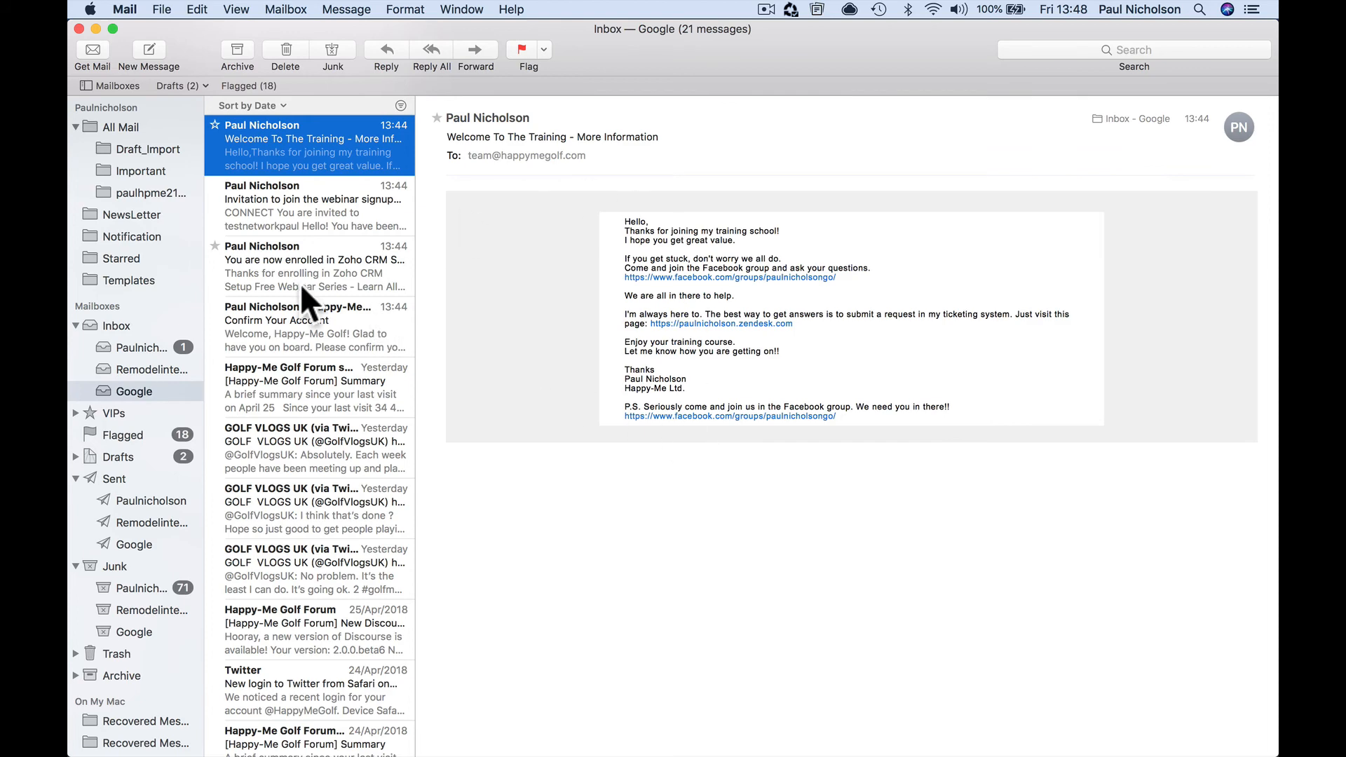
left_click(165, 350)
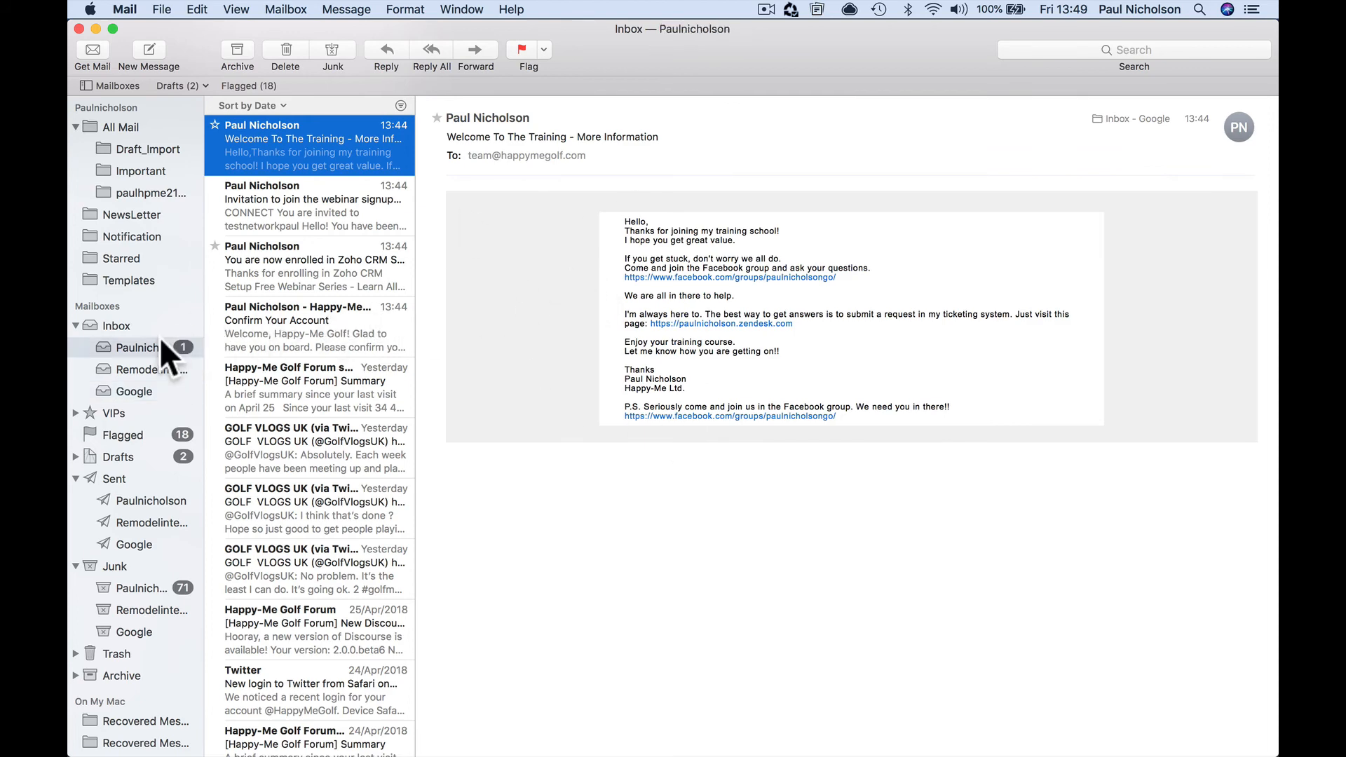
left_click(309, 200)
left_click(324, 144)
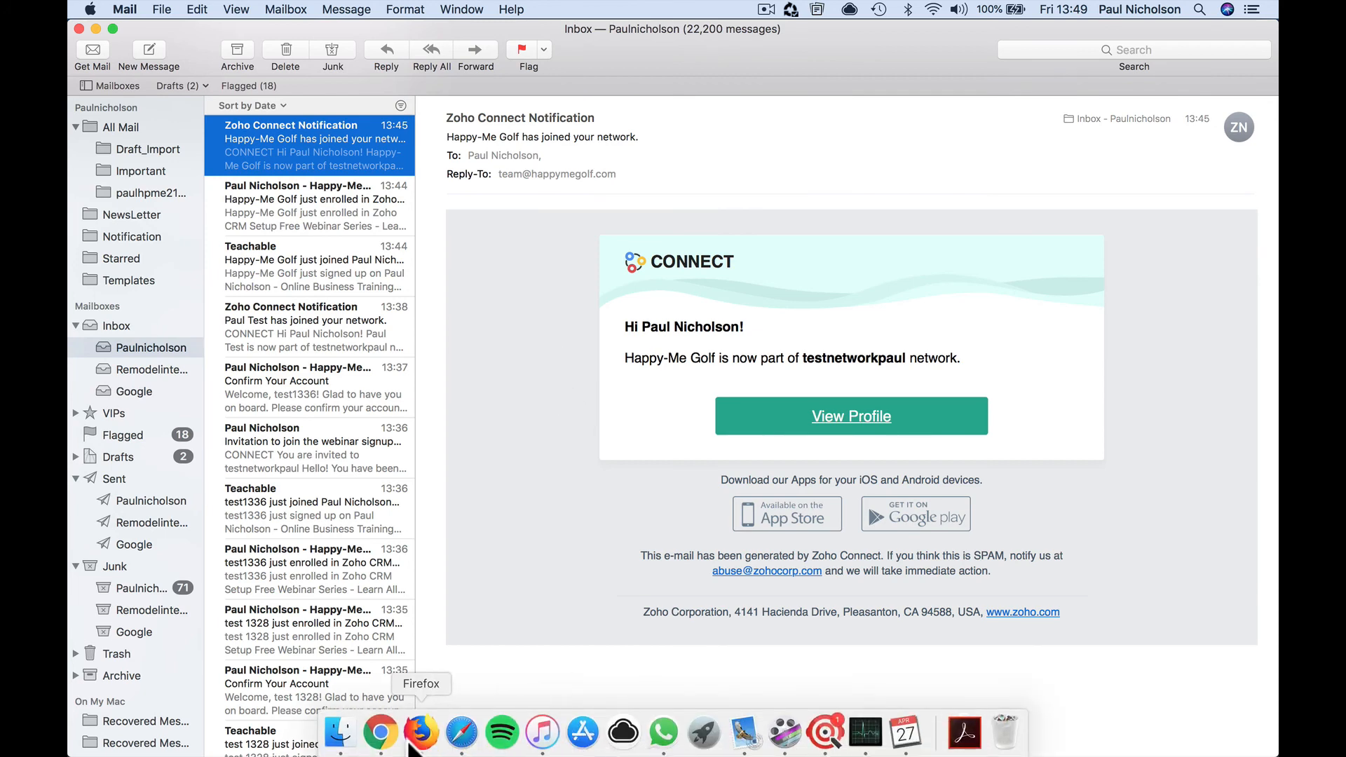
left_click(392, 732)
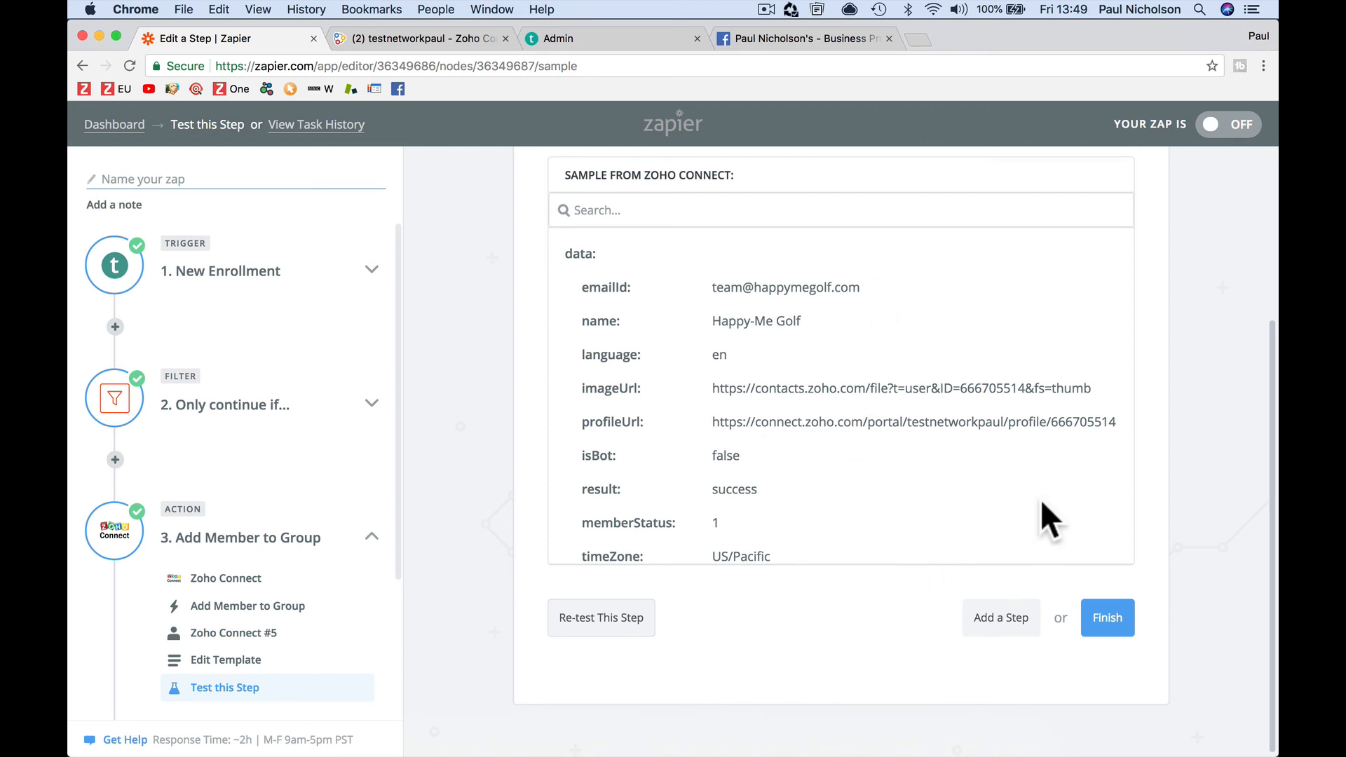
Review the filter setup showing Course ID exactly matches 326264, selecting the 326264 value
left_click(274, 269)
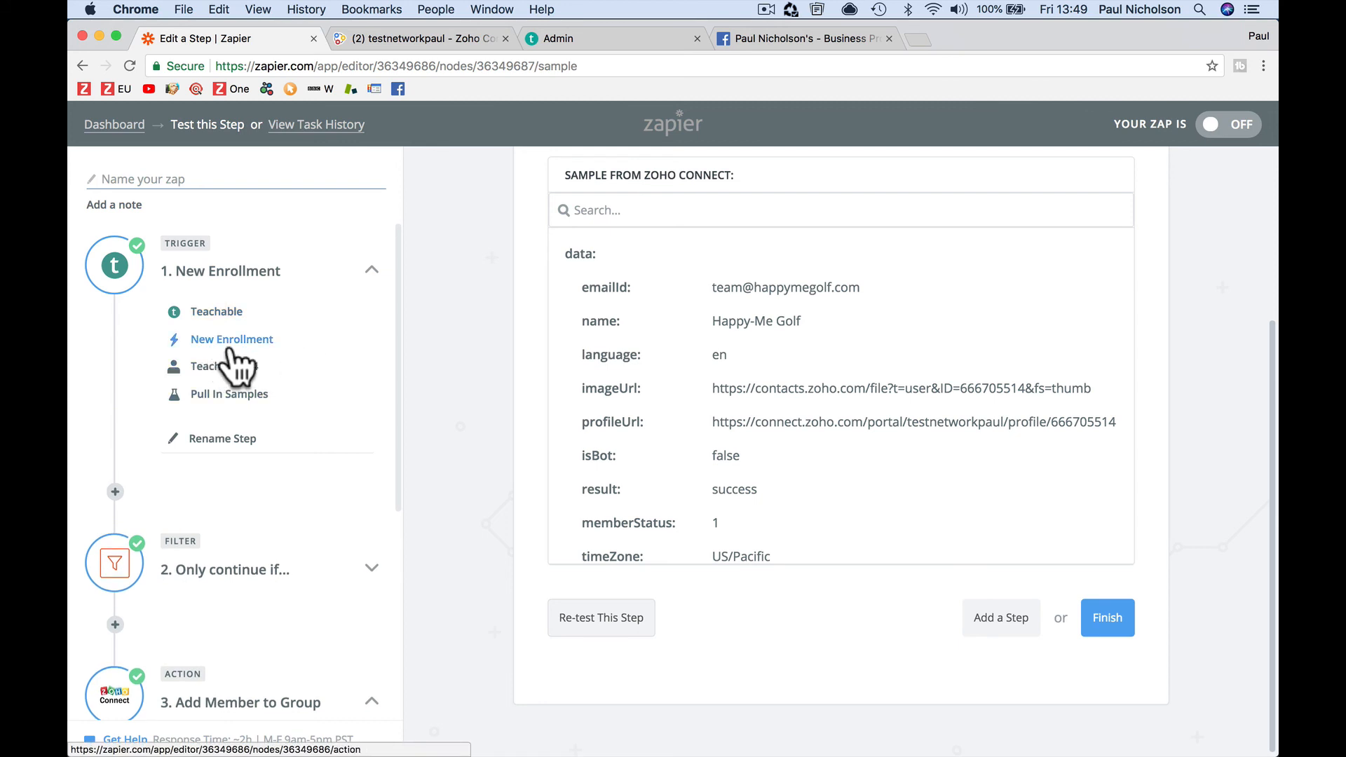
scroll(357, 373, "down", 5)
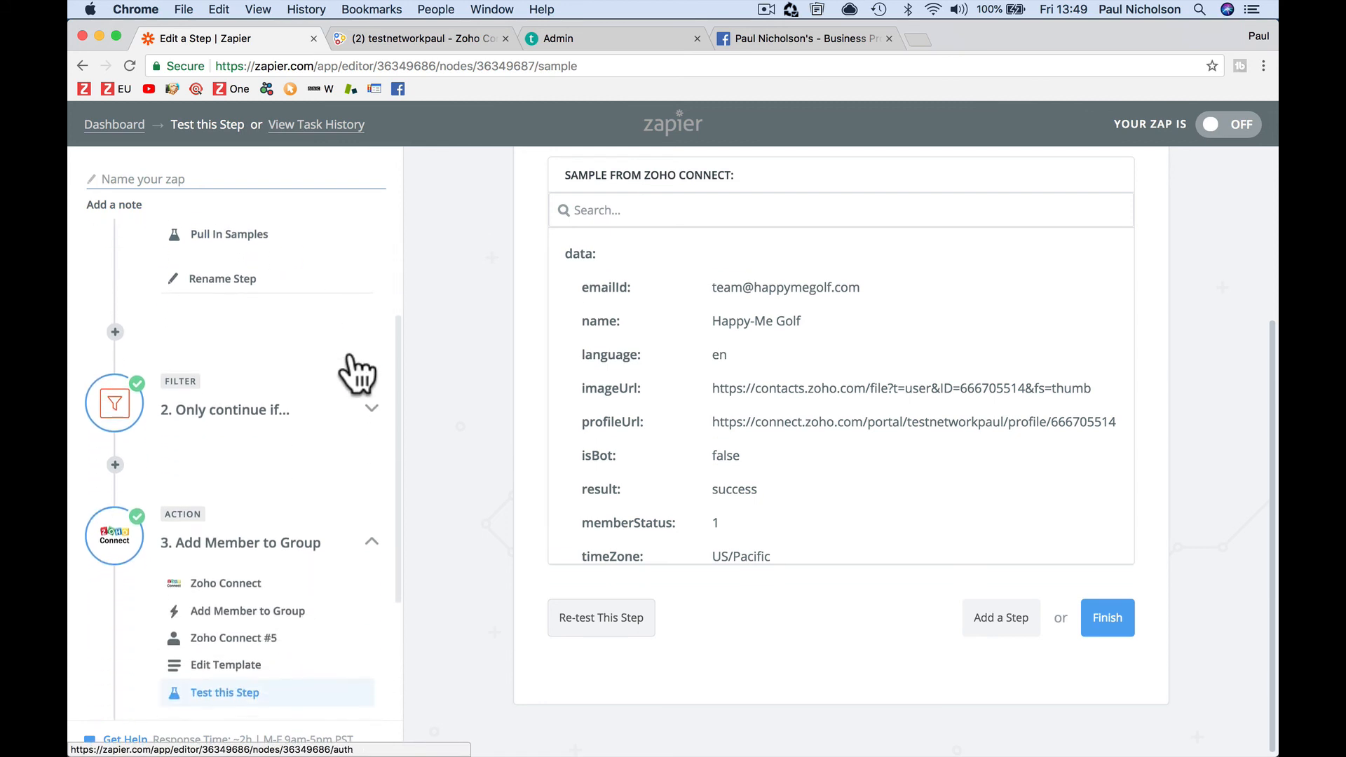
left_click(345, 412)
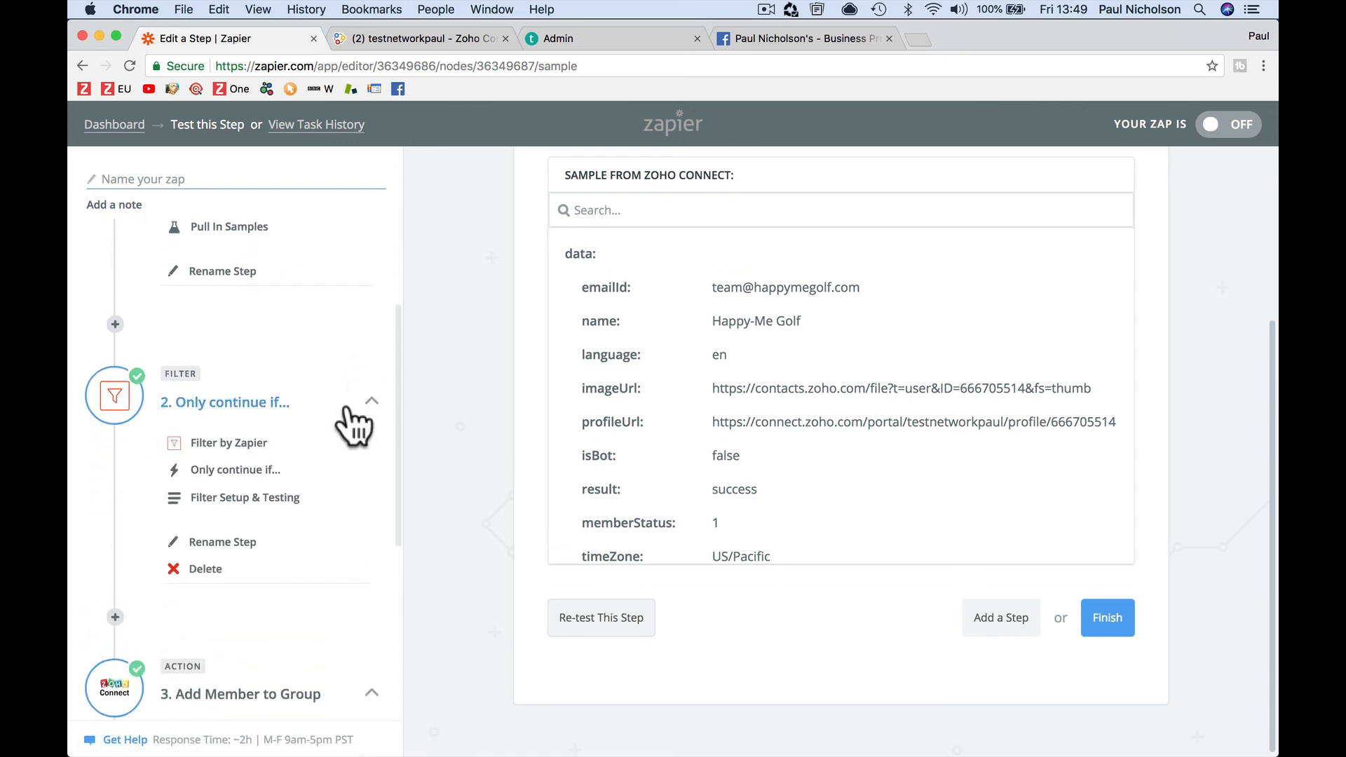
left_click(258, 471)
left_click(272, 494)
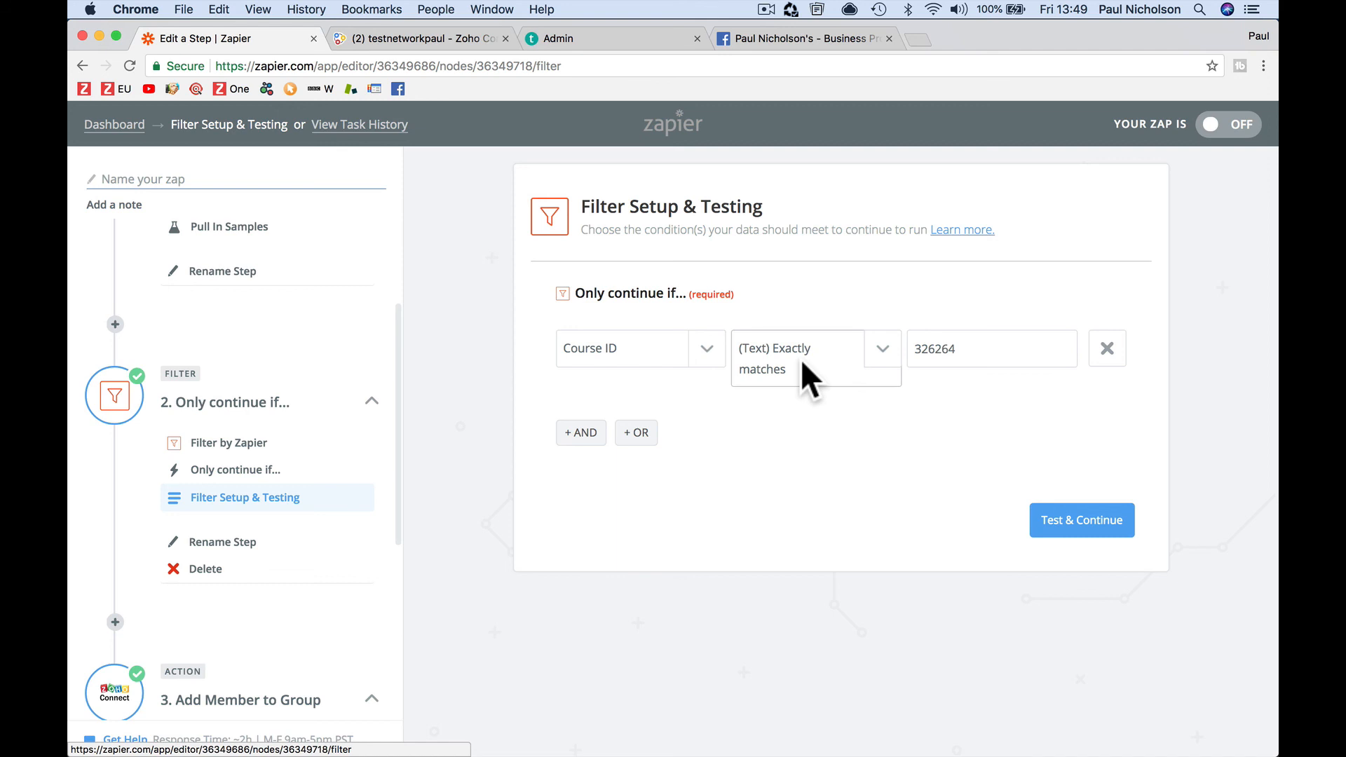
left_click(926, 348)
double_click(927, 349)
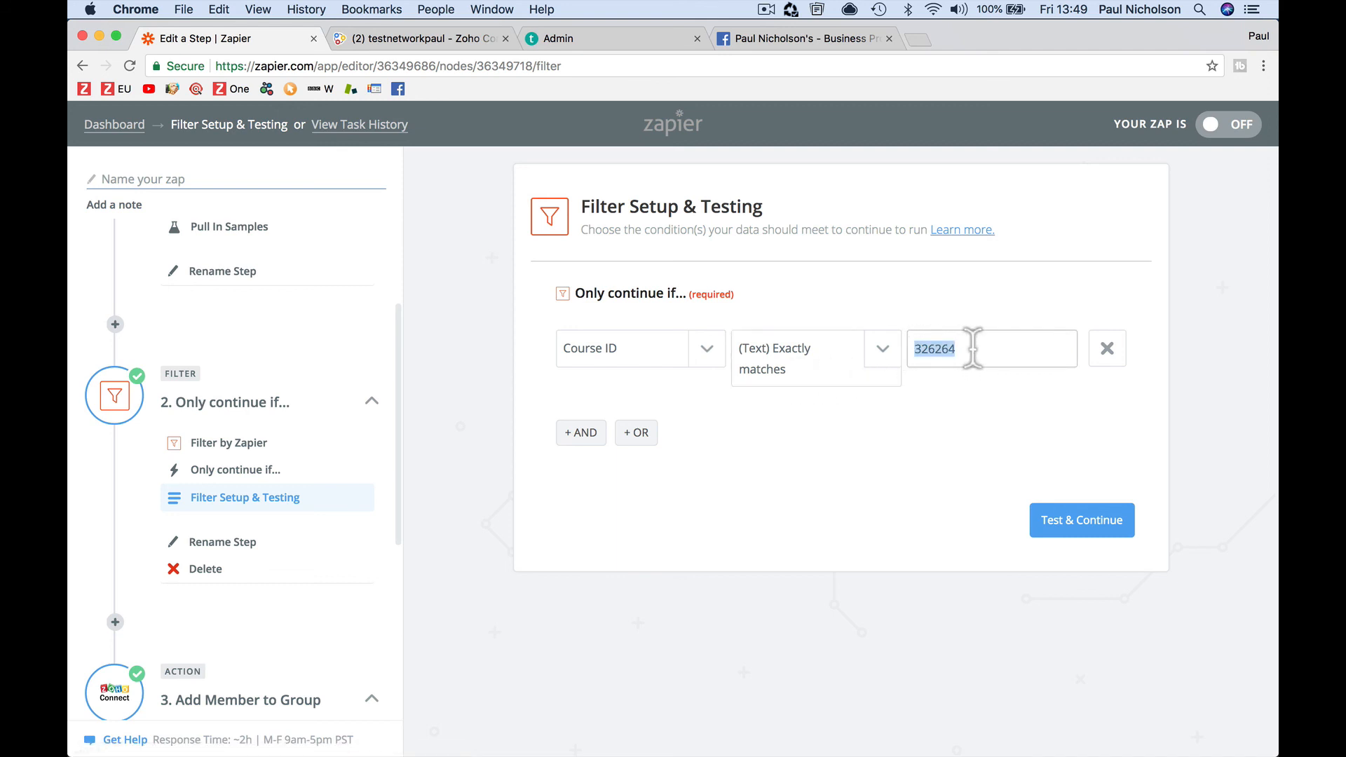
scroll(361, 599, "down", 2)
scroll(361, 599, "down", 3)
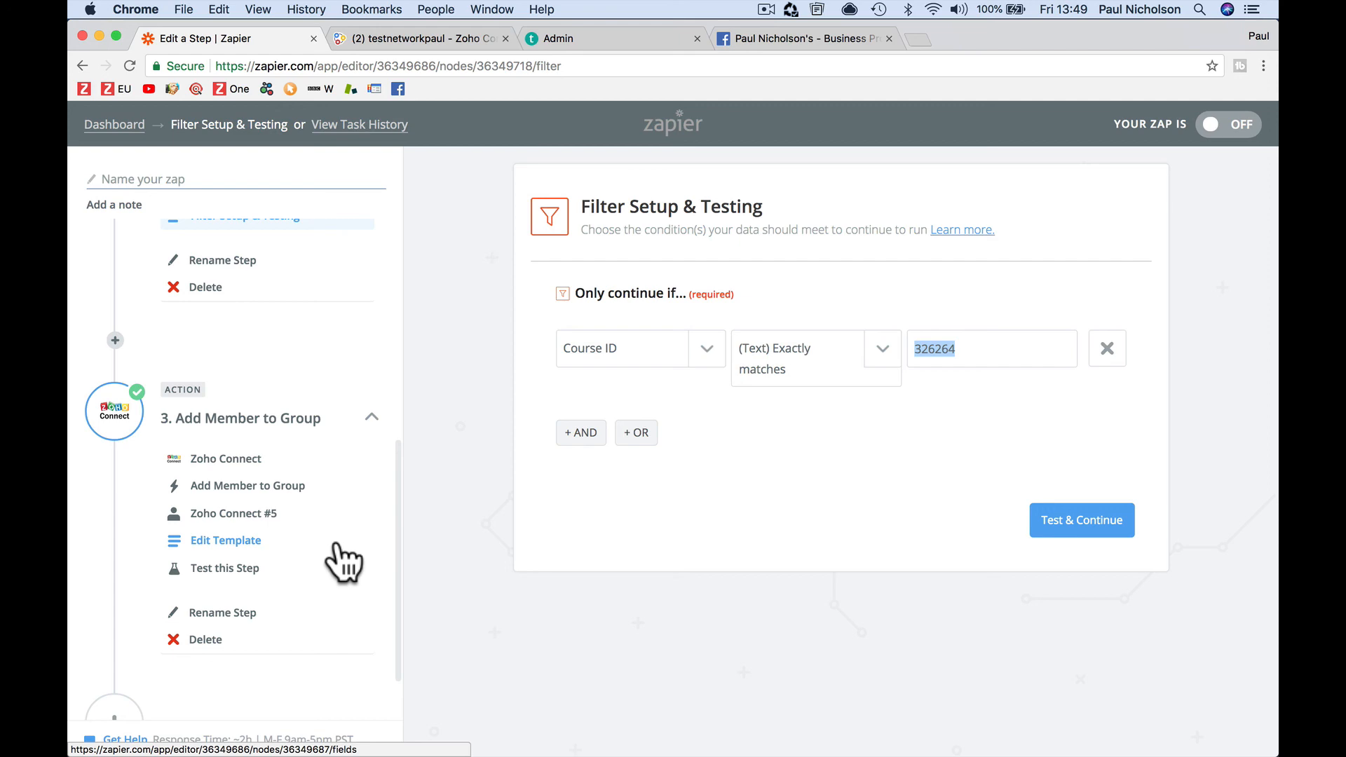
left_click(794, 38)
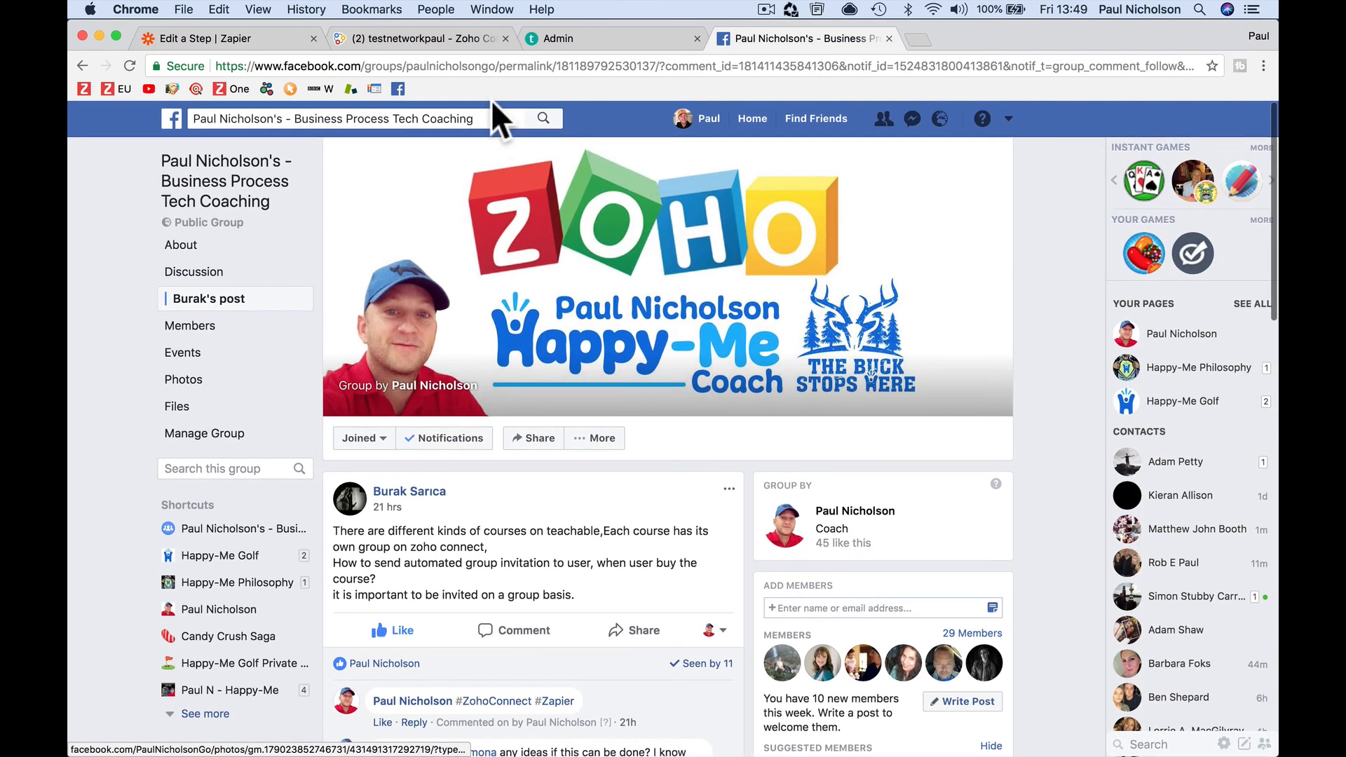
Inspect the Facebook group post's address, then scroll down to its comment thread
left_click(489, 66)
left_click(499, 66)
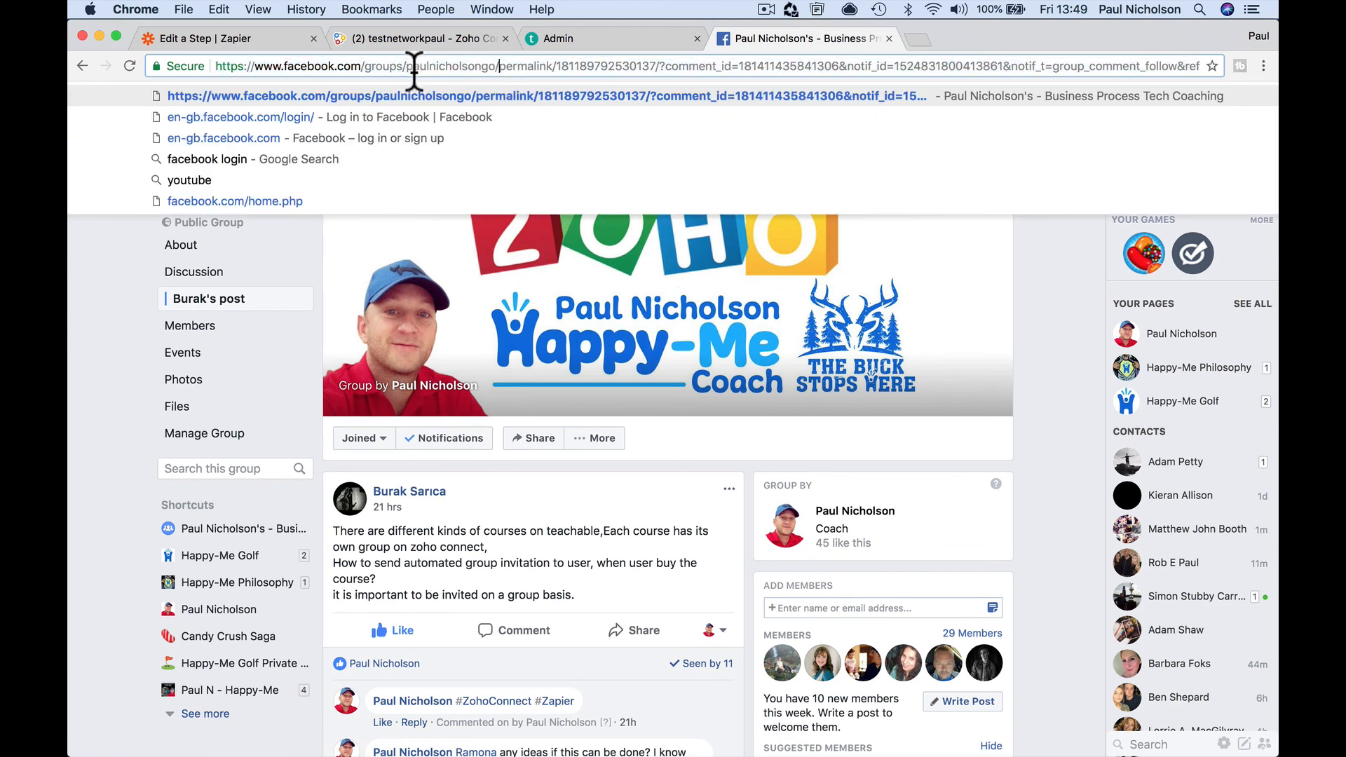
left_click_drag(409, 66, 498, 66)
left_click(593, 487)
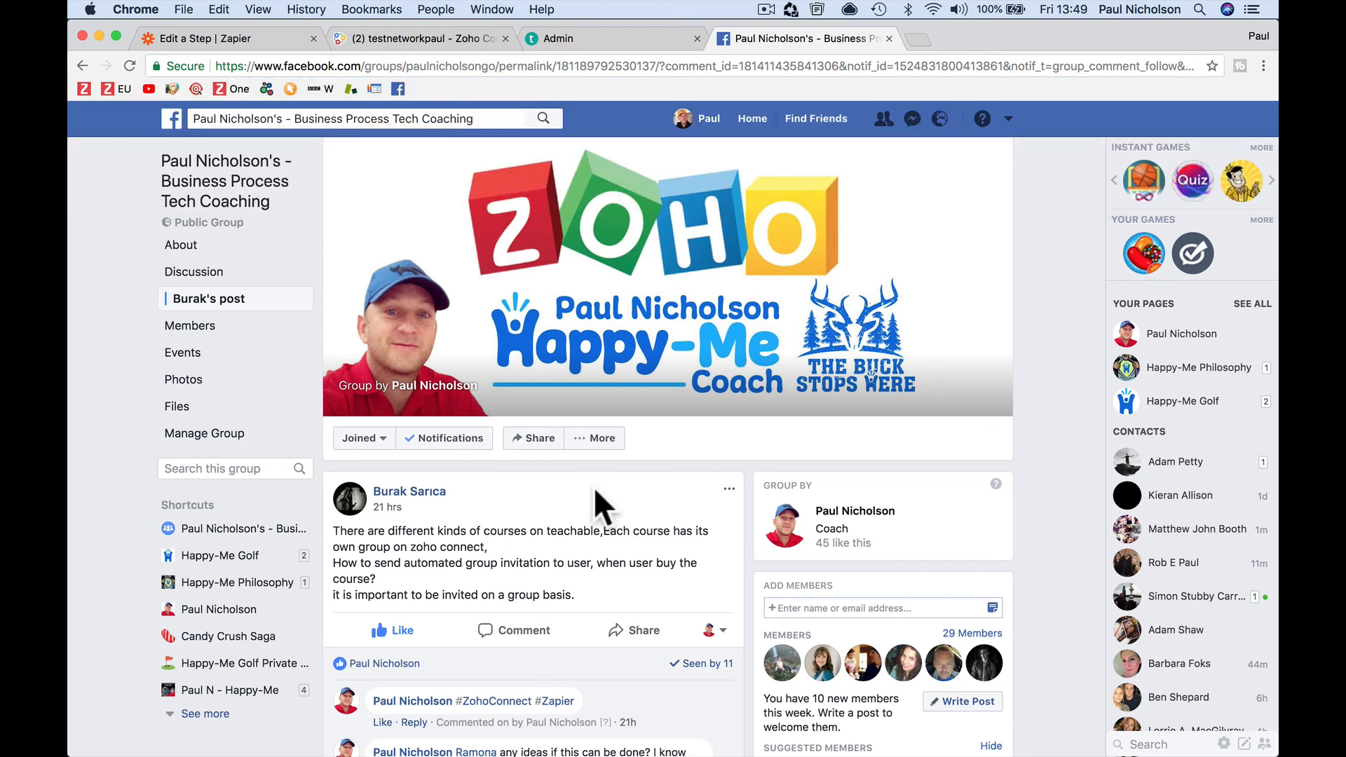
scroll(594, 486, "down", 3)
scroll(594, 487, "down", 3)
scroll(594, 487, "down", 3)
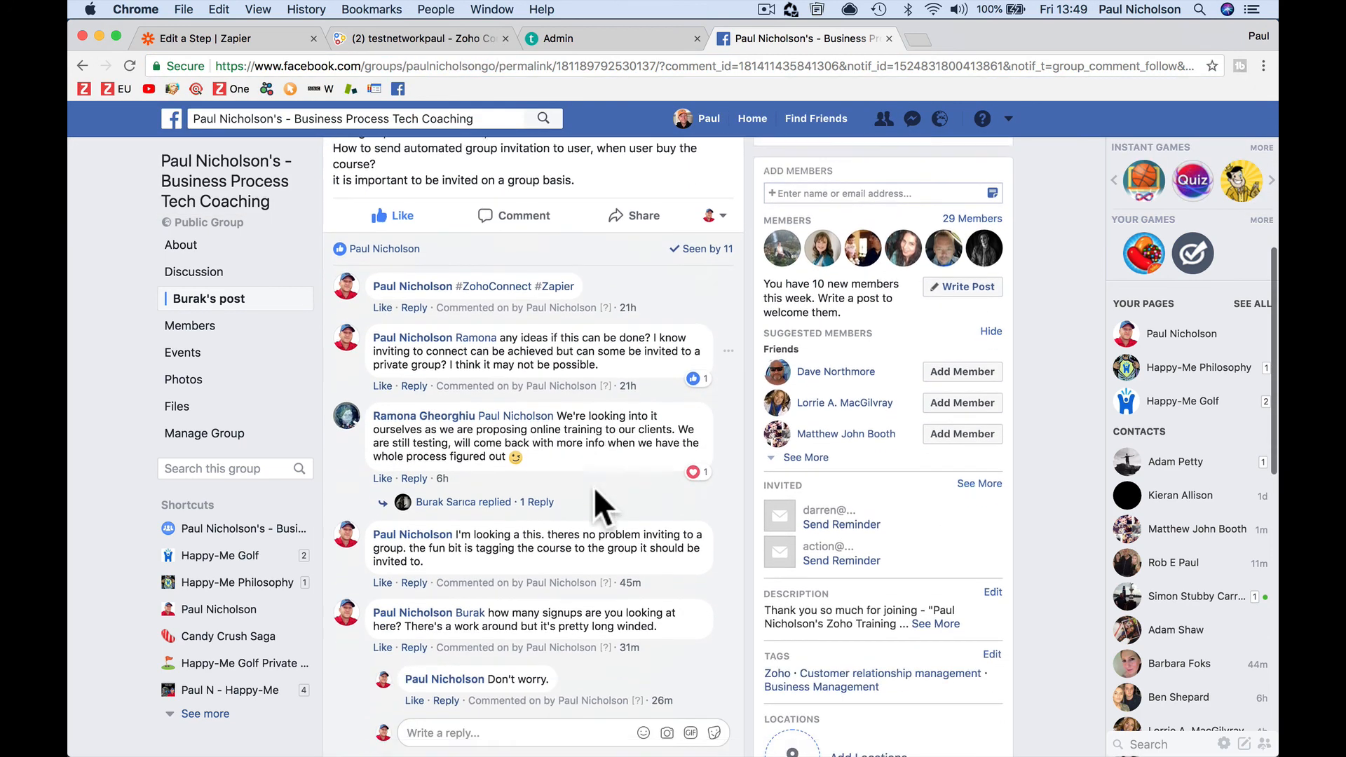